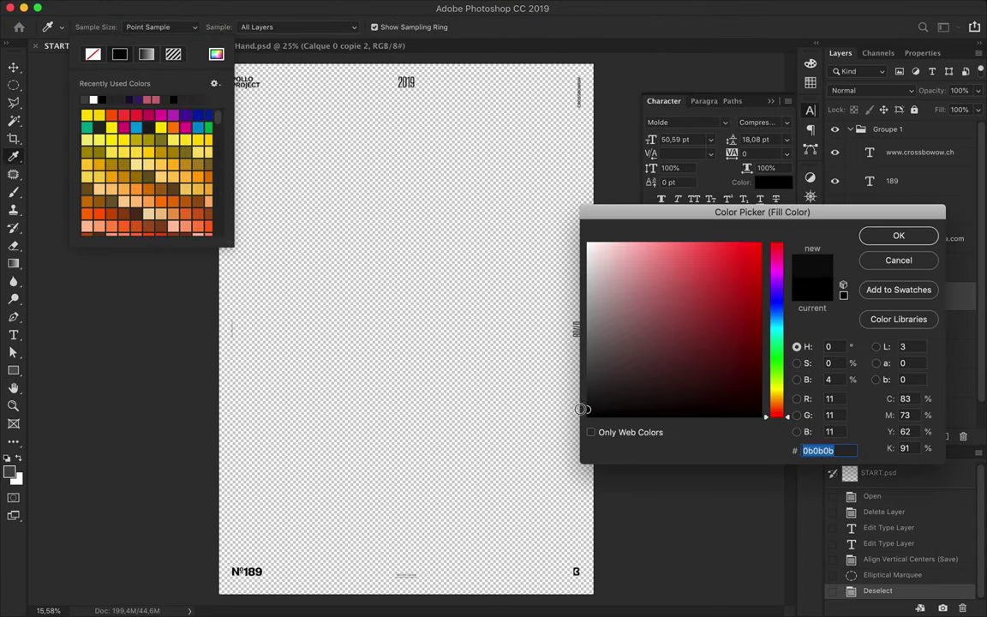
Draw a black rectangle over the whole canvas and place it beneath Groupe 1.
drag(594, 62, 216, 593)
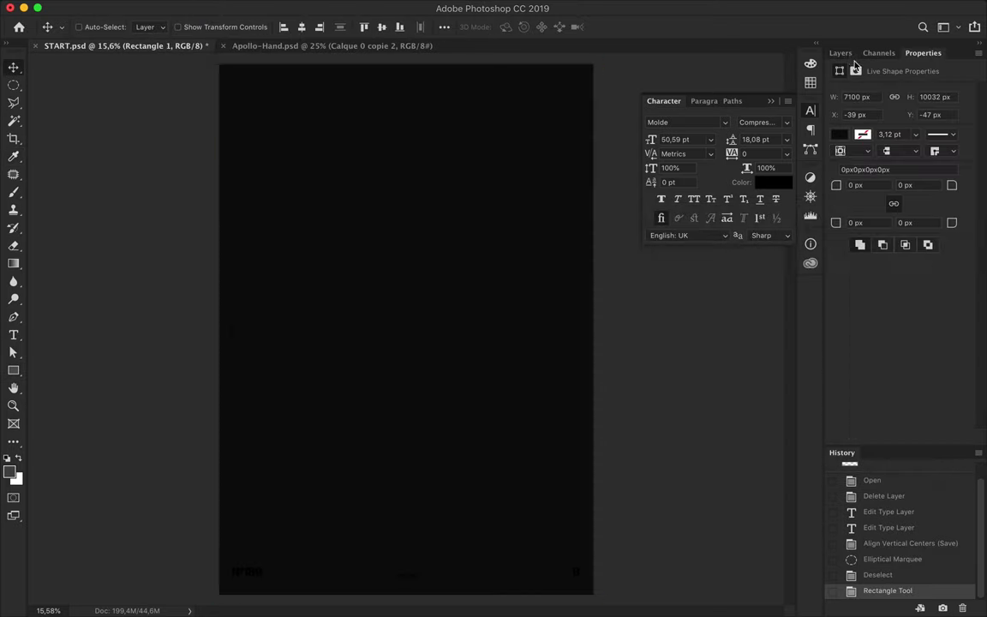
click(841, 52)
drag(900, 292, 899, 377)
scroll(900, 257, up, 5)
click(853, 129)
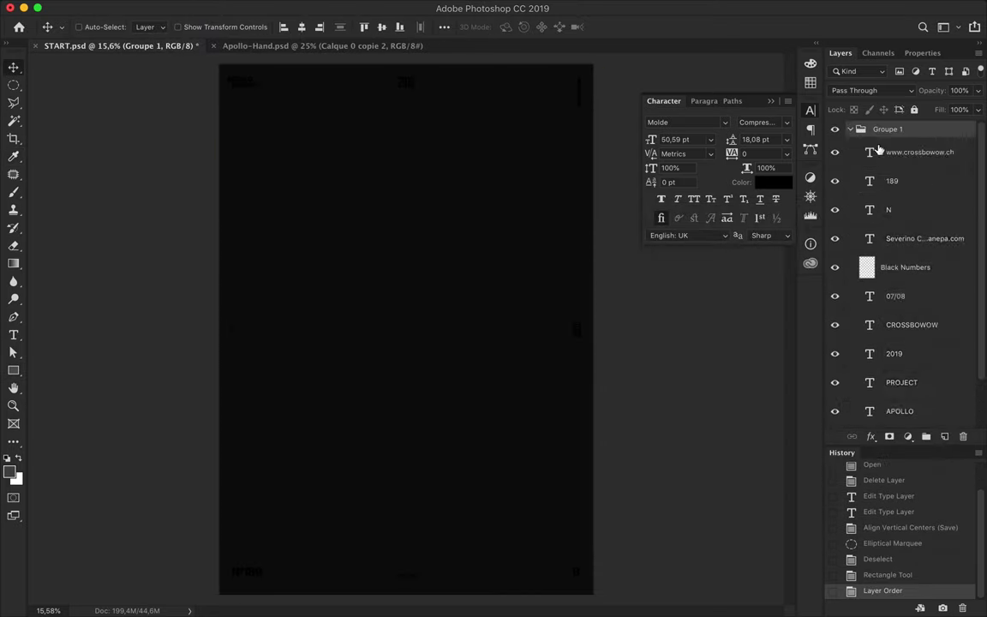
scroll(899, 257, down, 3)
Set the colour of all text layers down to APOLLO to white (ffffff).
shift+click(881, 352)
key(t)
click(553, 28)
text(ffffff)
click(895, 230)
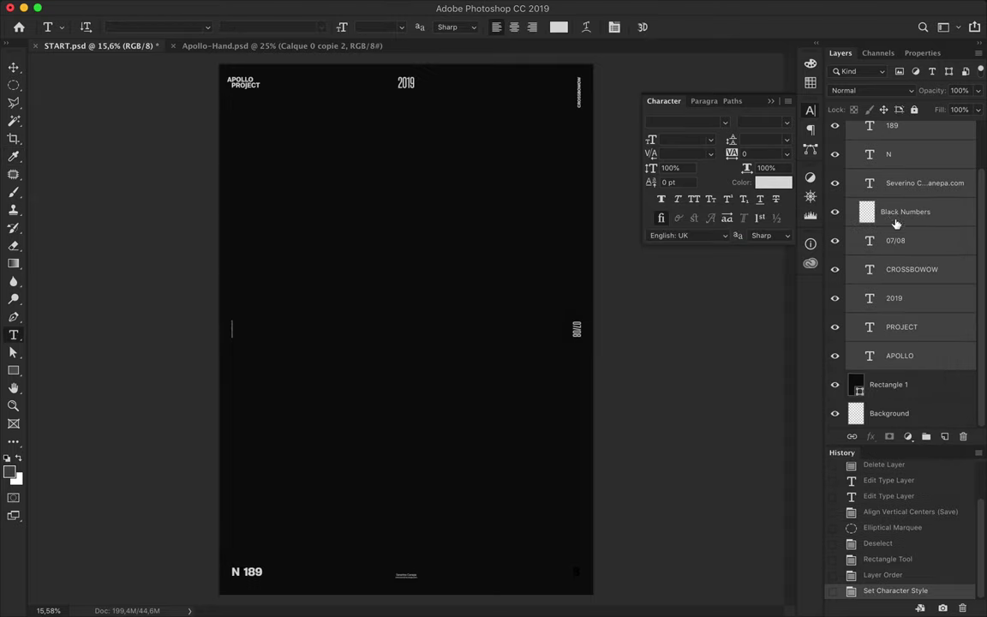
Load the Black Numbers selection, paint the numbers white, and deselect.
click(896, 214)
key(i)
ctrl+click(866, 212)
key(b)
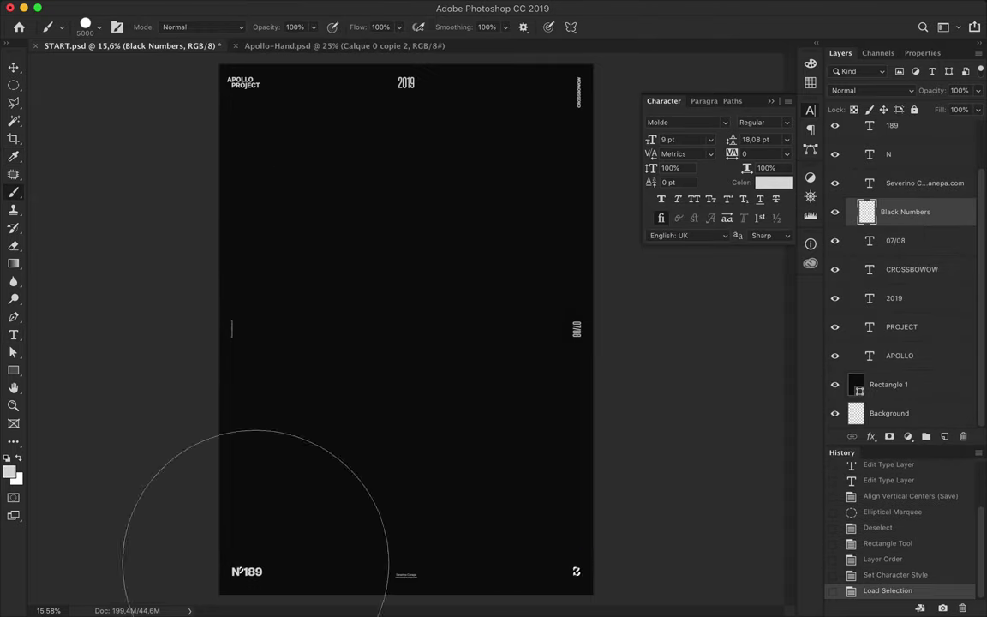
click(255, 562)
key(m)
key(ctrl+d)
Collapse the Groupe 1 text group and set its opacity to 100%.
click(888, 129)
click(850, 129)
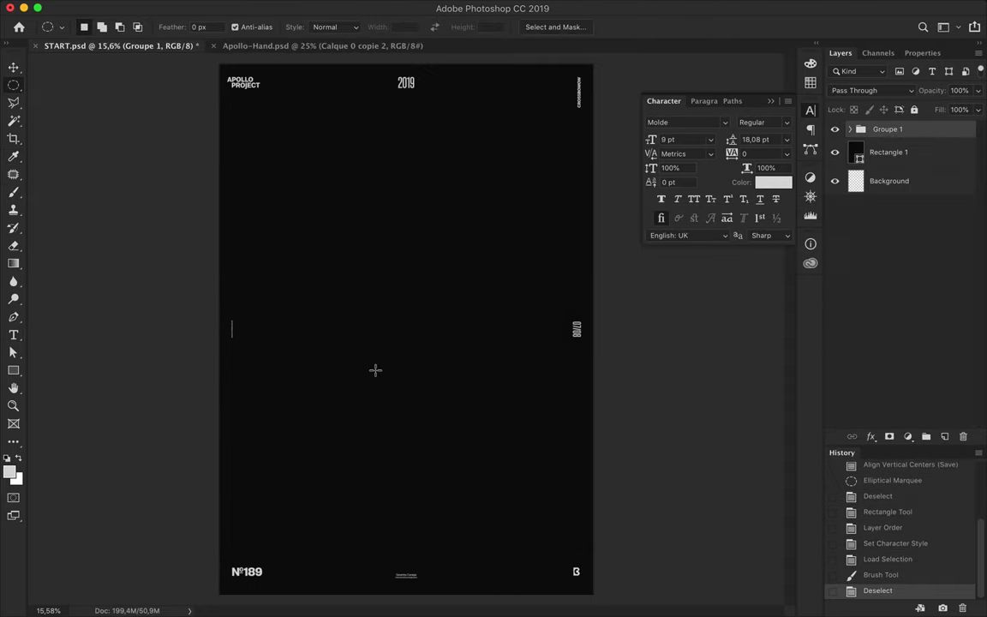
scroll(376, 370, down, 2)
key(0)
key(v)
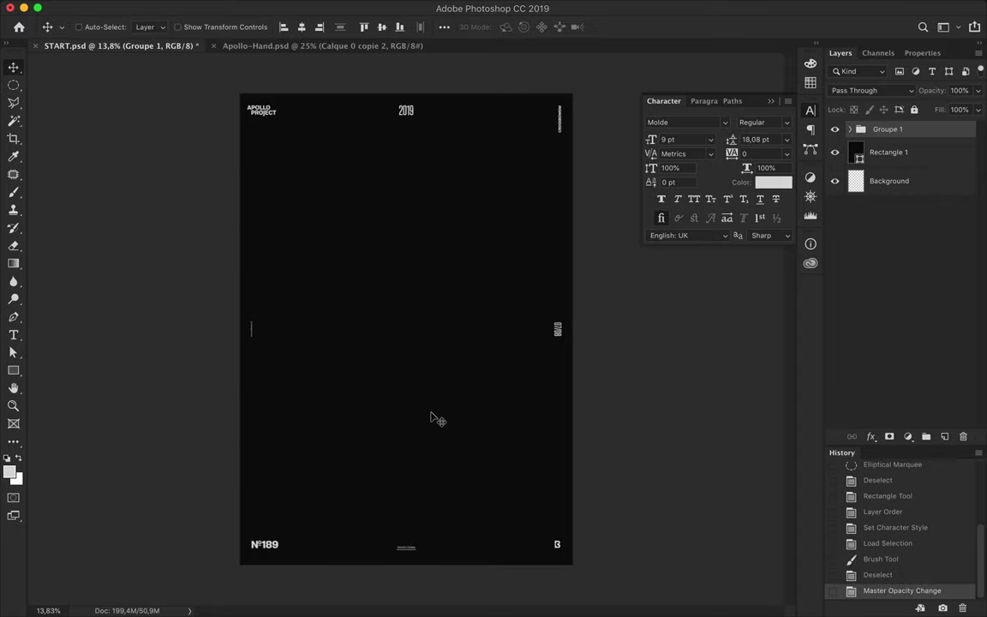
click(13, 371)
Draw a huge circle, move it to the poster's bottom, and centre it horizontally.
click(69, 398)
drag(224, 456, 771, 5)
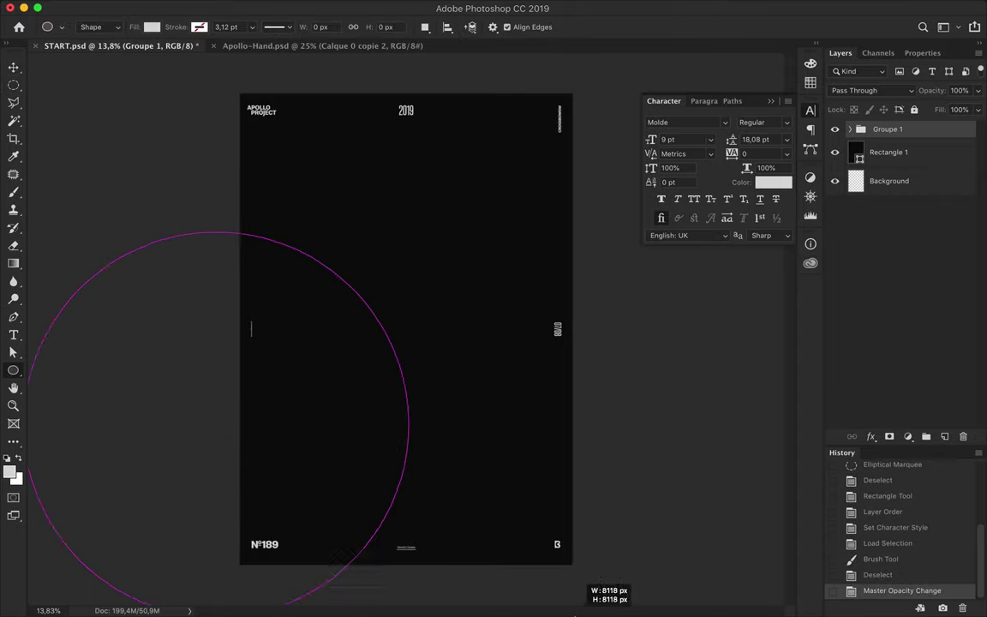
key(v)
mouse_move(505, 267)
mouse_down()
mouse_move(582, 342)
mouse_move(515, 534)
mouse_up()
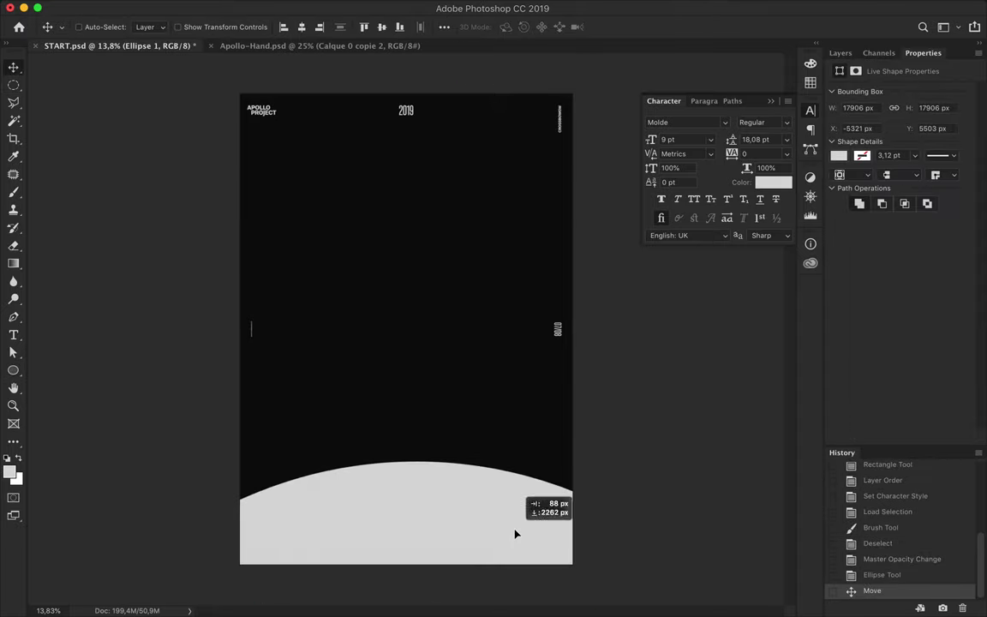
click(305, 31)
key(a)
Remove the circle's fill and give its outline a gradient with a pink left stop.
click(203, 26)
click(193, 54)
click(317, 54)
click(302, 130)
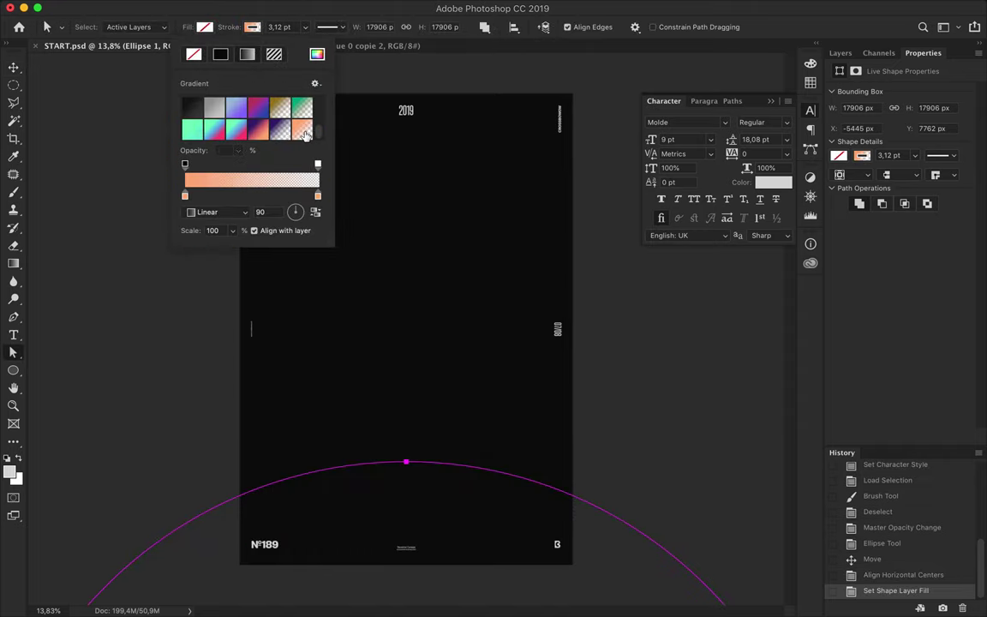
double_click(184, 196)
click(677, 244)
click(895, 236)
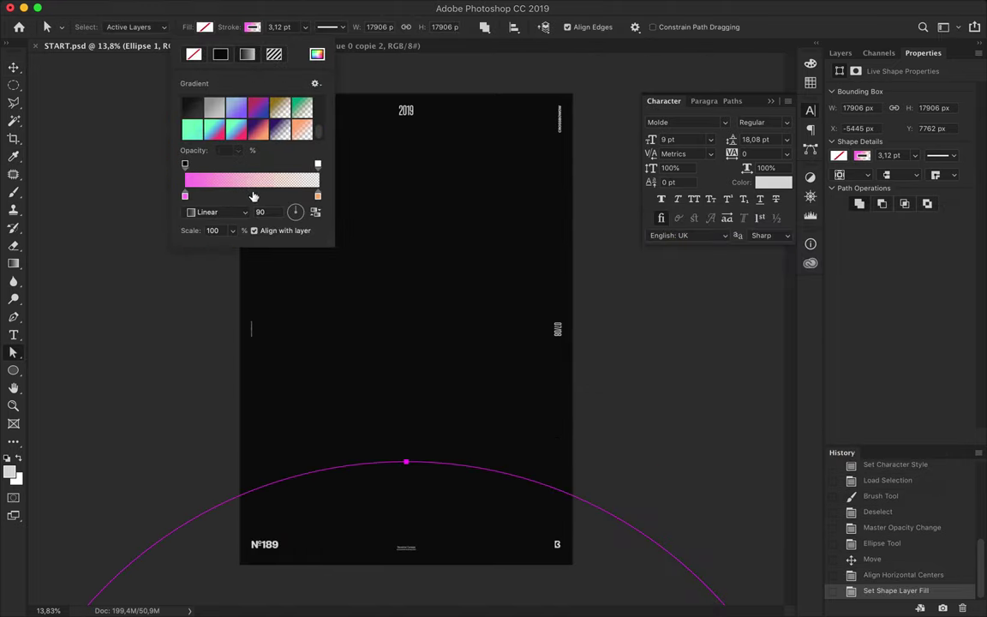
Add a blue middle stop to the gradient and make its right end 100% opaque.
double_click(249, 196)
click(775, 302)
click(685, 246)
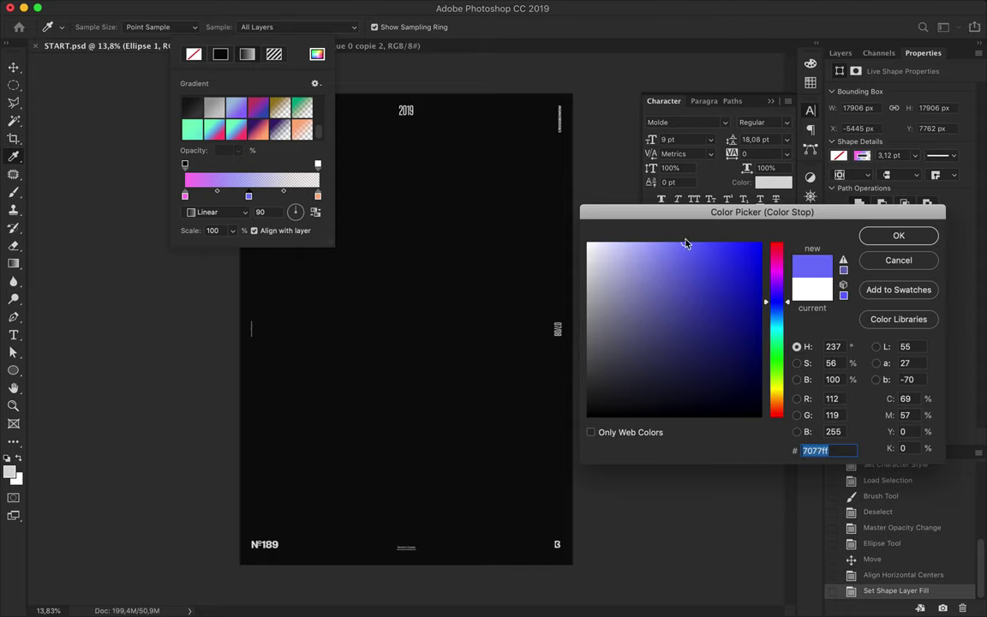
key(Return)
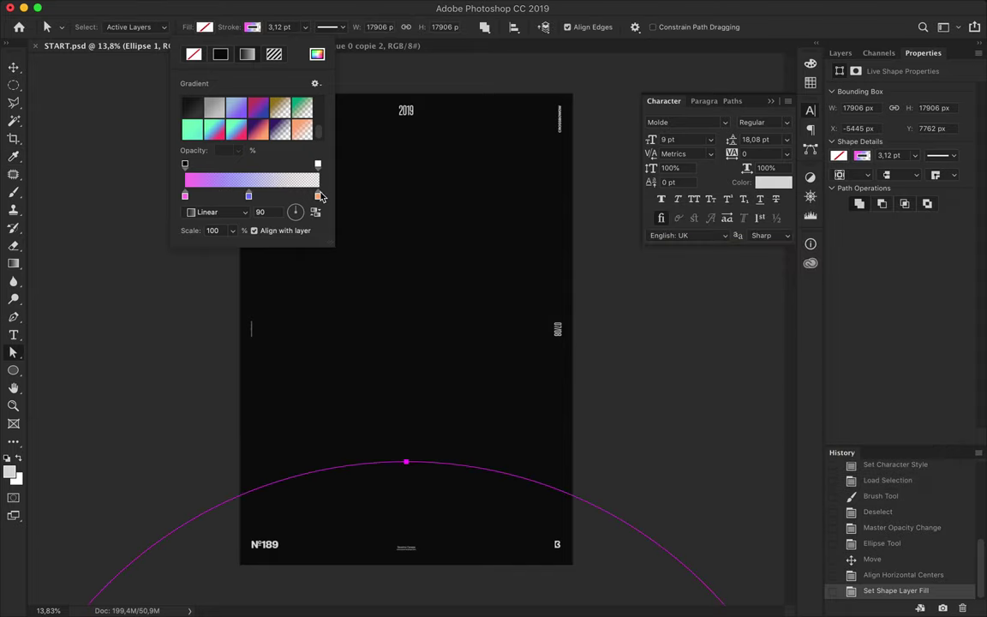
text(100)
key(Return)
Make the right gradient stop pale yellow fdf47a and set the gradient angle to 0.
double_click(317, 196)
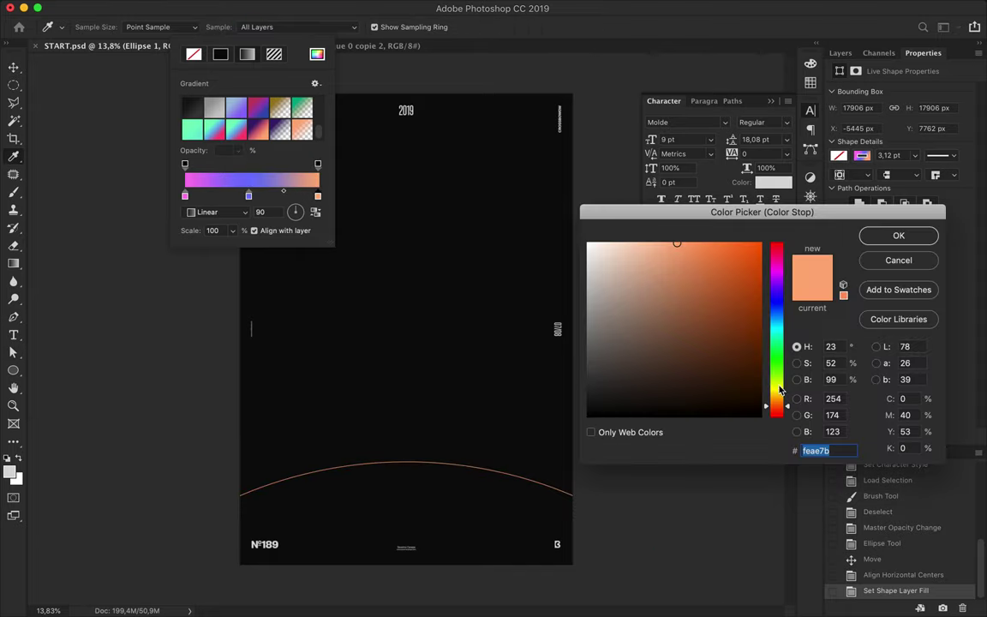
text(fdf47a)
click(896, 237)
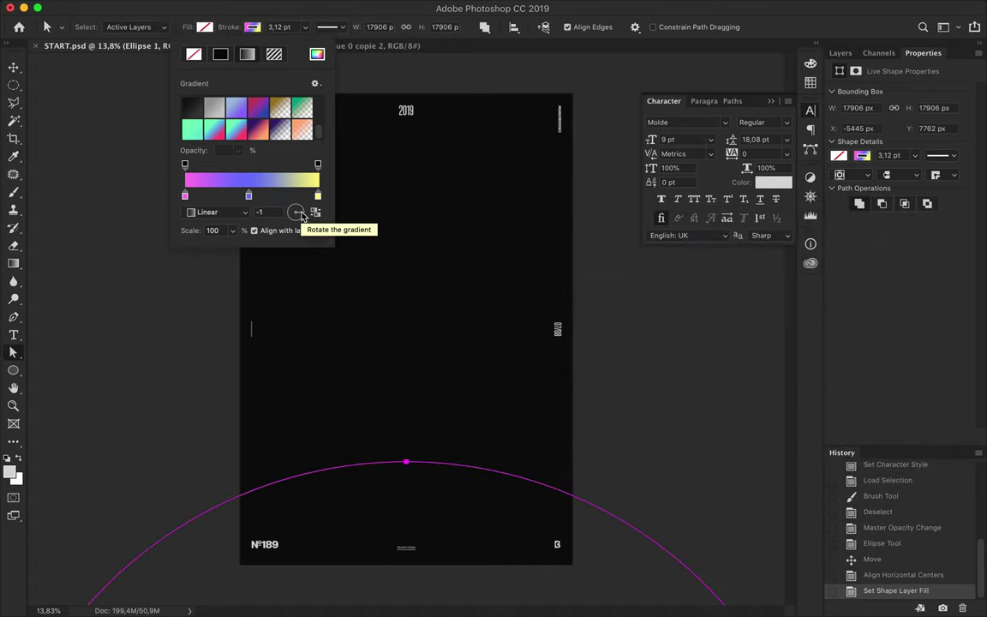
text(0)
key(Return)
scroll(418, 313, up, 2)
scroll(447, 403, down, 3)
click(252, 27)
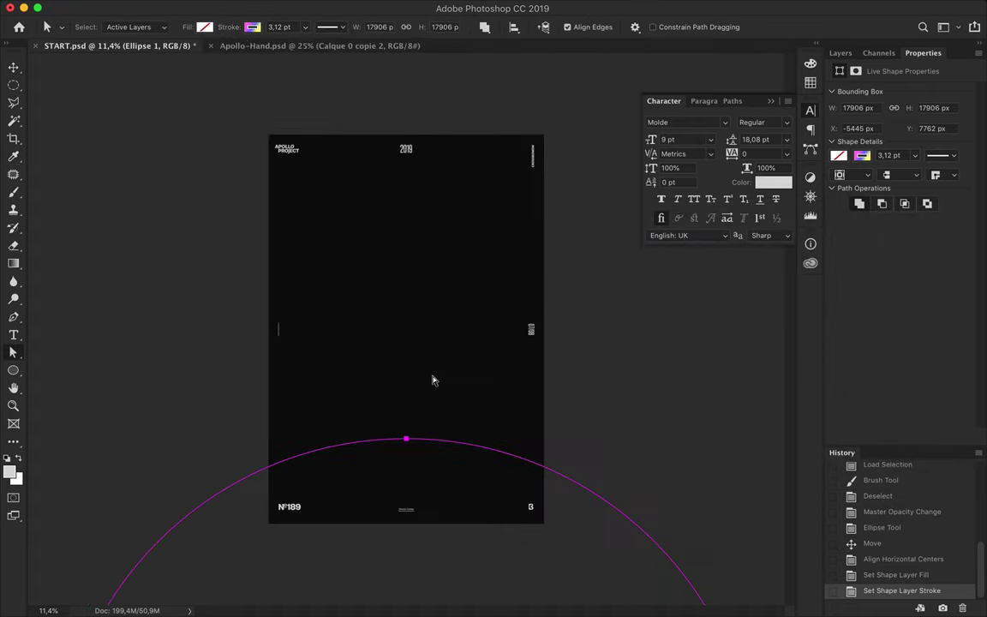
click(399, 229)
Delete the circle's bottom and lower anchor points to leave an open arc.
scroll(398, 229, down, 2)
scroll(412, 326, down, 1)
drag(406, 598, 486, 610)
key(Delete)
key(p)
click(358, 375)
click(457, 377)
key(a)
drag(293, 513, 339, 482)
key(Delete)
Thicken the arc's stroke to 73,11 pt.
scroll(390, 281, up, 3)
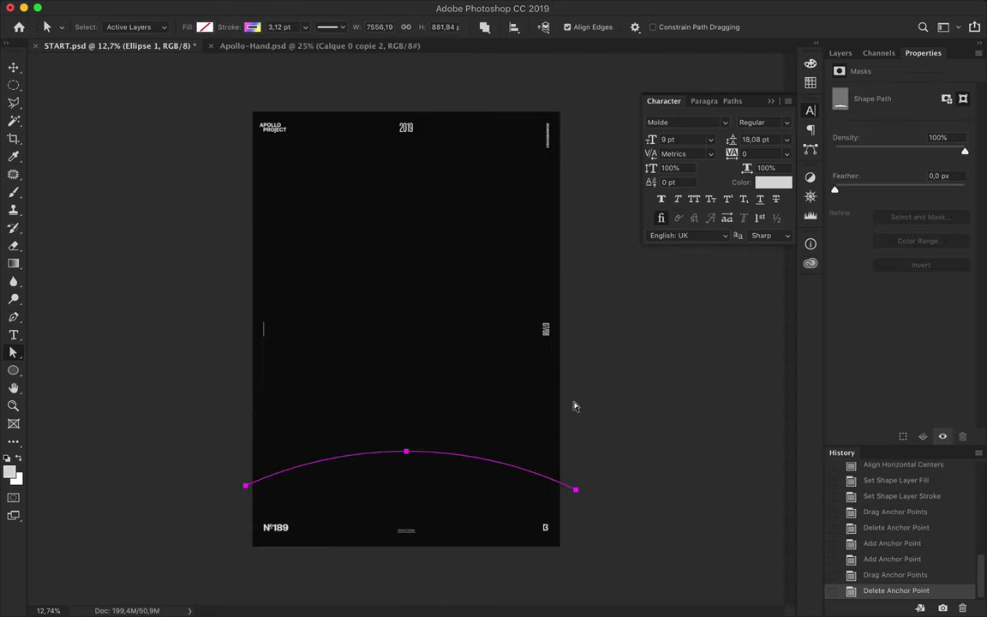
scroll(471, 326, up, 1)
key(v)
scroll(451, 428, down, 1)
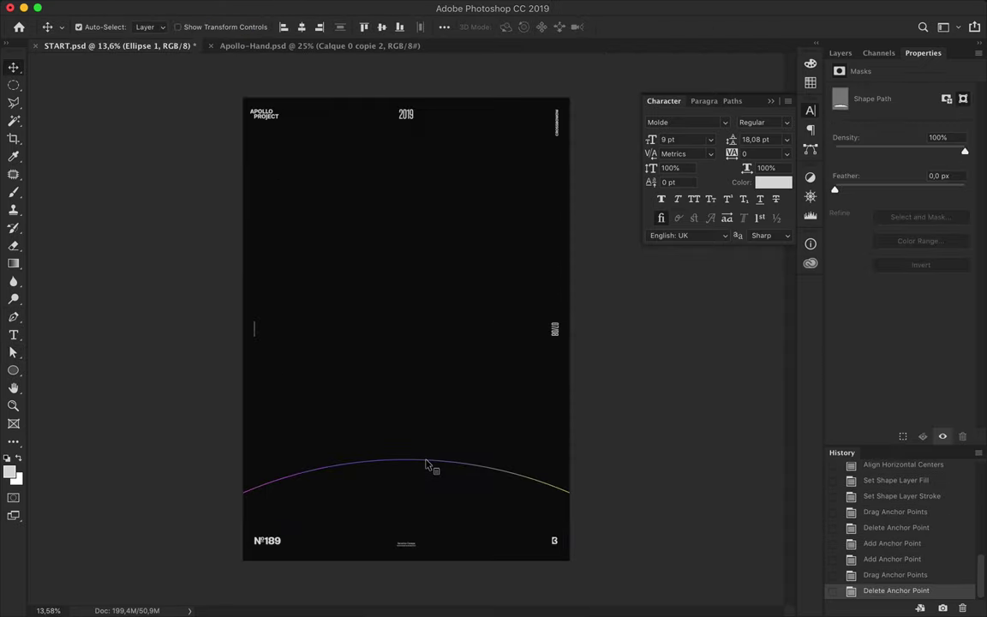
click(838, 53)
key(a)
drag(289, 28, 690, 330)
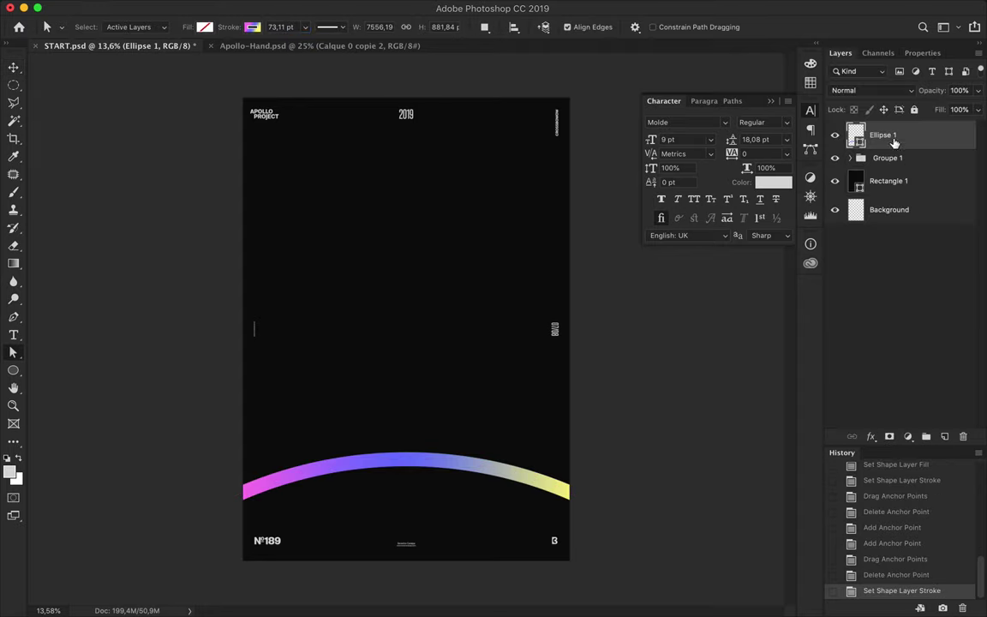
Duplicate the arc layer and adjust its gradient's left and middle stop colours.
key(ctrl+j)
click(204, 27)
double_click(184, 195)
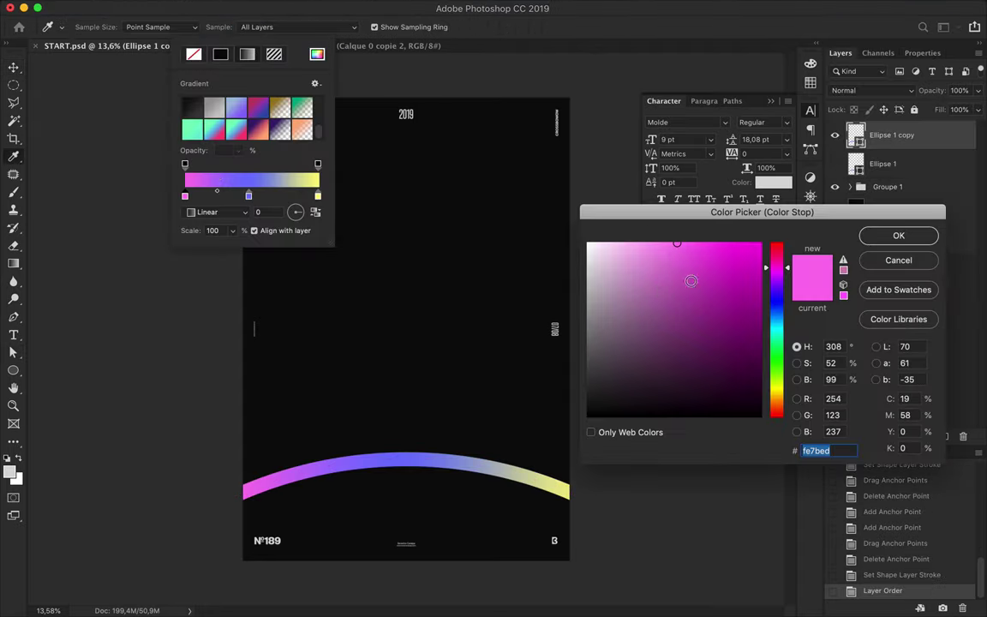
click(731, 240)
click(899, 236)
double_click(248, 196)
click(729, 260)
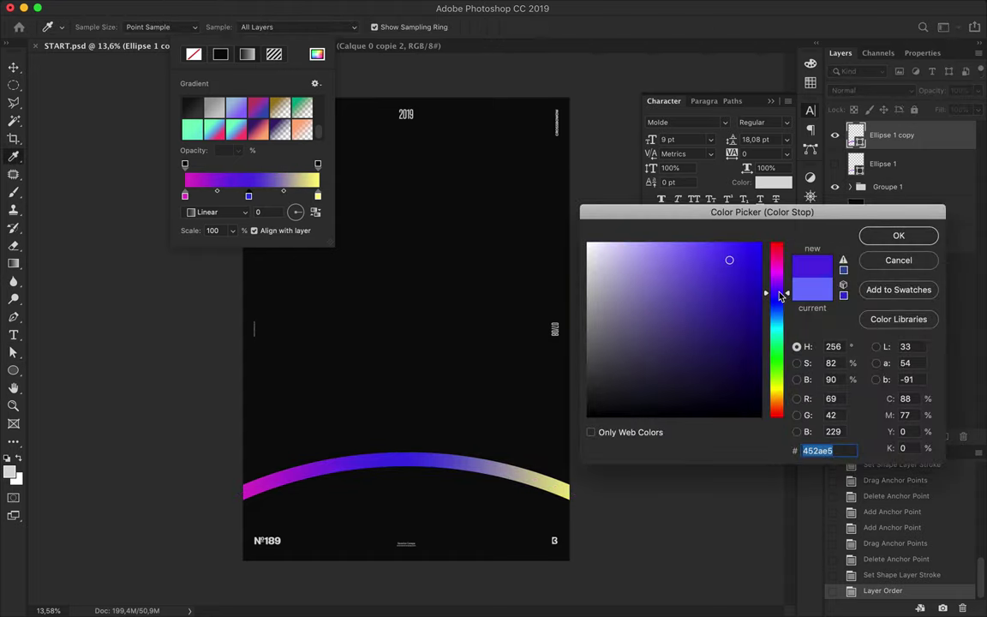
drag(781, 294, 782, 310)
click(898, 235)
double_click(317, 195)
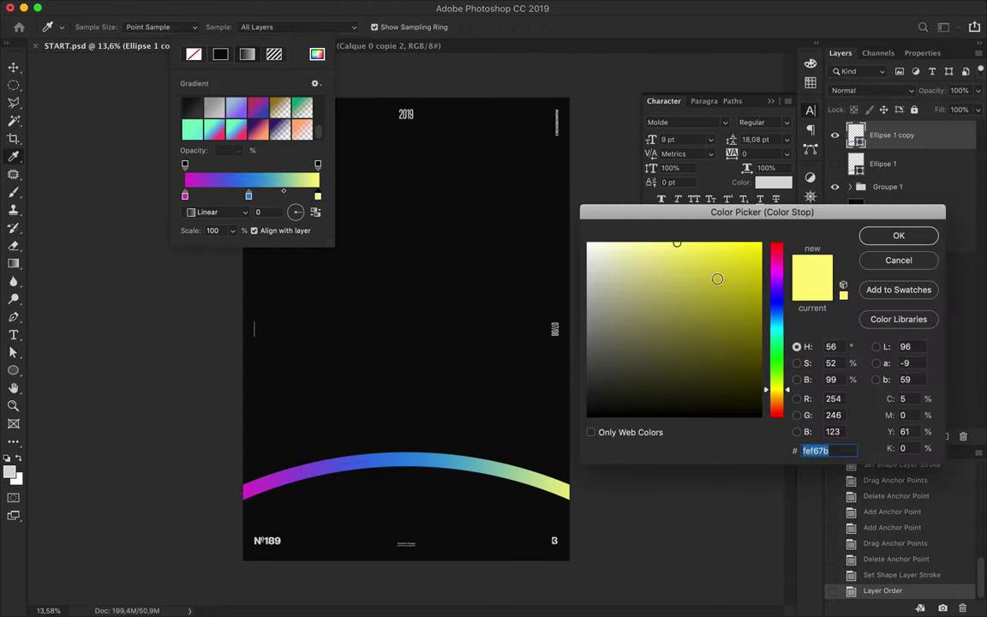
click(899, 236)
Lighten the left gradient stop and change the right stop from yellow to cyan.
double_click(184, 195)
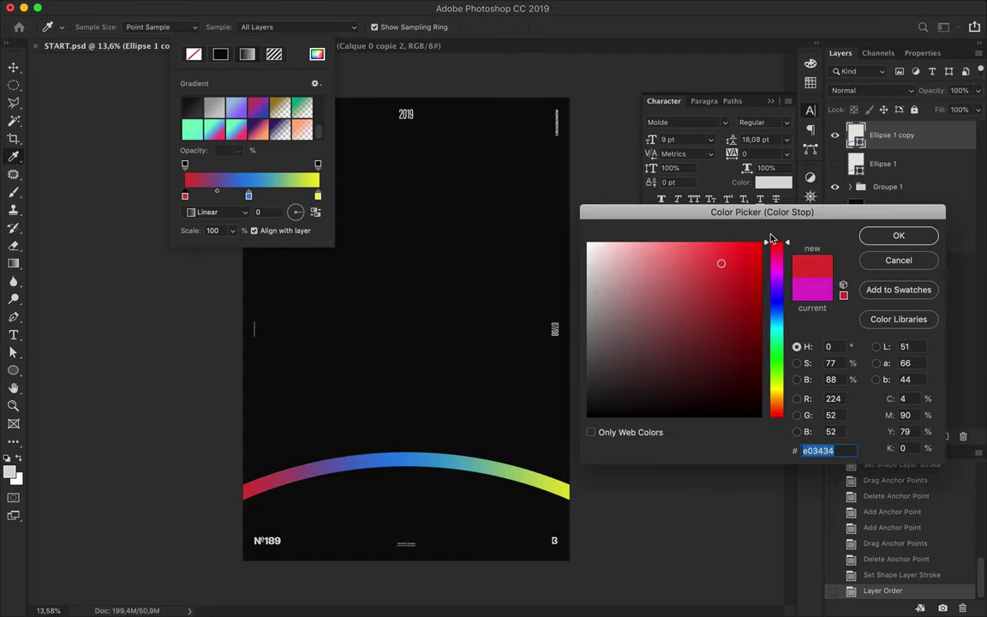
click(681, 244)
click(897, 236)
click(317, 196)
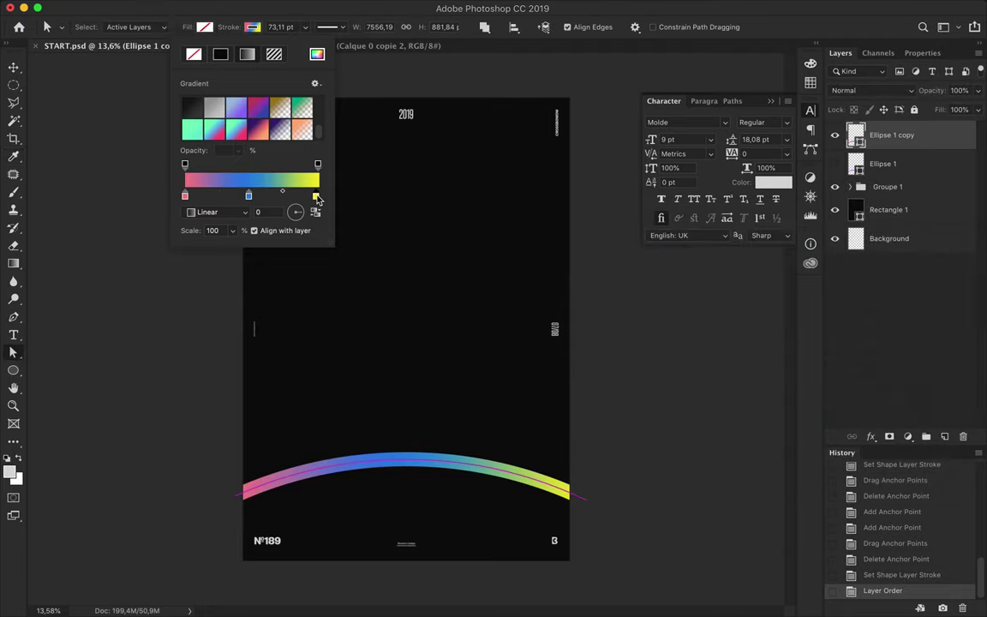
double_click(317, 197)
click(763, 271)
mouse_move(790, 396)
mouse_down()
mouse_move(789, 266)
mouse_move(789, 348)
mouse_move(789, 331)
mouse_up()
click(750, 250)
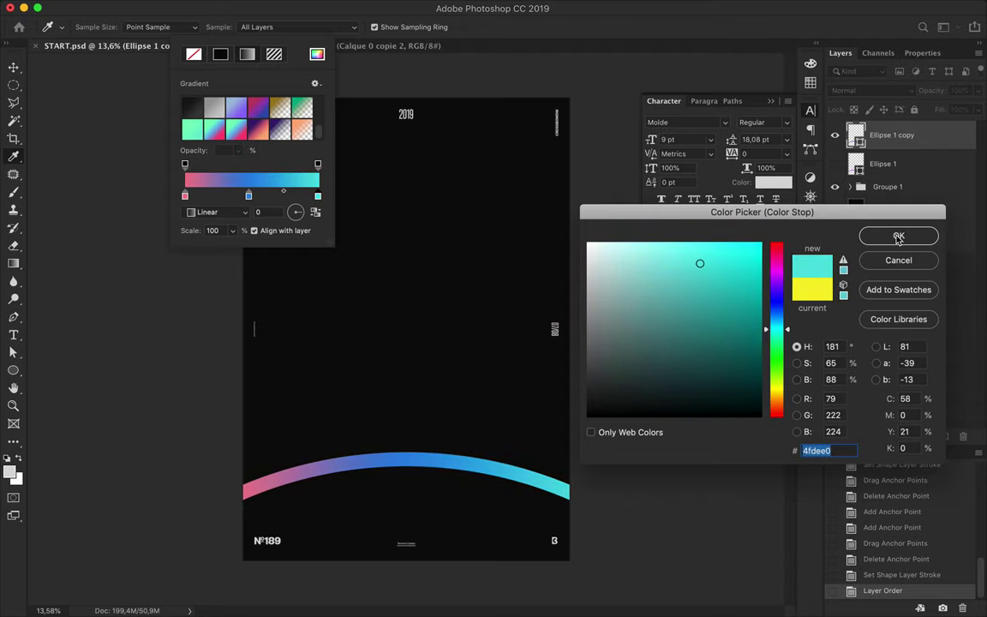
click(898, 234)
Make the left gradient stop dark blue, completing the blue-to-cyan stroke.
double_click(184, 196)
drag(775, 257, 775, 301)
click(736, 301)
click(894, 236)
Delete the original Ellipse 1, move the blue arc beneath Groupe 1, and duplicate it.
key(v)
key(BackSpace)
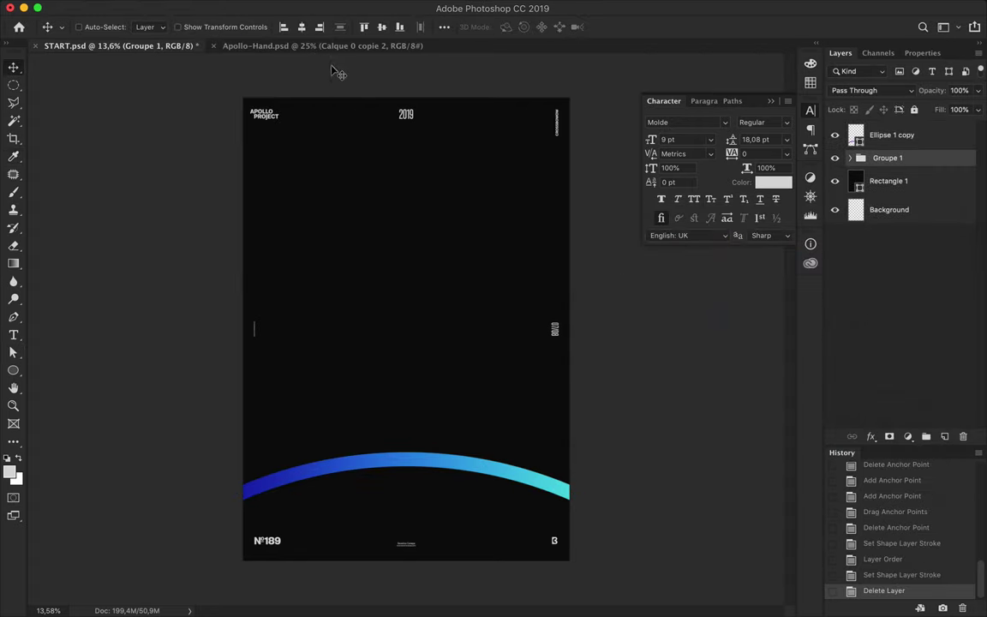
key(a)
key(alt+bracketright)
key(ctrl+bracketleft)
click(253, 26)
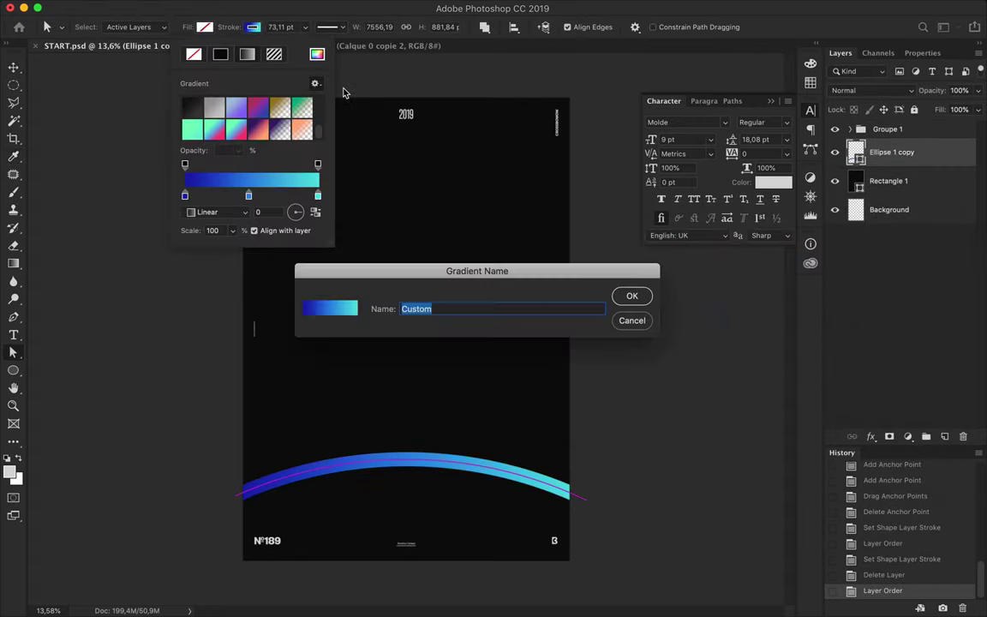
click(799, 302)
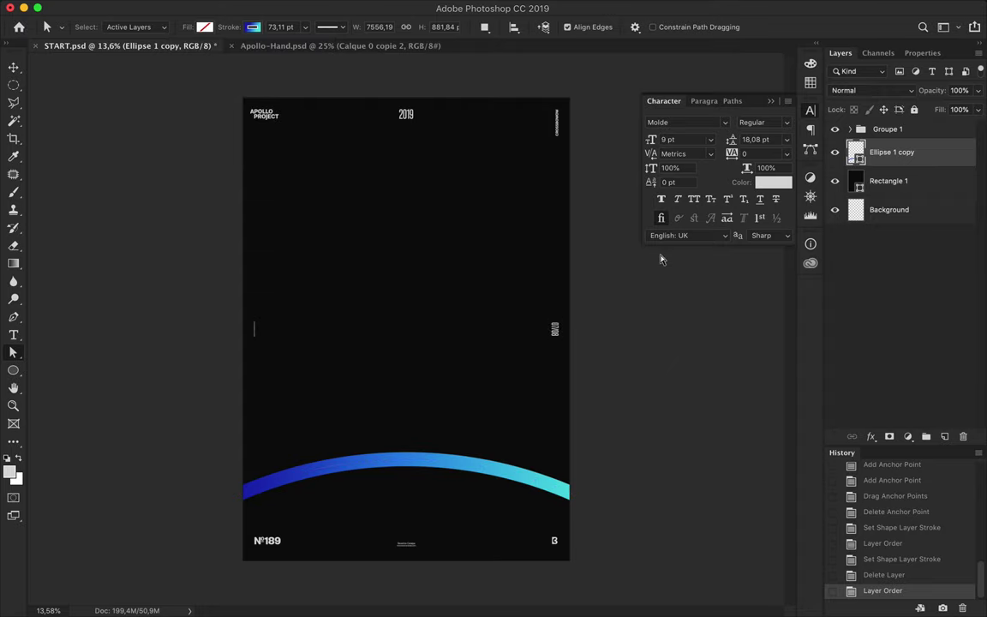
key(ctrl+j)
Apply a 156,0 pixel Gaussian Blur to the arc copy, converting it for filtering.
click(337, 6)
mouse_move(343, 170)
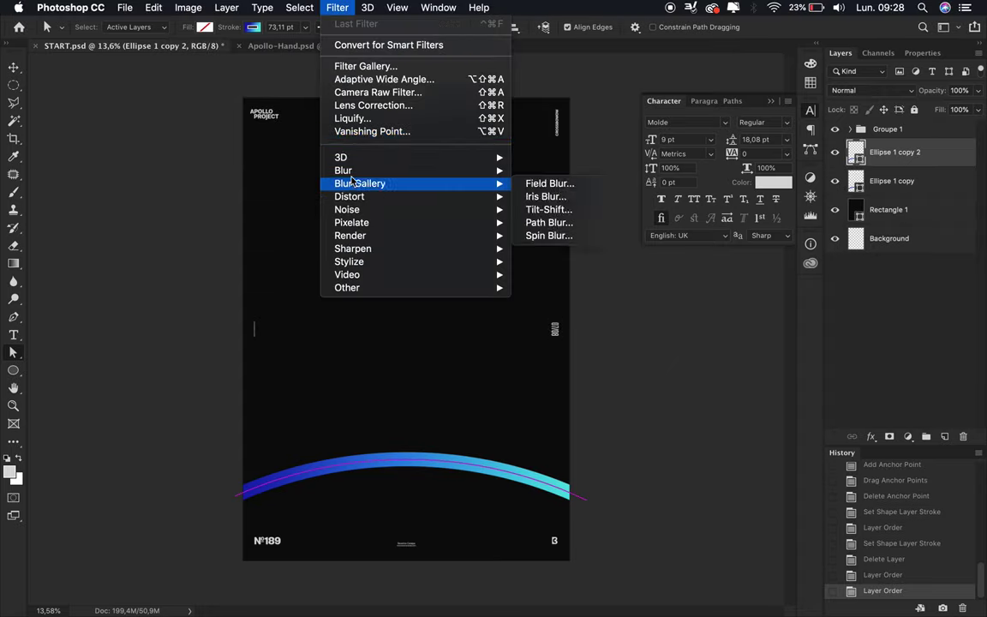
click(559, 222)
click(595, 213)
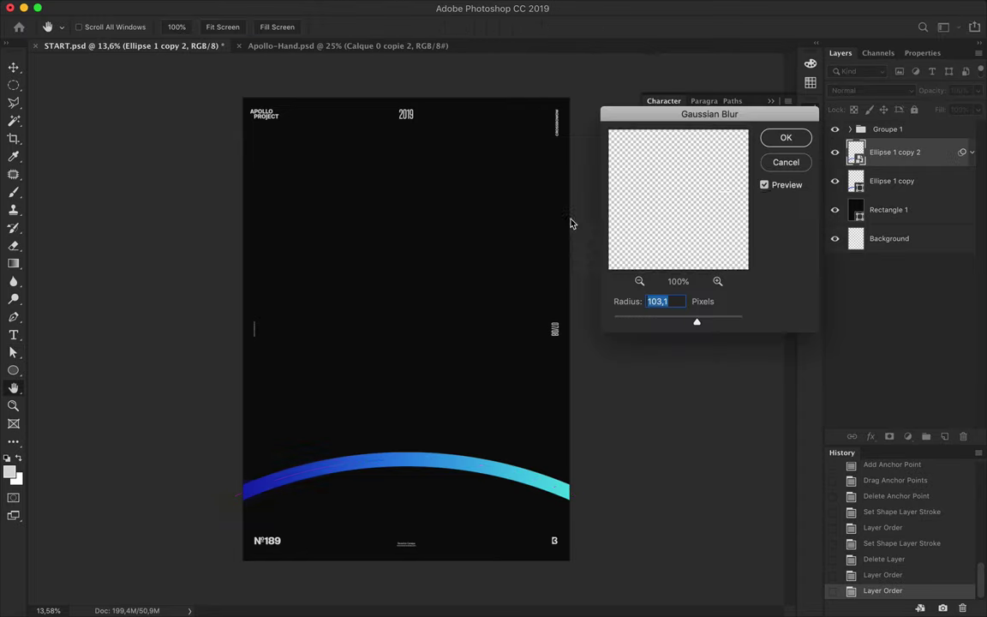
drag(707, 326, 709, 324)
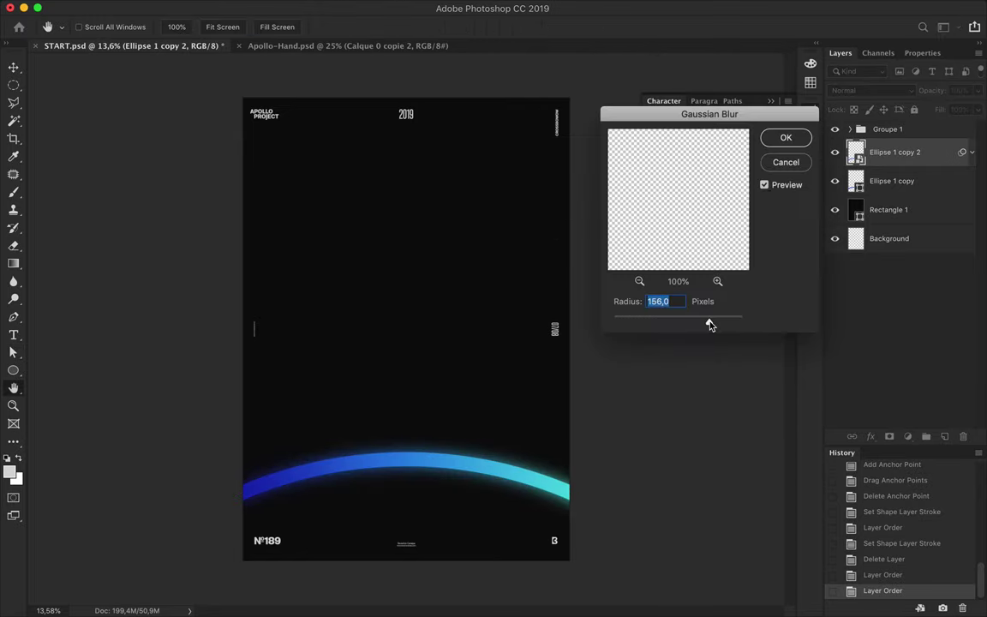
click(786, 140)
Duplicate the blurred arc, shift it upward, and try the Stylize Tiles filter.
key(ctrl+j)
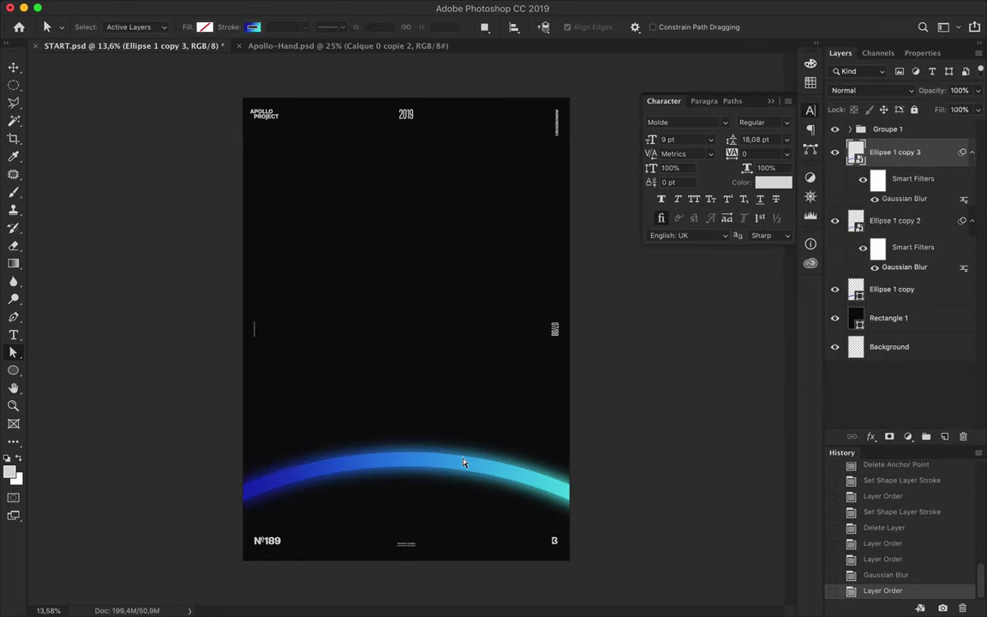
key(v)
drag(457, 485, 453, 459)
click(337, 8)
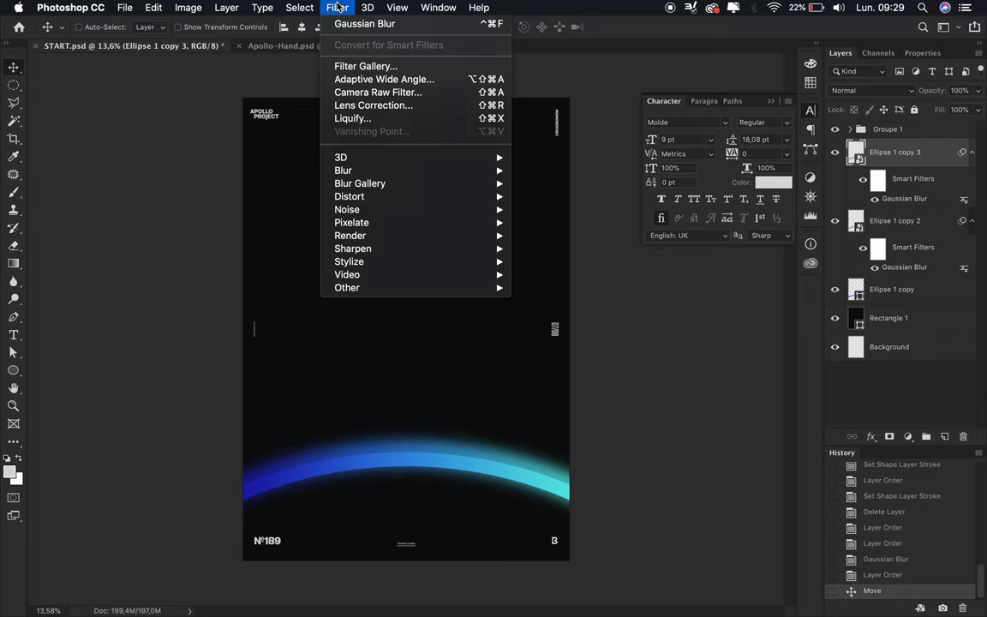
mouse_move(348, 262)
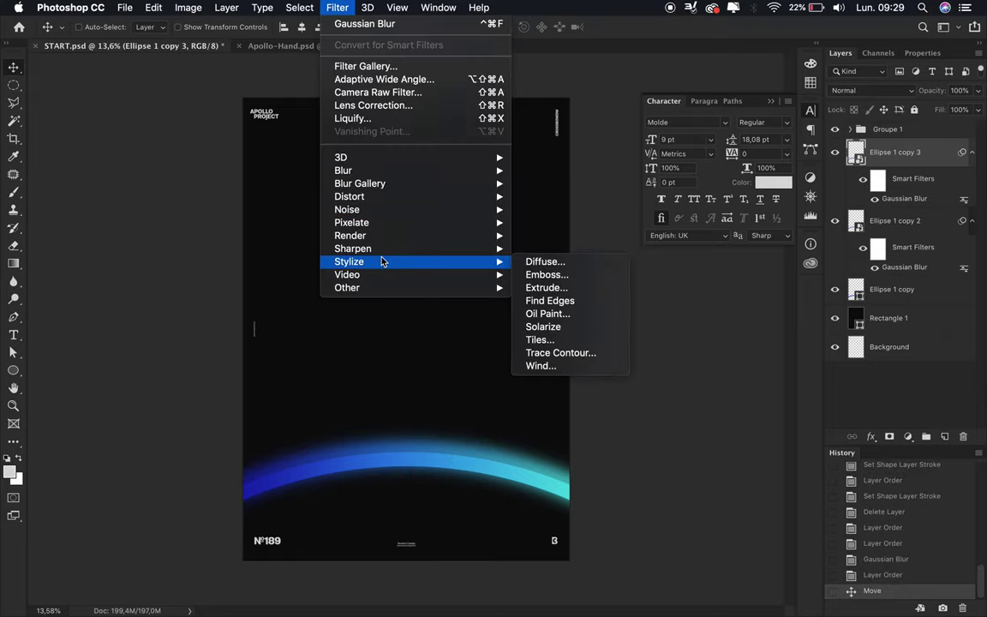
click(540, 340)
click(553, 189)
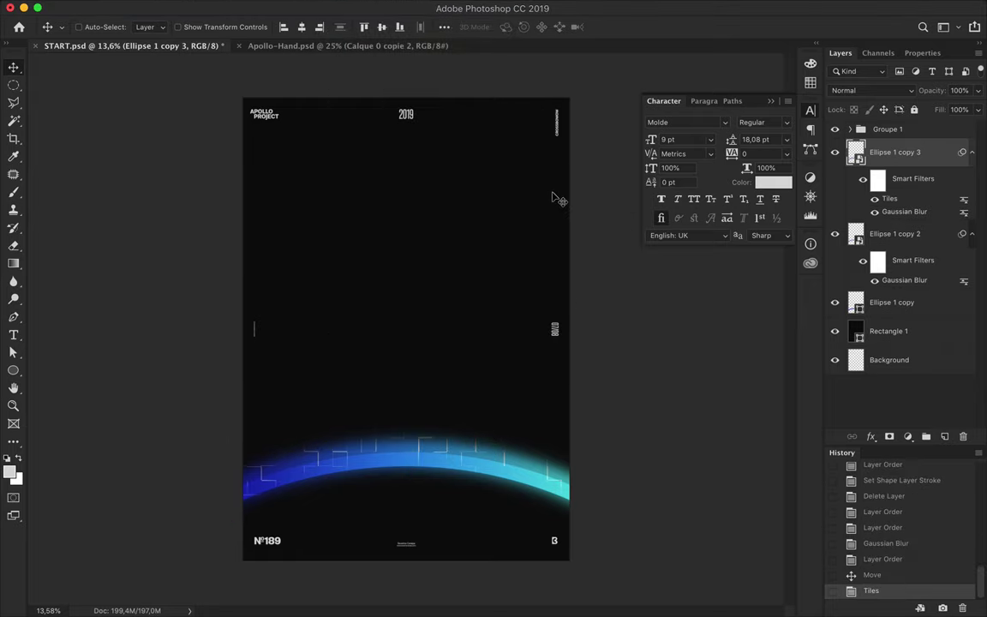
Apply a near-vertical Motion Blur (89°, 2000 pixels) to the raised arc copy.
click(337, 8)
click(553, 250)
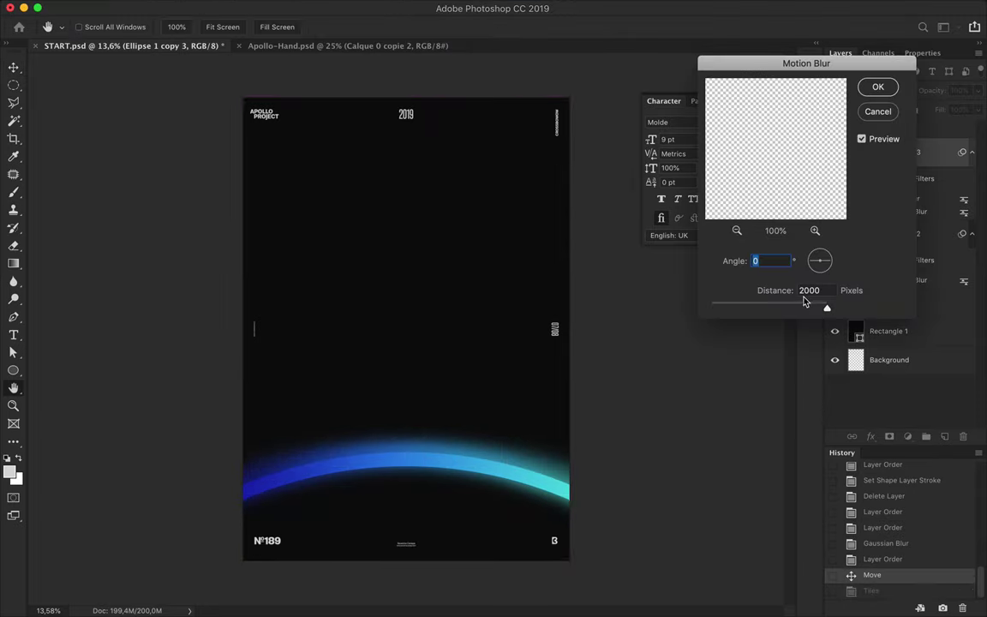
key(Return)
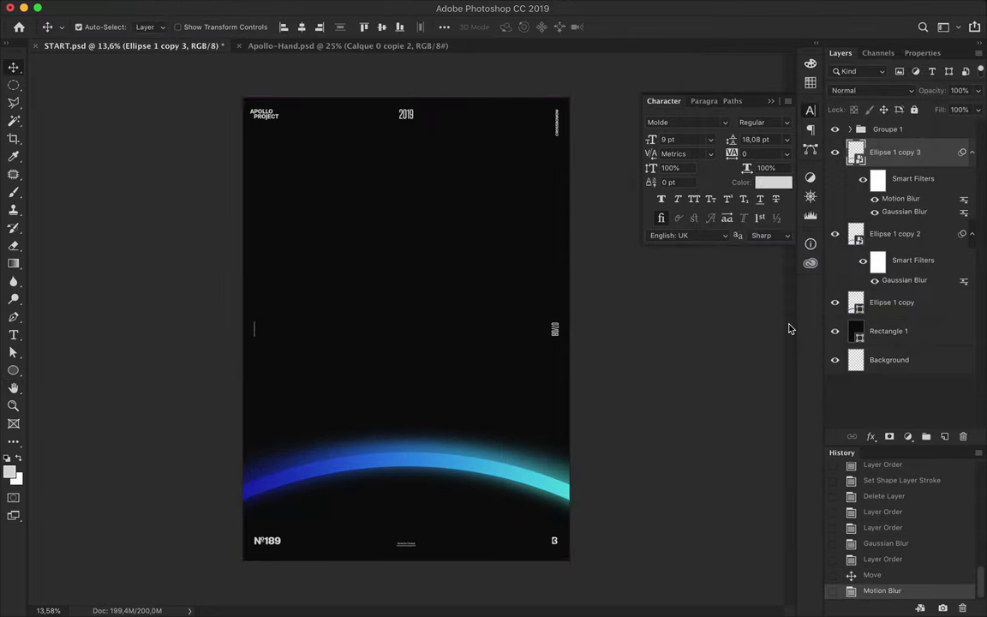
key(ctrl+z)
click(342, 7)
click(557, 259)
click(820, 257)
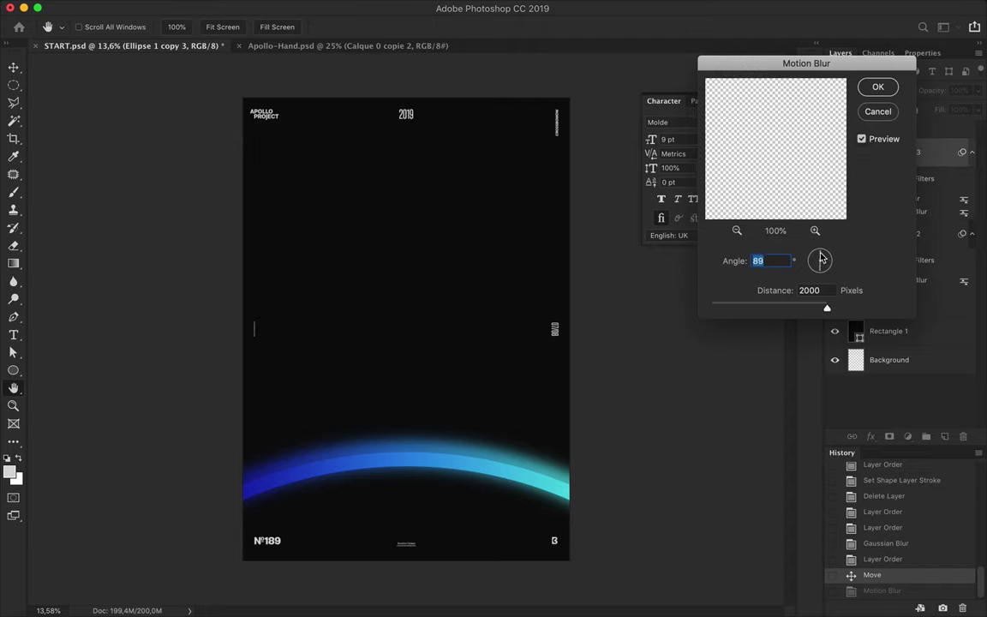
click(877, 88)
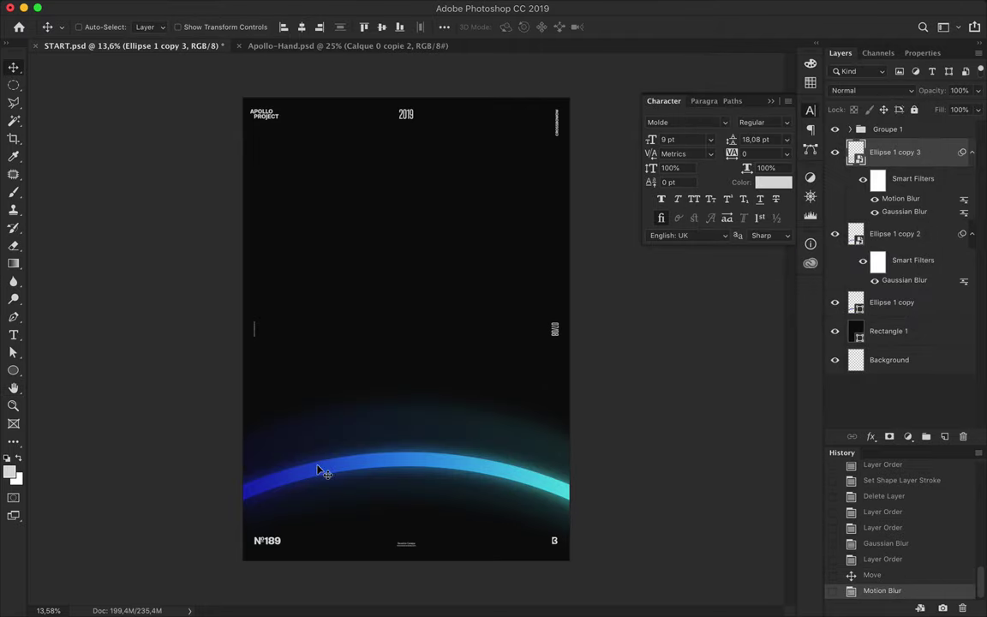
ctrl+click(855, 302)
Outline the area beneath the arc down to the poster bottom with a Polygonal Lasso selection.
key(Return)
key(l)
click(257, 499)
key(ctrl+z)
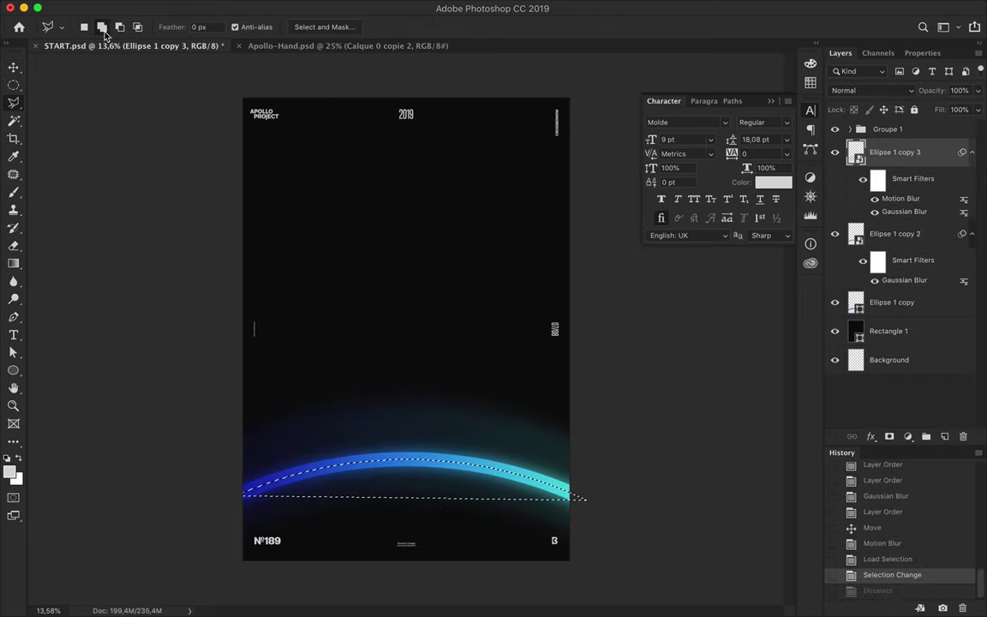
shift+click(232, 497)
click(243, 563)
click(587, 563)
click(584, 498)
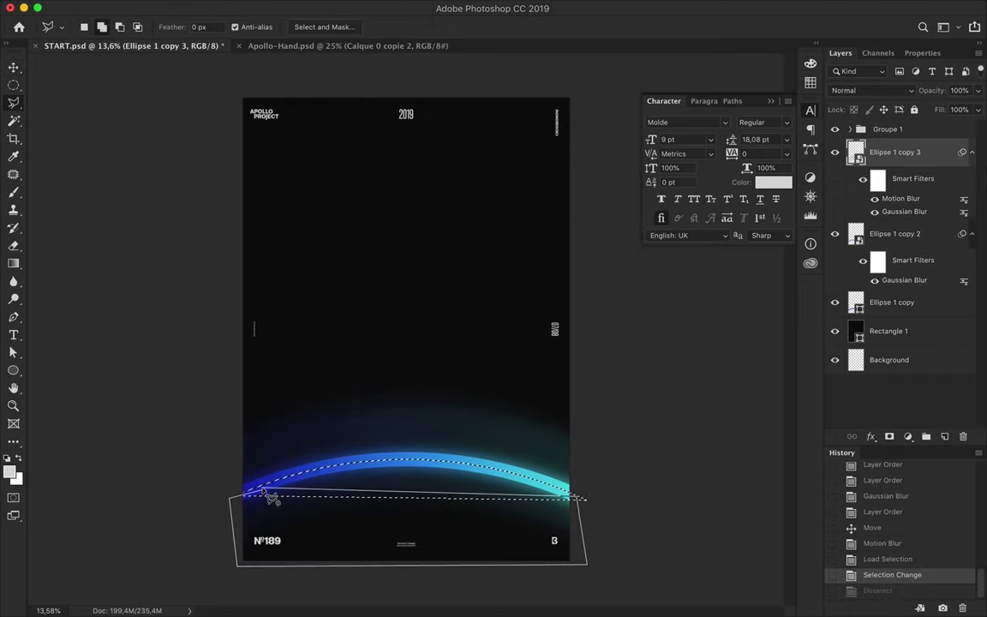
click(231, 498)
Fill that selection with black on a new empty layer.
key(ctrl+shift+alt+n)
key(g)
alt+click(396, 224)
right_click(14, 264)
click(81, 274)
click(395, 504)
Deselect, try placing the black layer between the arc copies, then undo and delete it.
key(v)
key(m)
key(ctrl+d)
drag(891, 153, 895, 309)
drag(895, 151, 882, 244)
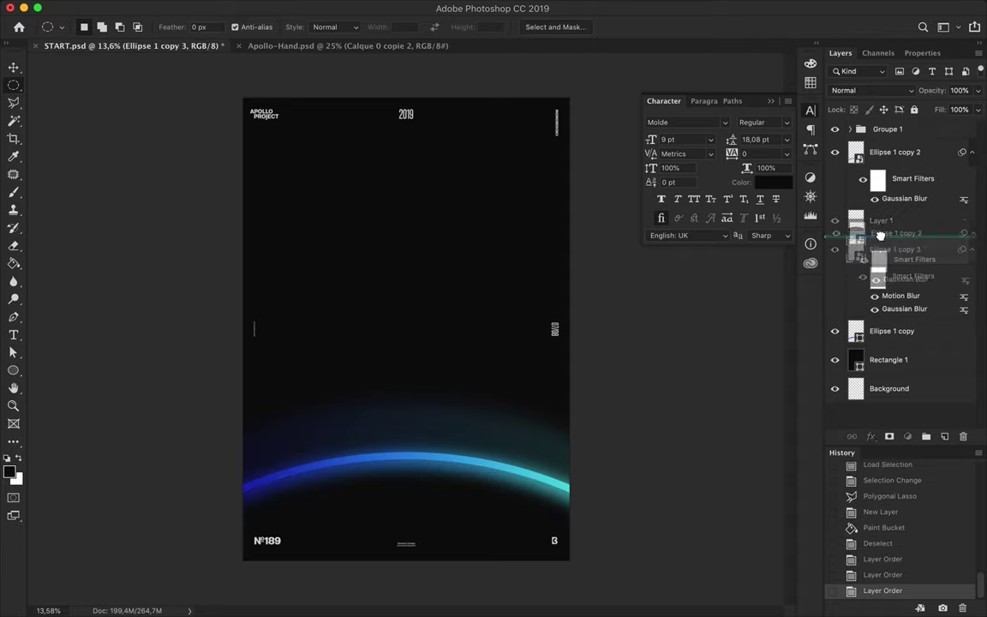
key(ctrl+z)
key(ctrl+z)
key(ctrl+z)
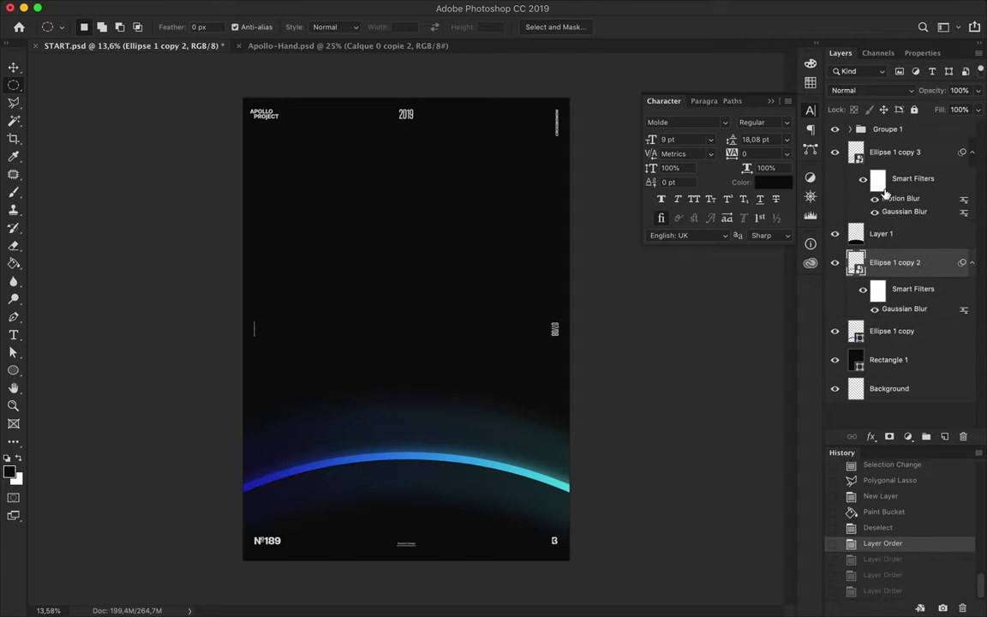
click(882, 232)
key(Delete)
Duplicate the blurred arc below Ellipse 1 copy 3 and blend it as Linear Dodge (Add).
click(835, 156)
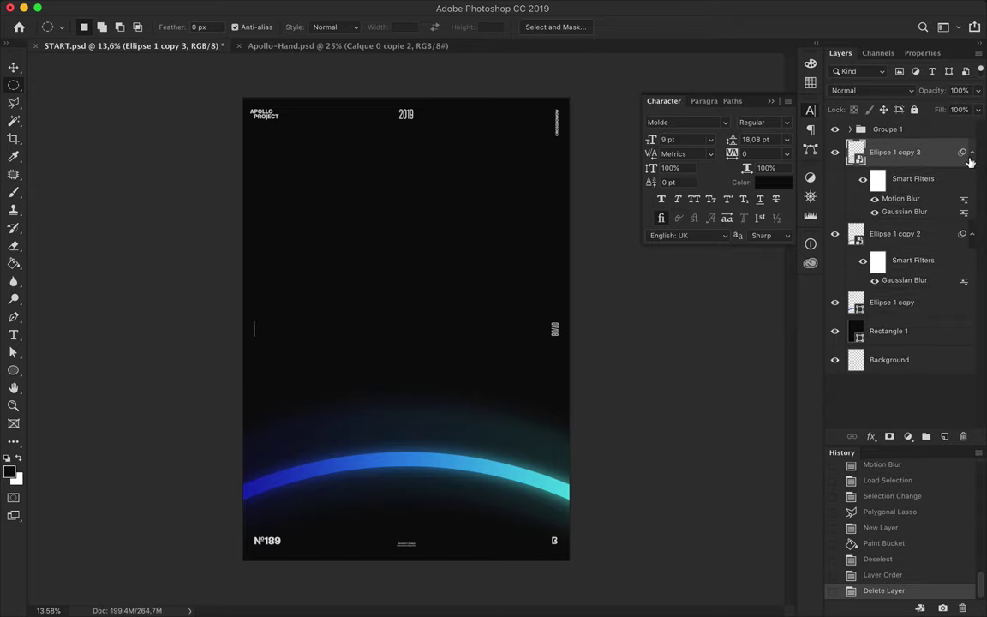
drag(970, 162, 936, 182)
click(872, 90)
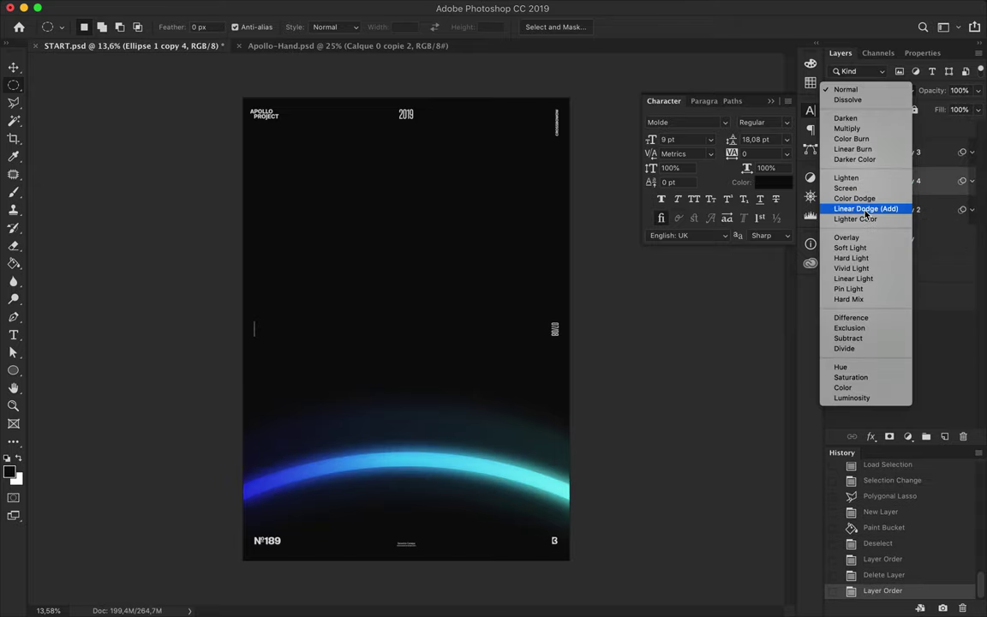
click(867, 209)
Drag the hand layer from Apollo-Hand.psd into the poster.
key(v)
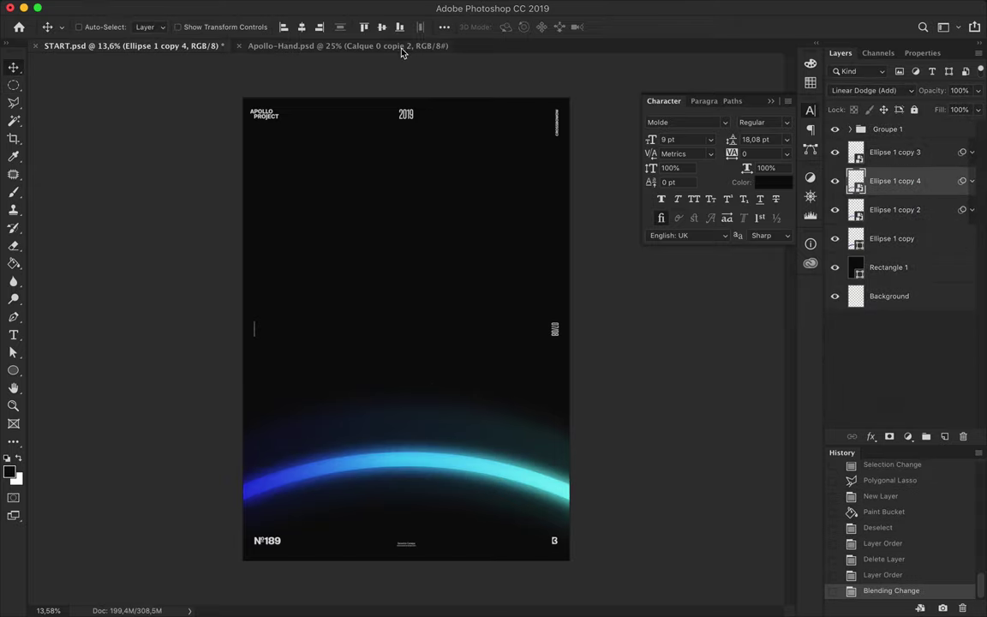
click(402, 46)
drag(403, 257, 412, 285)
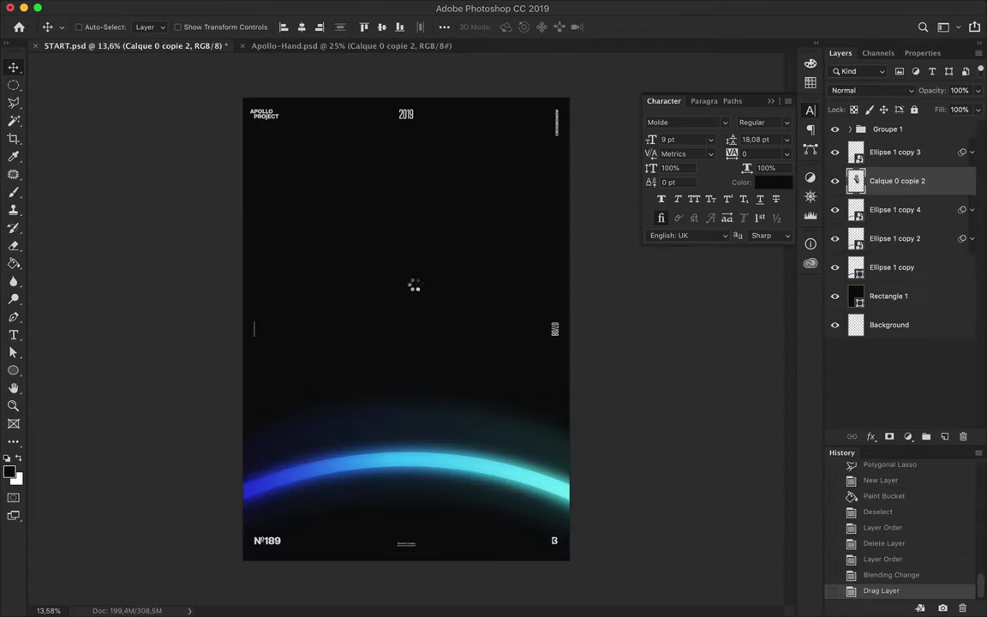
Place the hand layer beneath the arc copies, lower it to rise from the arc, and save.
drag(897, 180, 916, 253)
drag(368, 286, 394, 382)
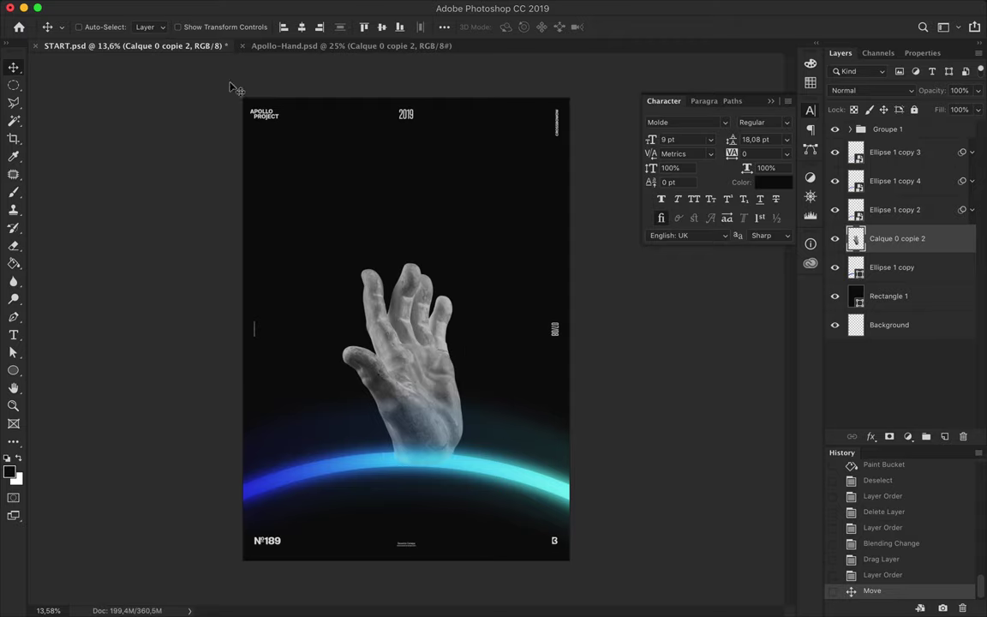
key(ctrl+s)
Add a Levels adjustment with input 35 / 0,84 / 237 and output 6–211.
click(910, 437)
click(930, 468)
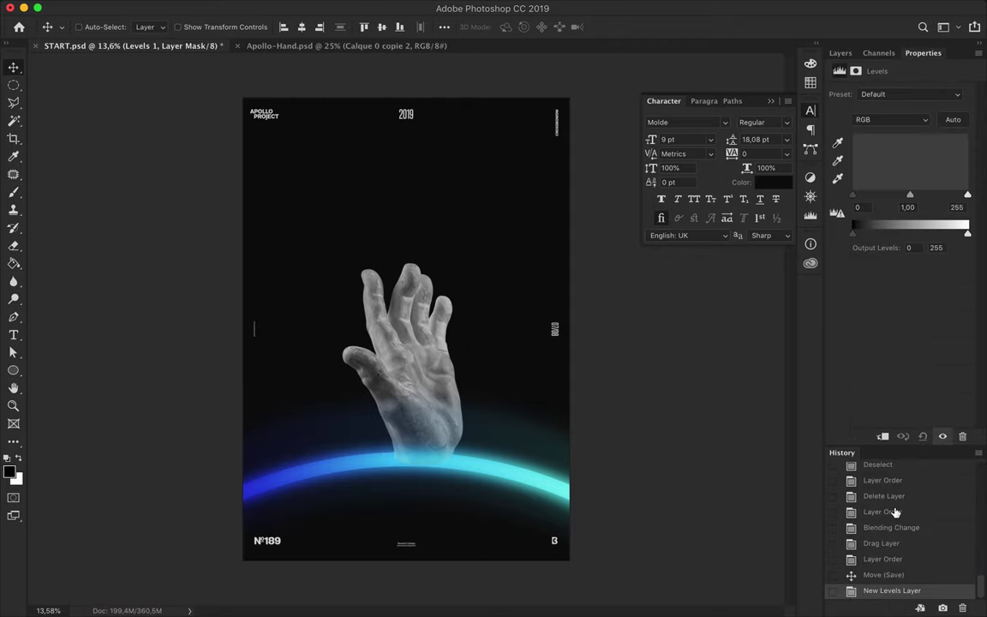
drag(853, 199, 862, 201)
drag(966, 199, 920, 197)
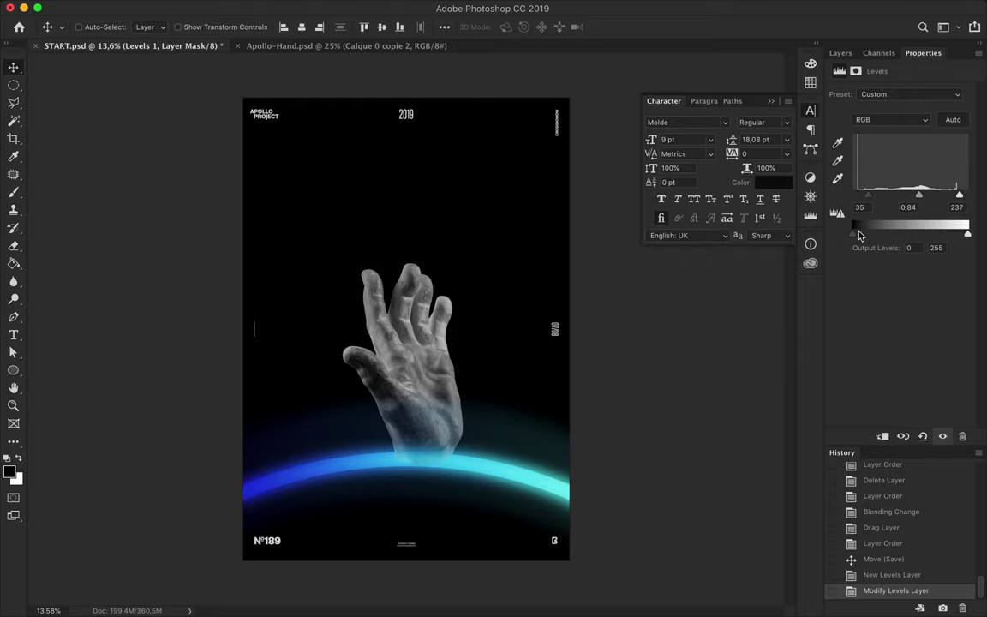
drag(968, 240, 949, 240)
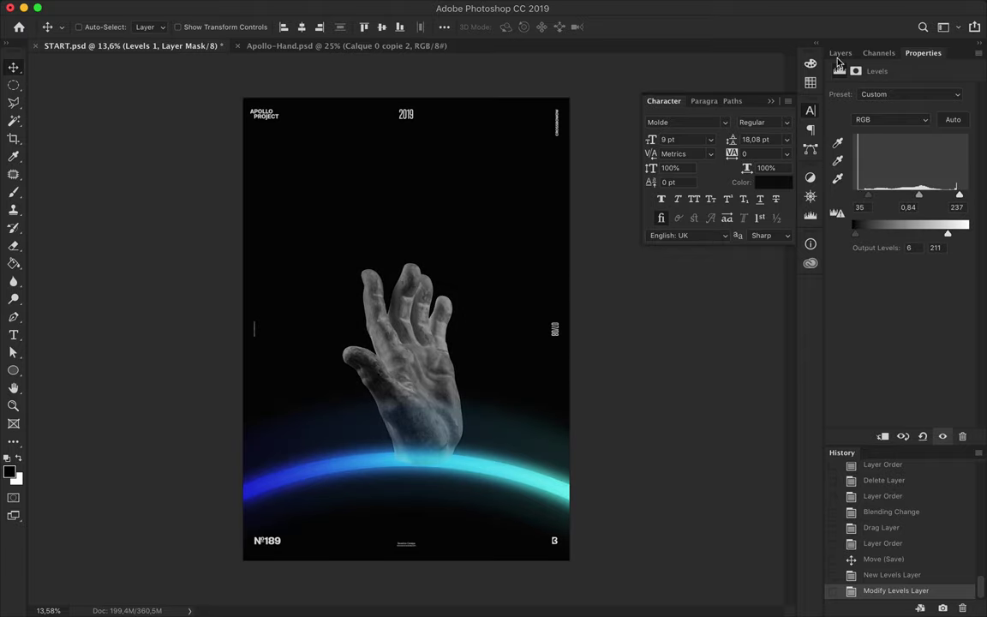
Clip Levels 1 to the hand layer and add an empty layer above it.
click(840, 53)
shift+click(925, 267)
alt+click(919, 252)
key(ctrl+shift+alt+n)
Pick a soft round brush and sample cyan from the glowing arc.
key(b)
click(99, 27)
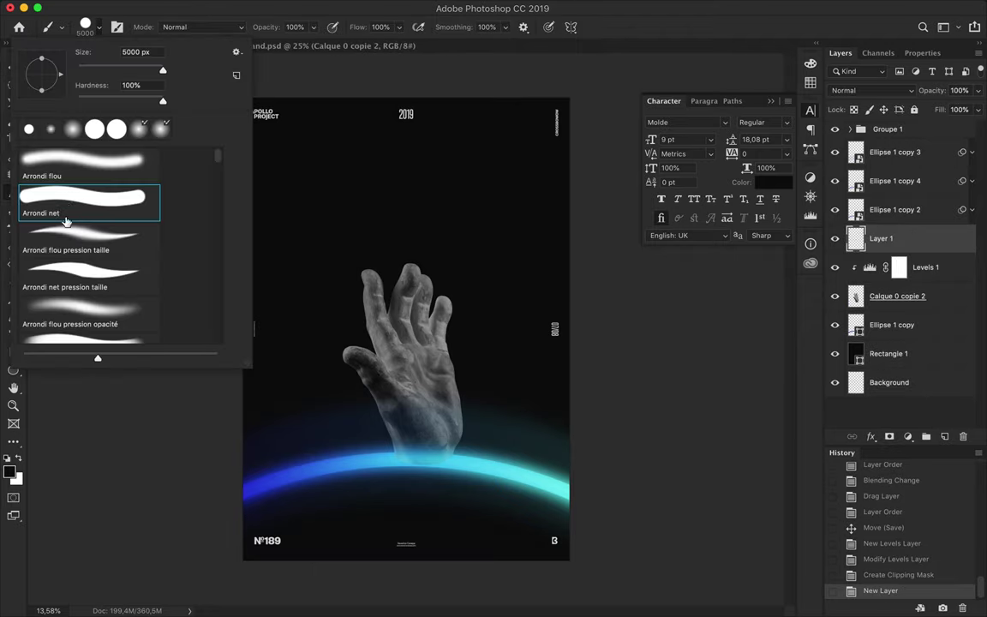
click(89, 174)
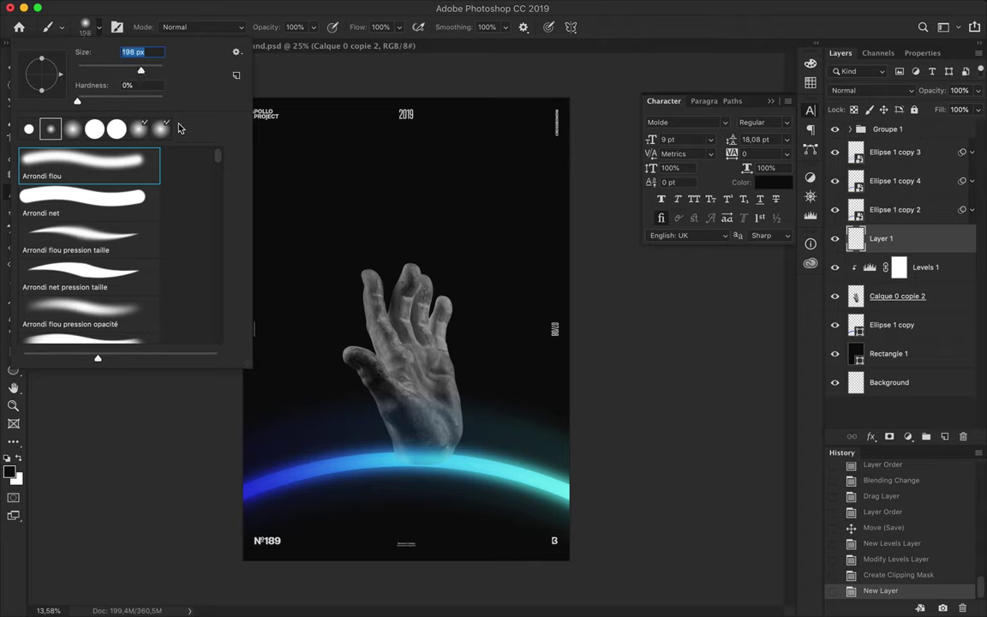
text(460)
key(Return)
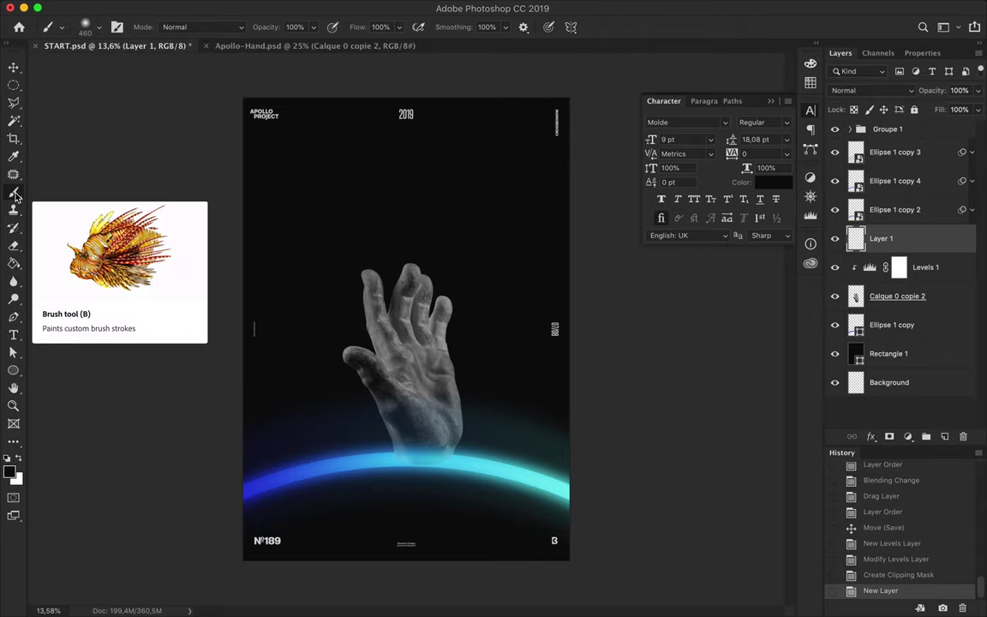
click(14, 156)
mouse_move(293, 474)
mouse_down()
mouse_move(477, 460)
mouse_move(469, 452)
mouse_up()
key(b)
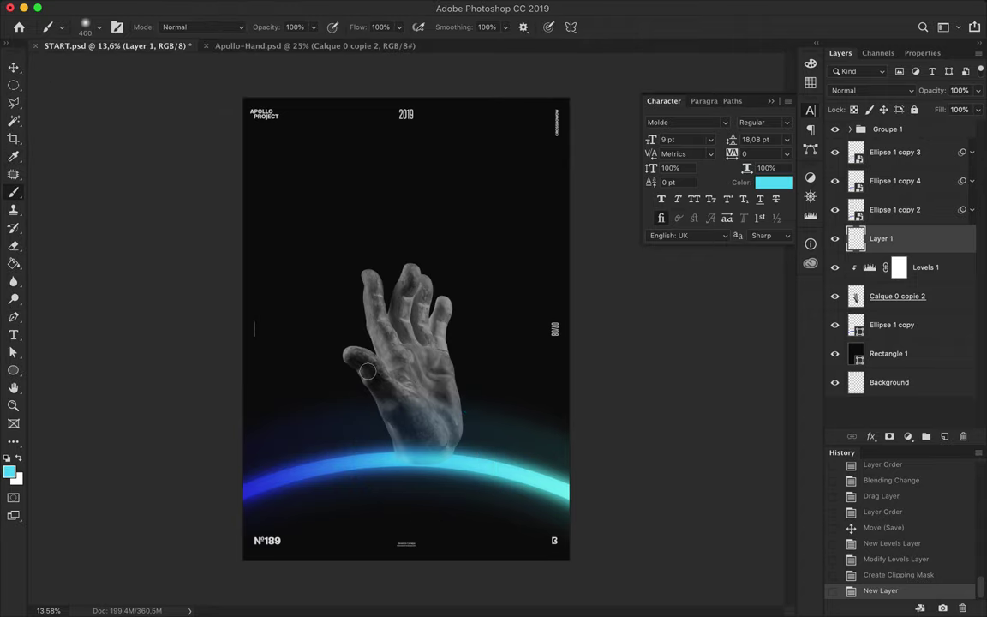
Paint a cyan stroke on the thumb in Overlay mode and clip the paint layer to the hand.
click(175, 27)
drag(310, 320, 343, 355)
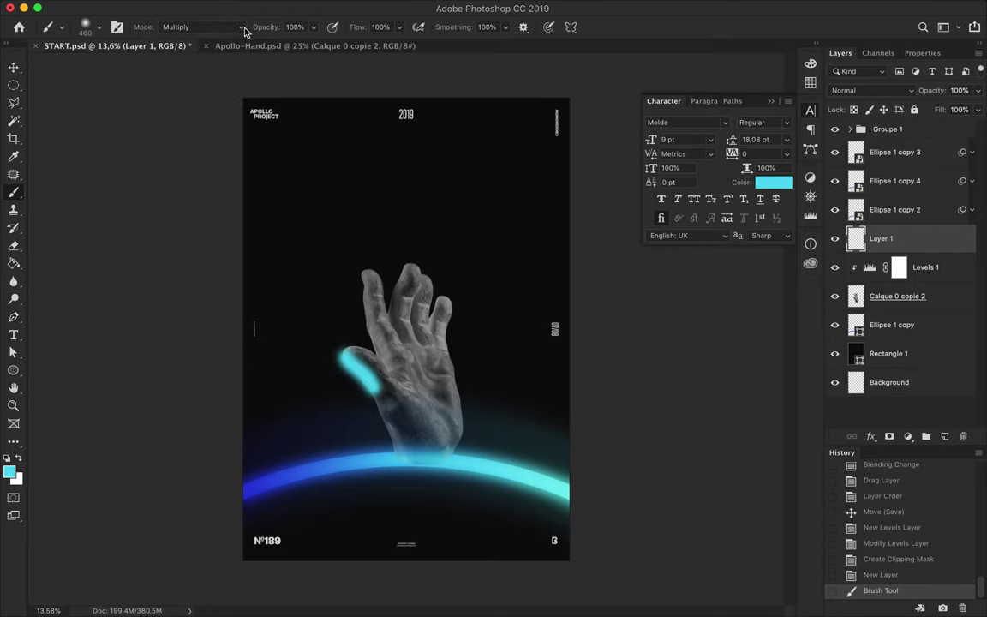
key(ctrl+z)
click(189, 26)
click(182, 132)
key(ctrl+shift+z)
key(ctrl+alt+g)
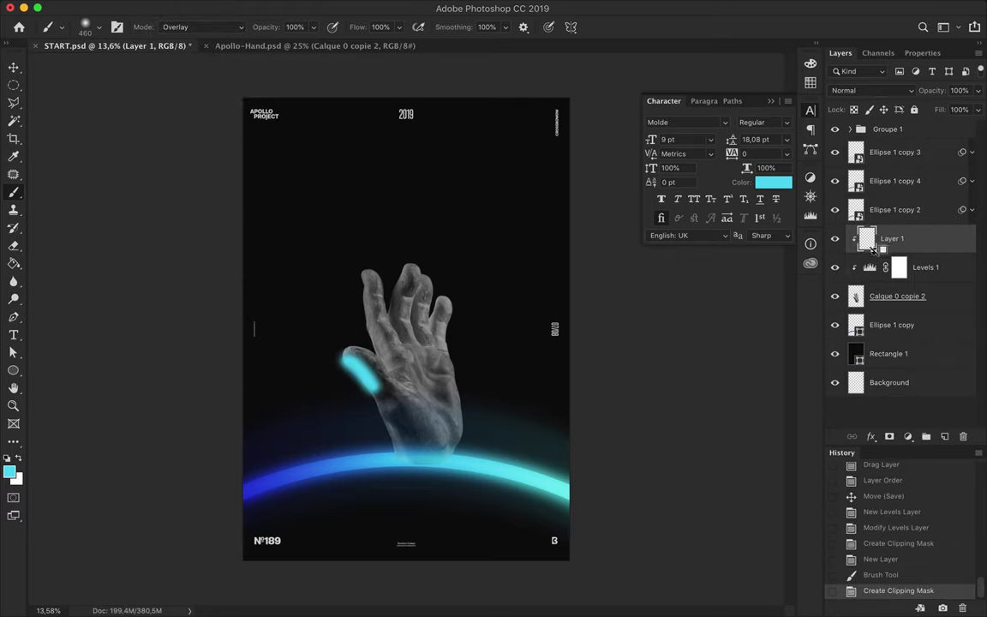
Move the paint layer below Levels 1, try Soft Light, then revert to Overlay.
drag(883, 238, 889, 296)
click(870, 90)
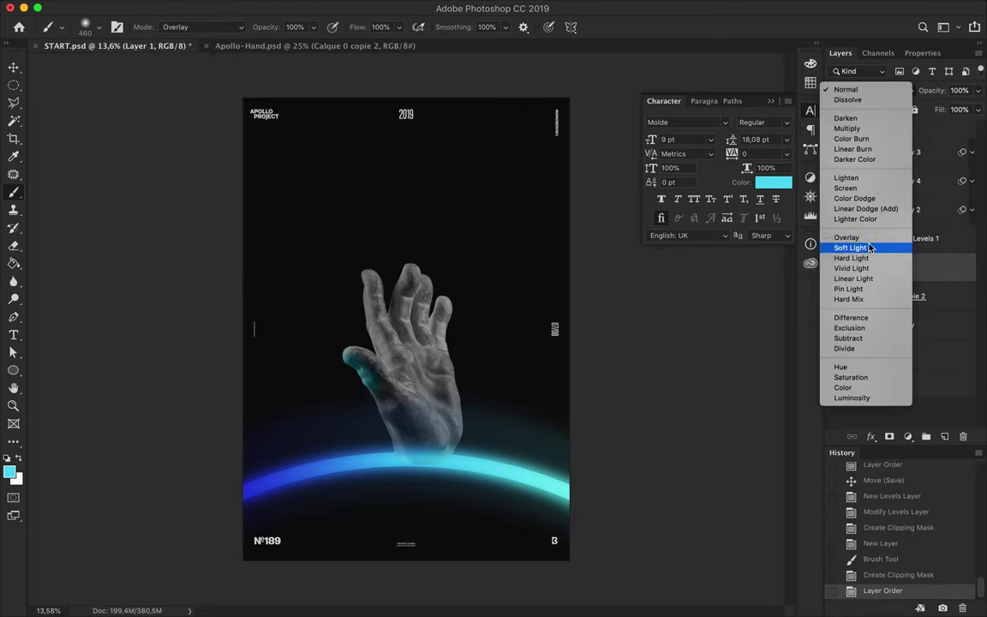
click(857, 249)
key(ctrl+z)
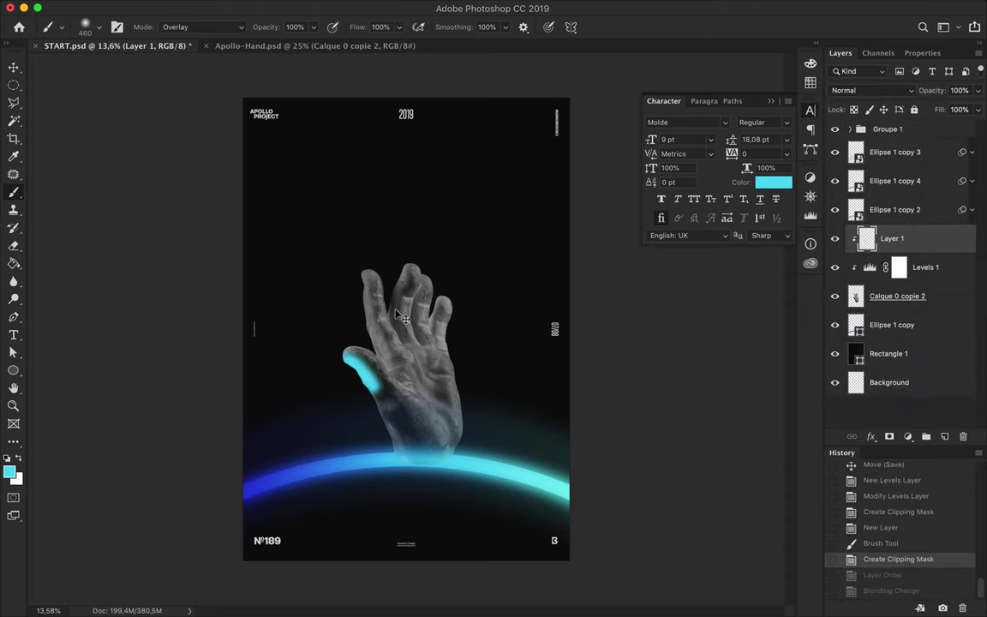
key(ctrl+shift+z)
key(ctrl+shift+z)
Paint cyan along the thumb, palm and finger edges, switching to a smaller brush.
key(ctrl+plus)
scroll(391, 363, up, 3)
drag(287, 402, 402, 561)
drag(478, 546, 403, 518)
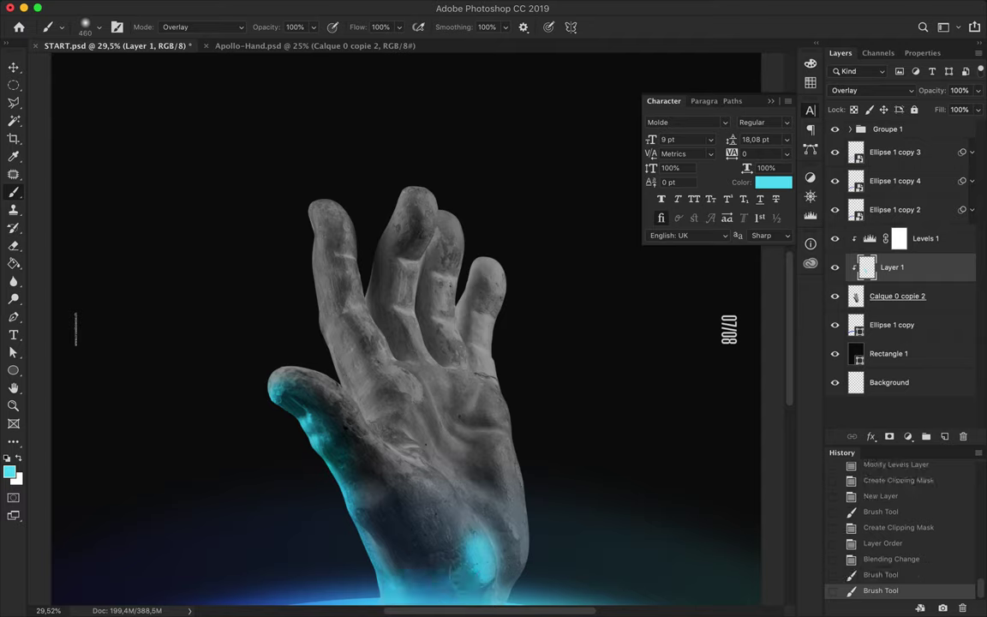
drag(312, 231, 324, 339)
click(100, 27)
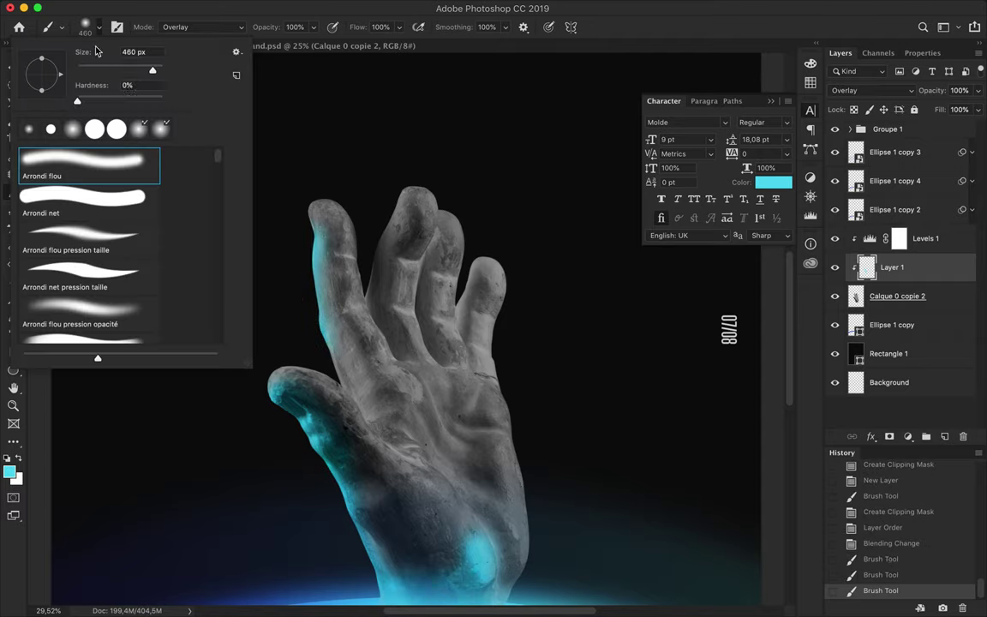
key(Return)
drag(287, 215, 292, 257)
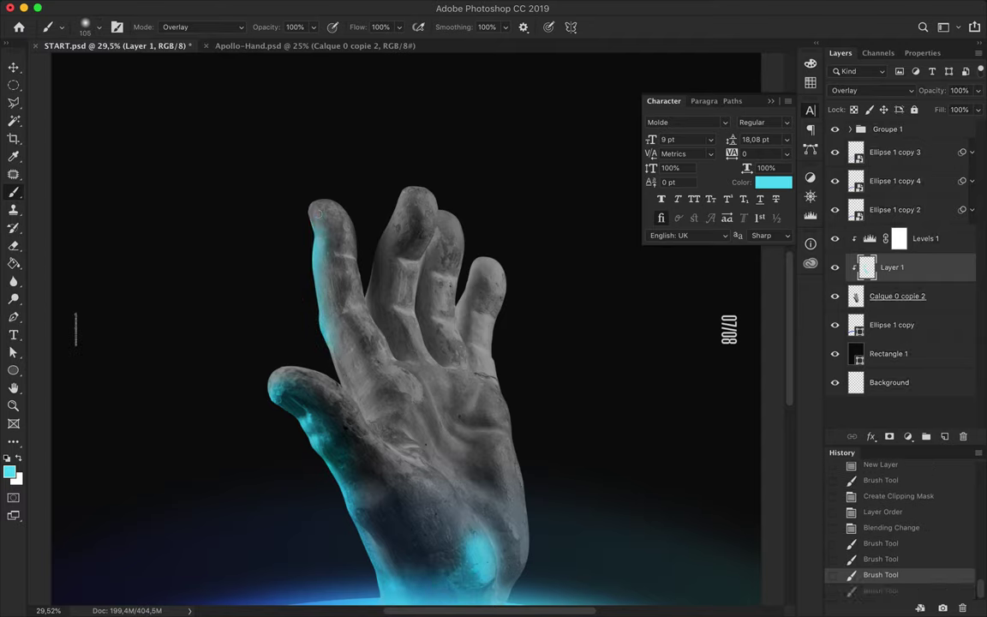
drag(372, 268, 370, 296)
Undo those strokes and repaint cyan glow on the palm, a finger edge and the middle fingertip.
key(ctrl+z)
key(ctrl+z)
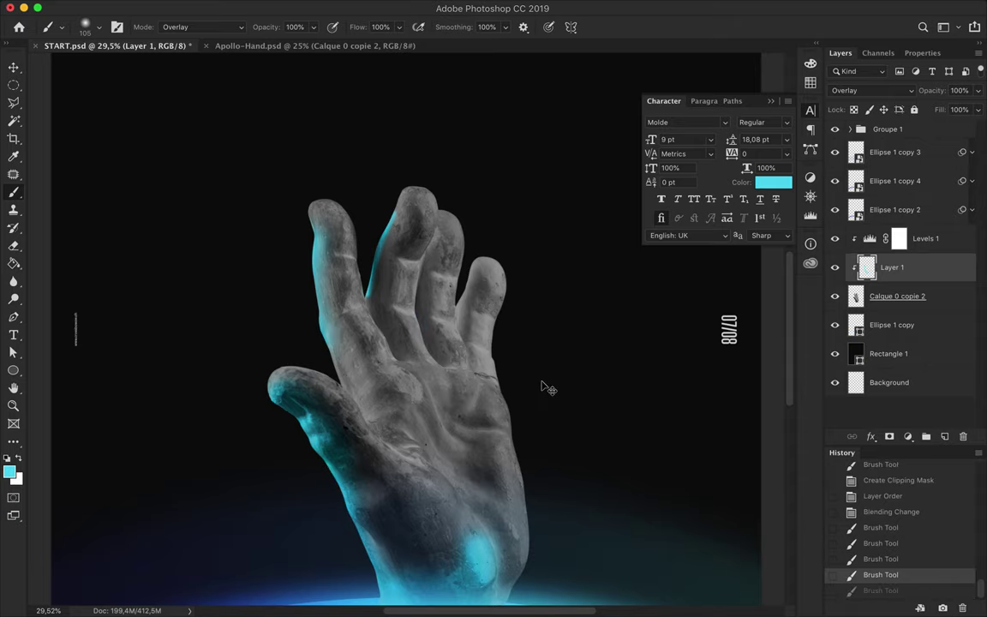
key(ctrl+z)
key(ctrl+z)
scroll(540, 381, down, 2)
click(100, 28)
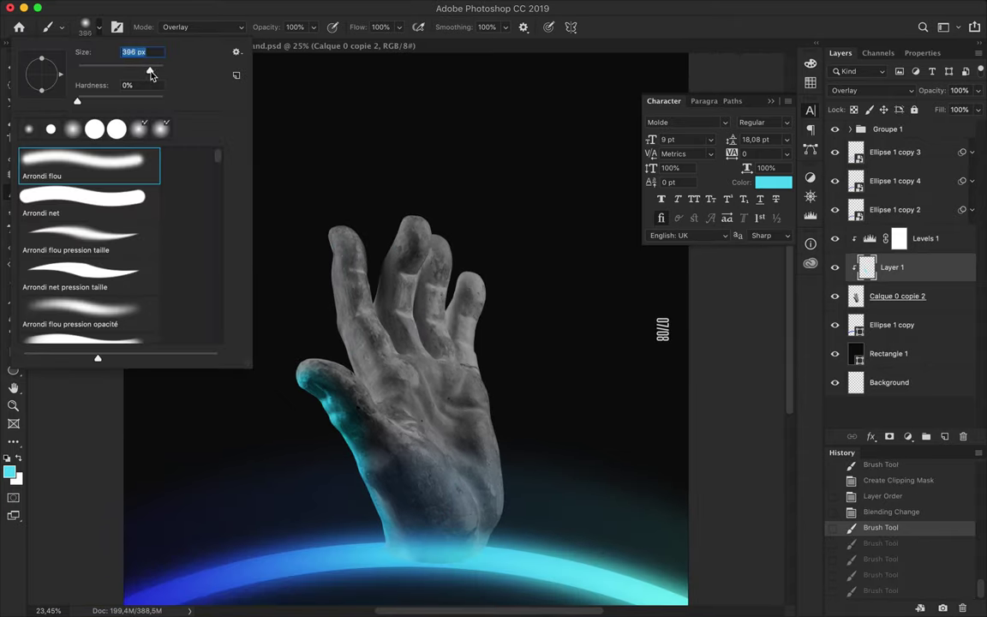
key(Return)
drag(508, 477, 445, 403)
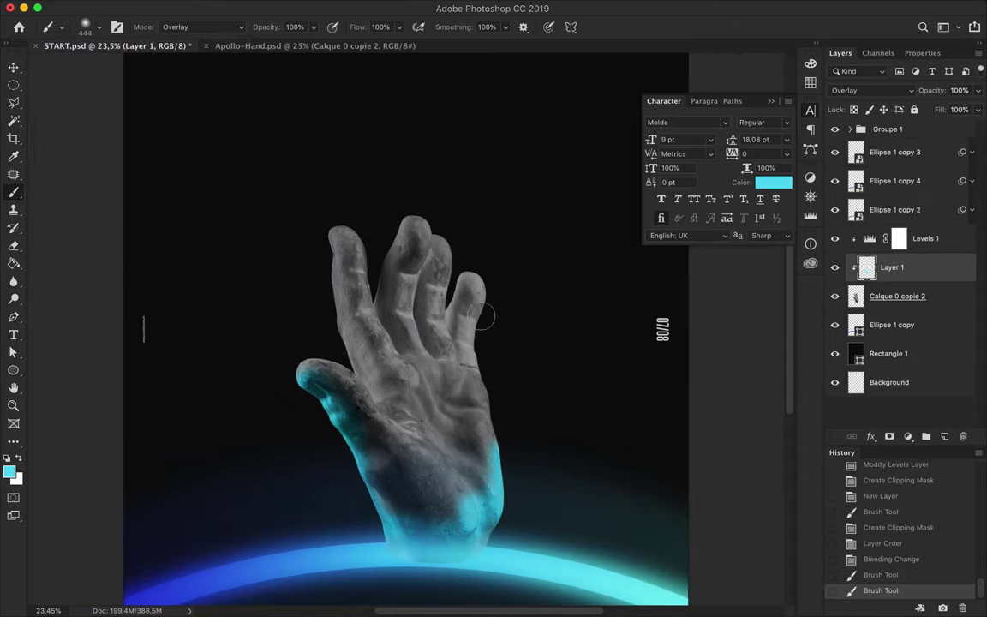
drag(469, 291, 482, 332)
drag(415, 246, 417, 226)
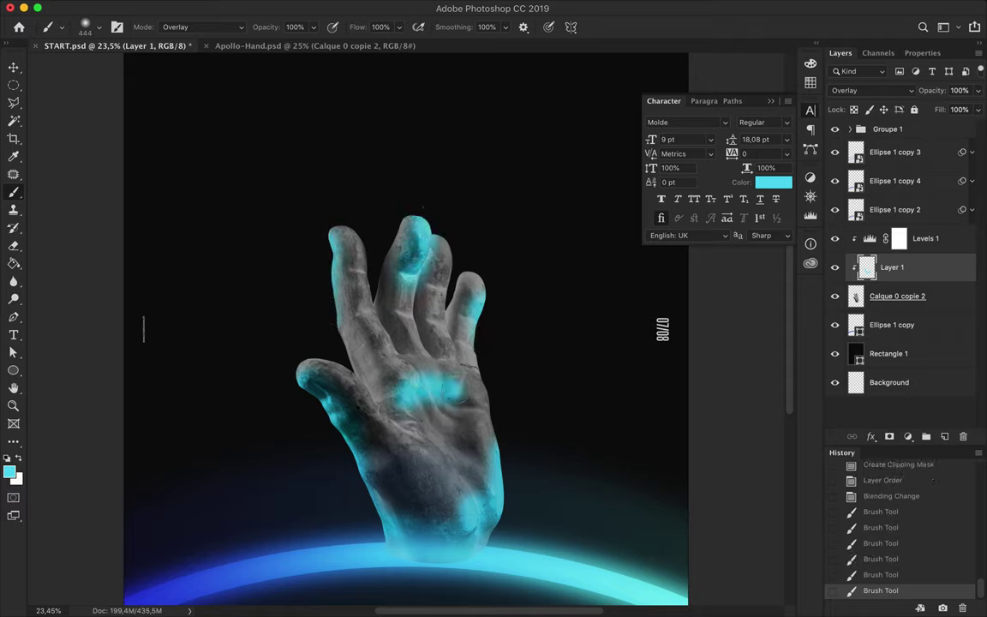
Undo the cyan strokes and delete the painting layer.
key(ctrl+z)
key(ctrl+z)
key(ctrl+z)
key(ctrl+z)
key(ctrl+z)
key(ctrl+z)
key(ctrl+z)
key(Delete)
click(907, 439)
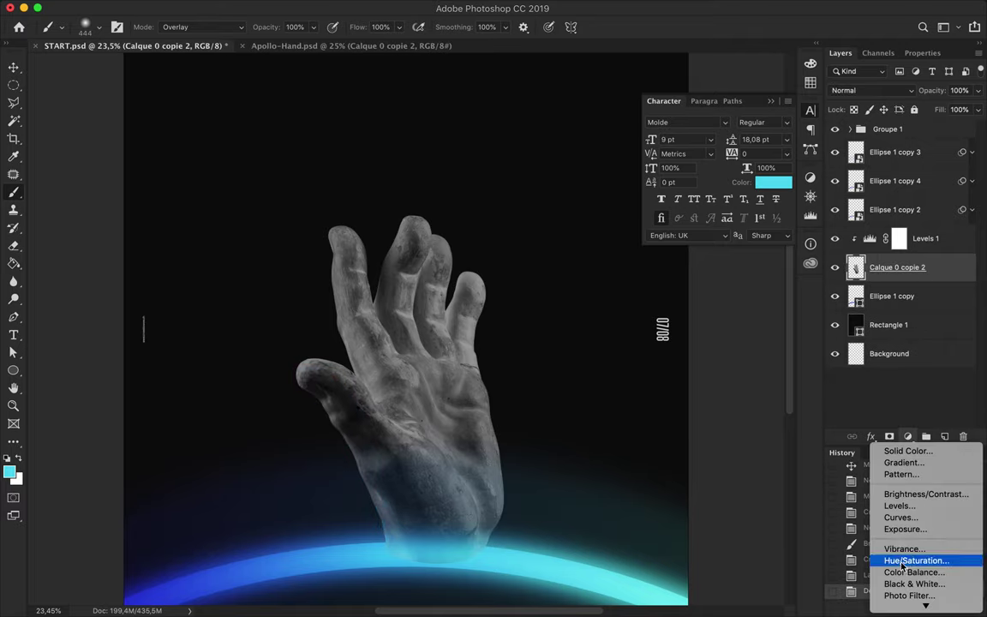
Try a Hue/Saturation adjustment with hue +9, then remove it.
click(910, 560)
drag(901, 143, 907, 144)
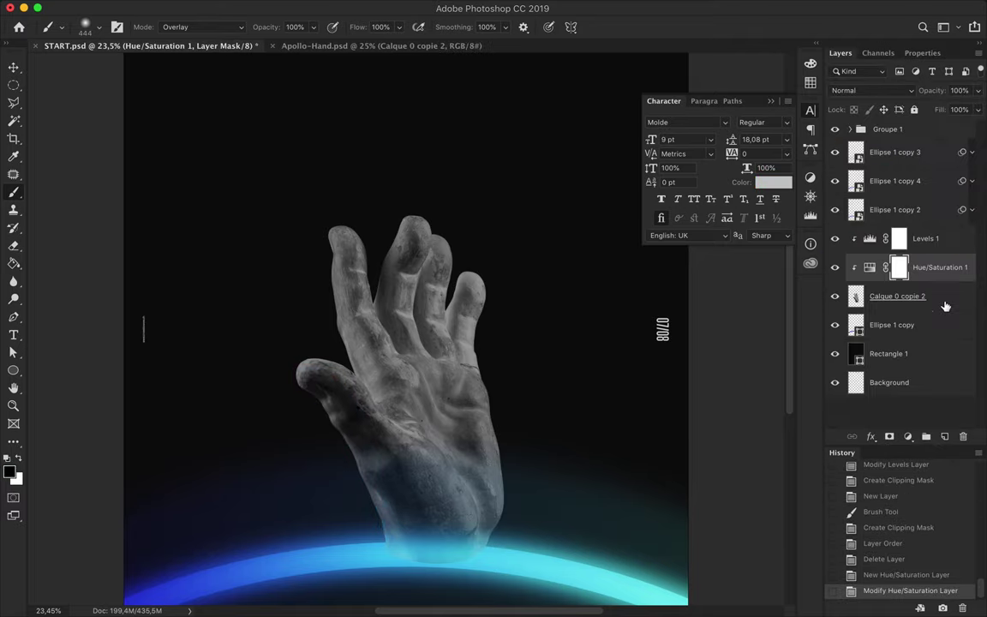
key(ctrl+z)
key(ctrl+z)
Apply Selective Color to the Whites: Cyan +73, Magenta −100, Yellow −100.
click(226, 7)
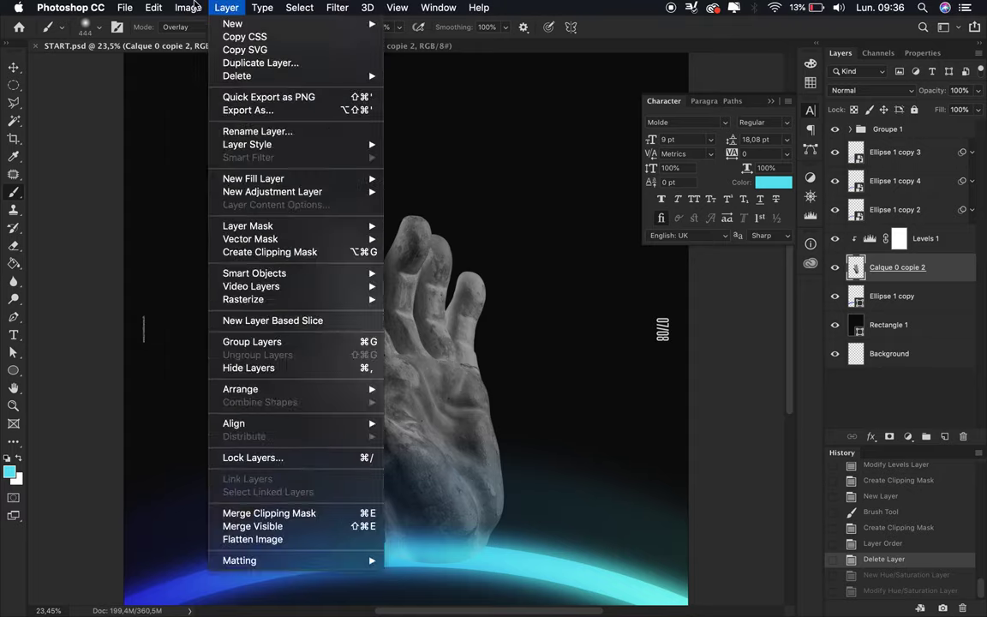
click(372, 256)
click(801, 103)
click(788, 176)
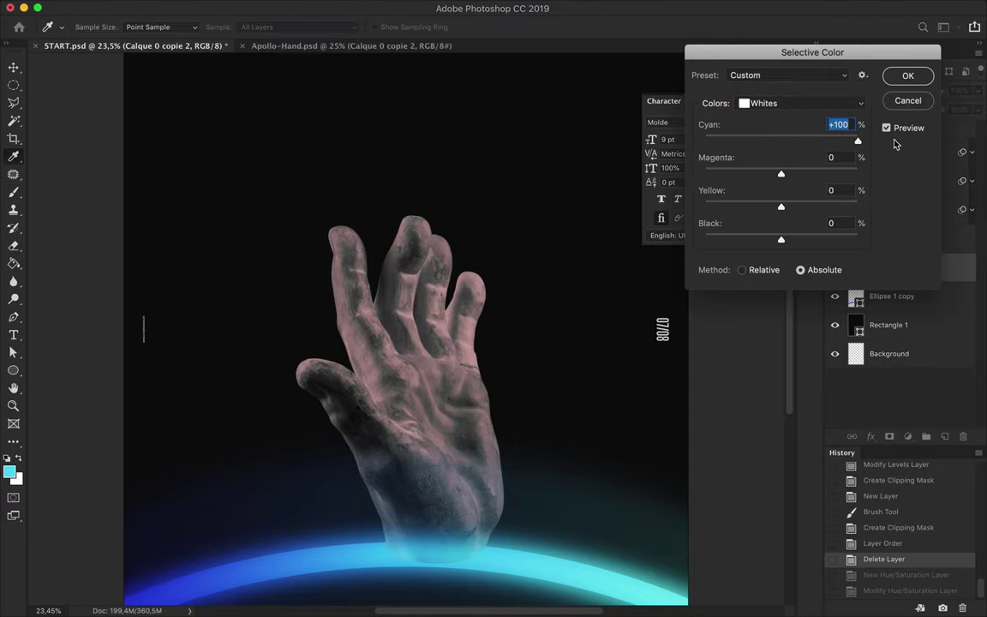
drag(894, 144, 845, 144)
drag(779, 175, 704, 174)
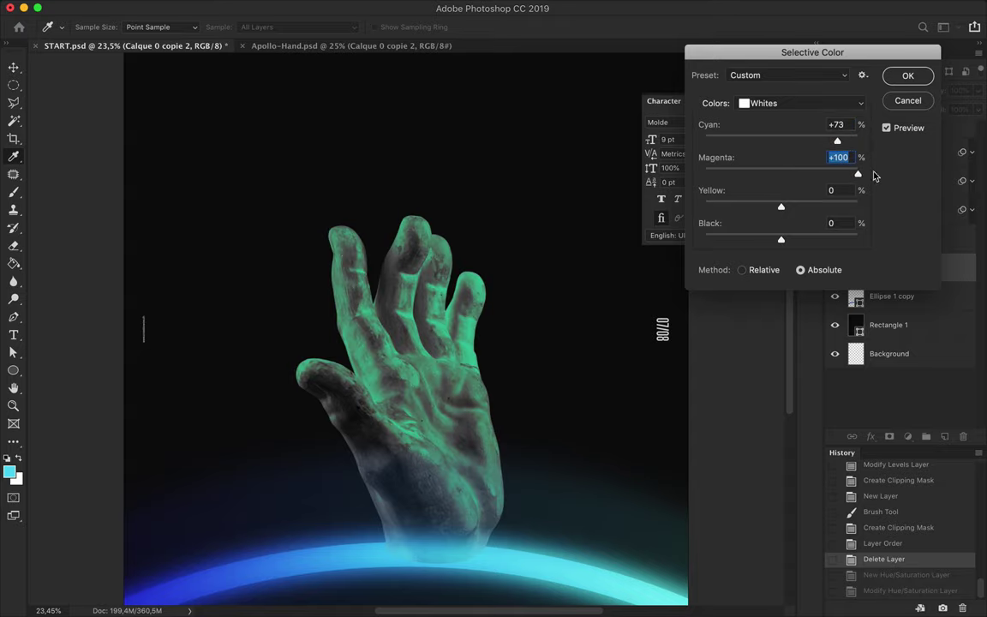
key(Tab)
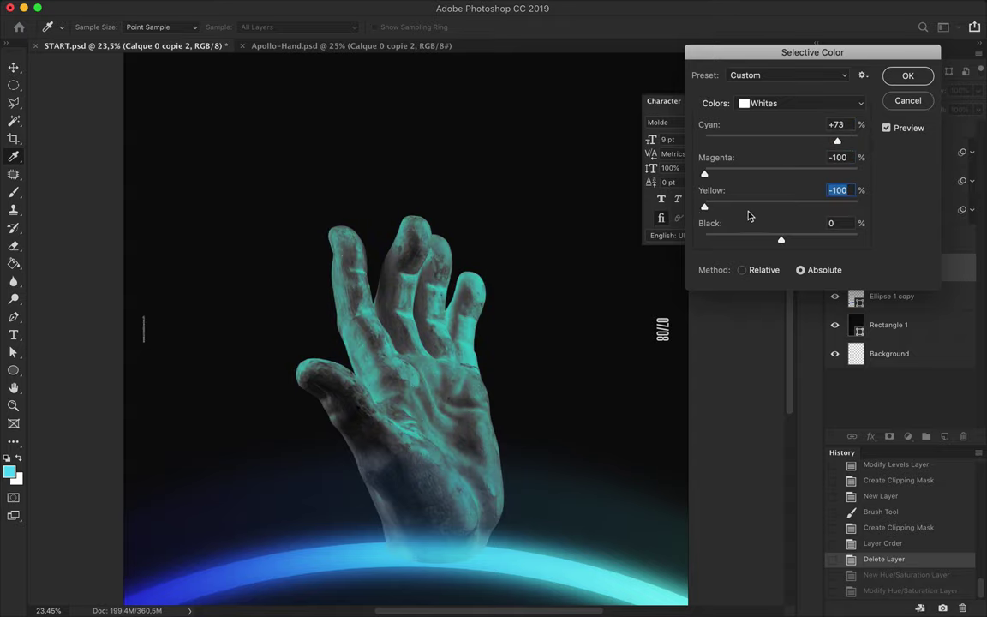
click(905, 76)
click(908, 436)
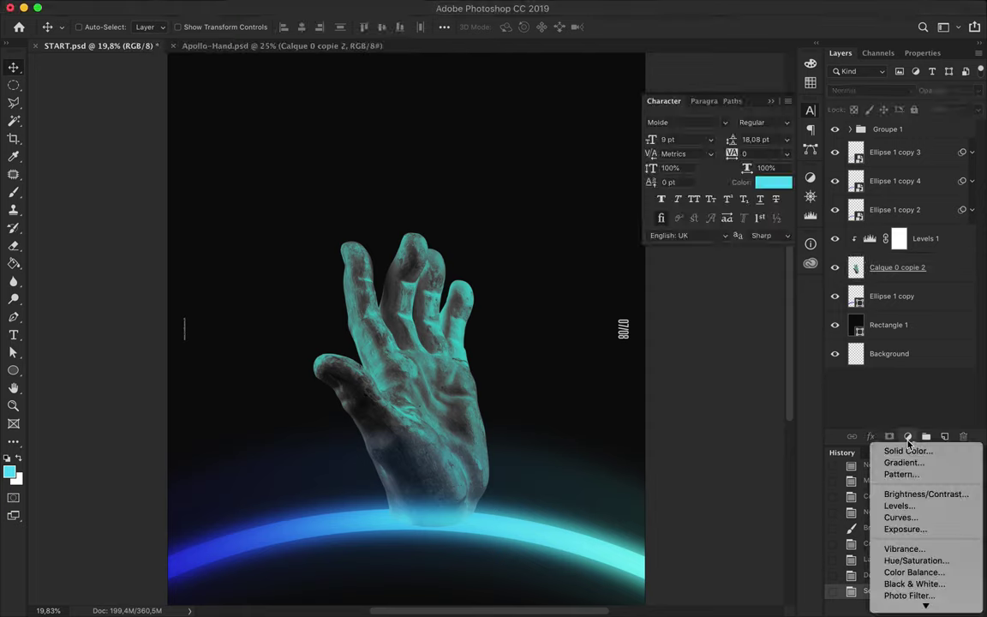
Add an Exposure adjustment to the hand: Exposure +0.14, Offset −0.2000, Gamma 1.42.
click(910, 529)
click(913, 94)
mouse_move(900, 128)
mouse_down()
mouse_move(909, 128)
mouse_move(899, 257)
mouse_up()
click(842, 53)
click(922, 53)
drag(905, 128, 910, 129)
drag(906, 130, 874, 154)
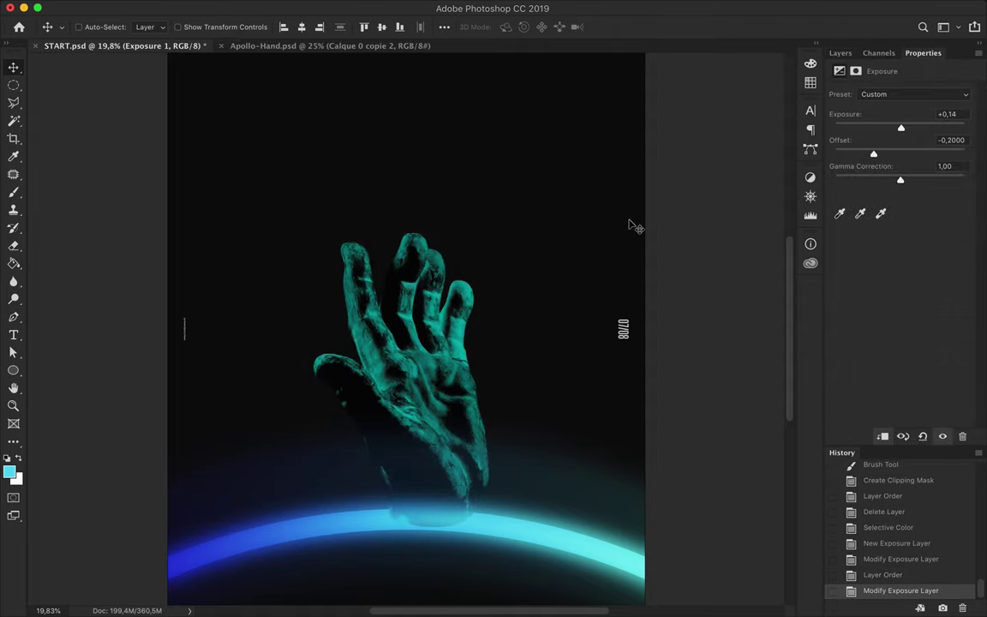
key(ctrl+0)
scroll(654, 280, down, 2)
drag(901, 180, 884, 180)
scroll(489, 344, up, 1)
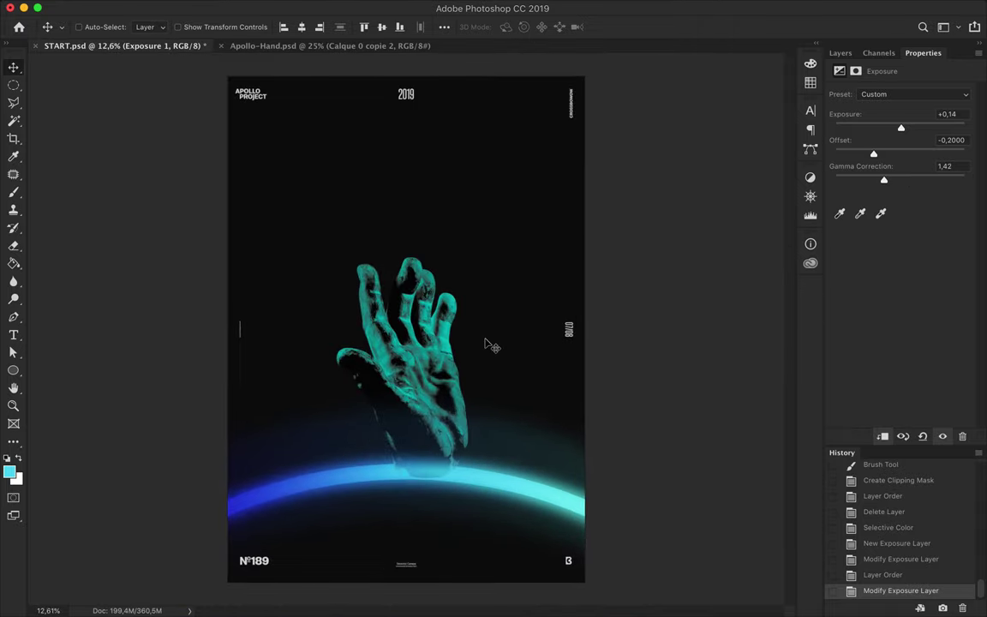
scroll(489, 344, up, 2)
Move the Ellipse 1 copy layer above Levels 1.
click(839, 53)
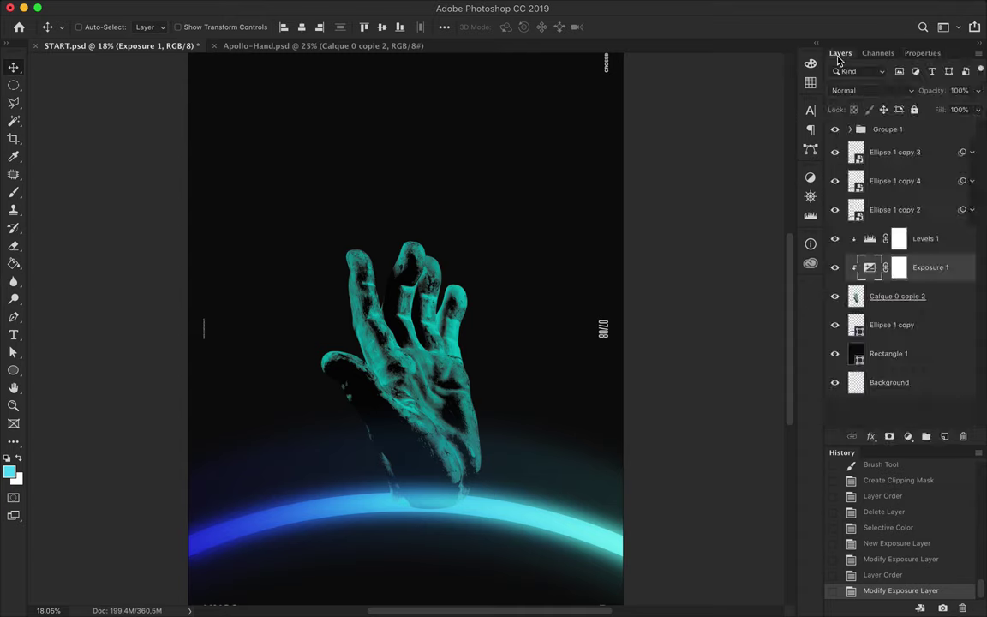
shift+click(926, 238)
drag(926, 266, 919, 338)
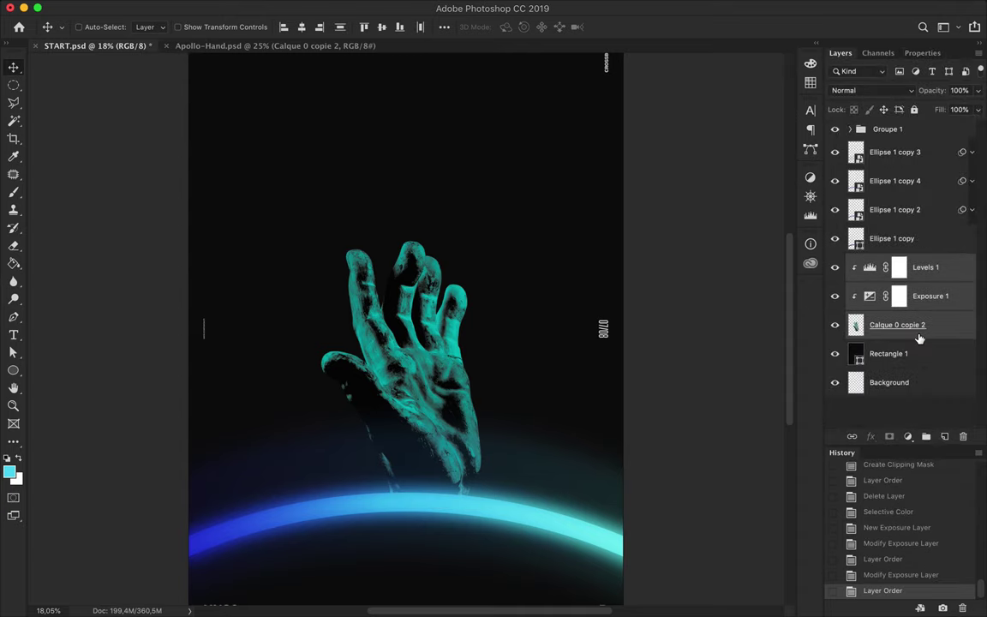
scroll(641, 228, down, 1)
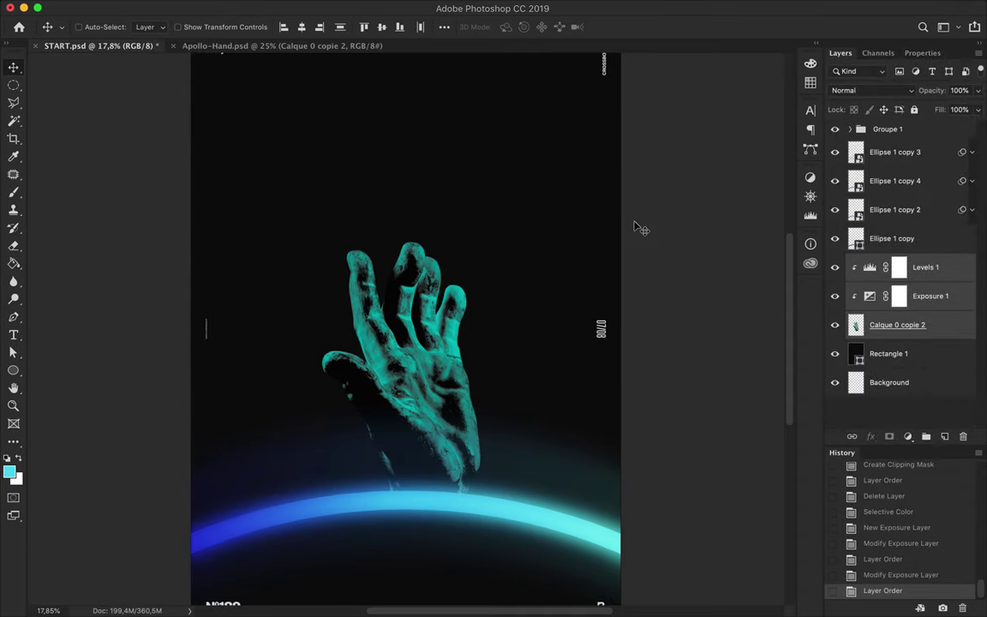
scroll(641, 228, down, 1)
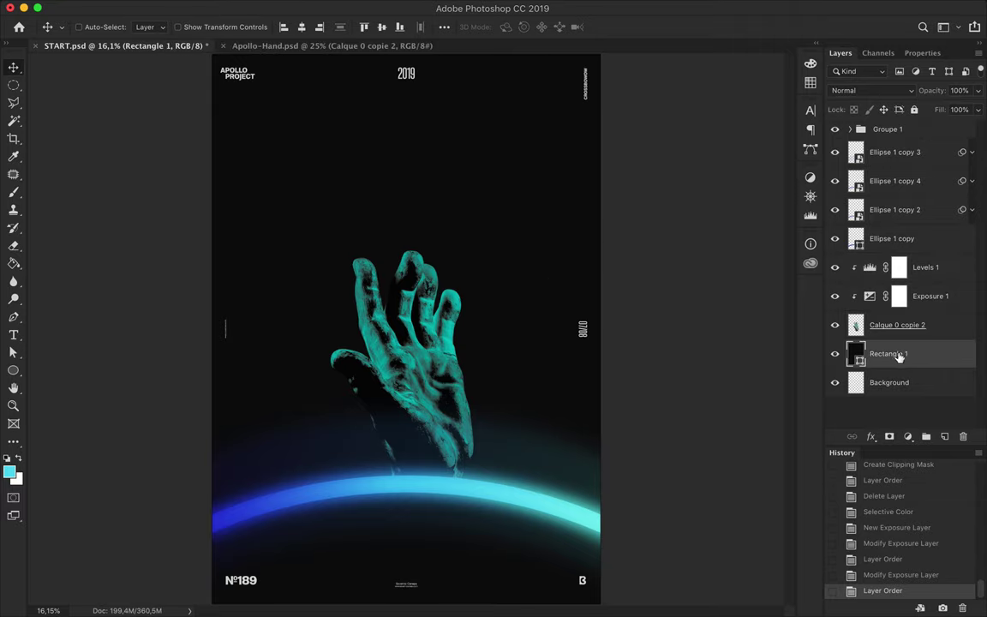
Alt-drag Rectangle 1 into a copy and render Clouds on it as a smart filter.
alt+drag(870, 364, 870, 338)
click(339, 6)
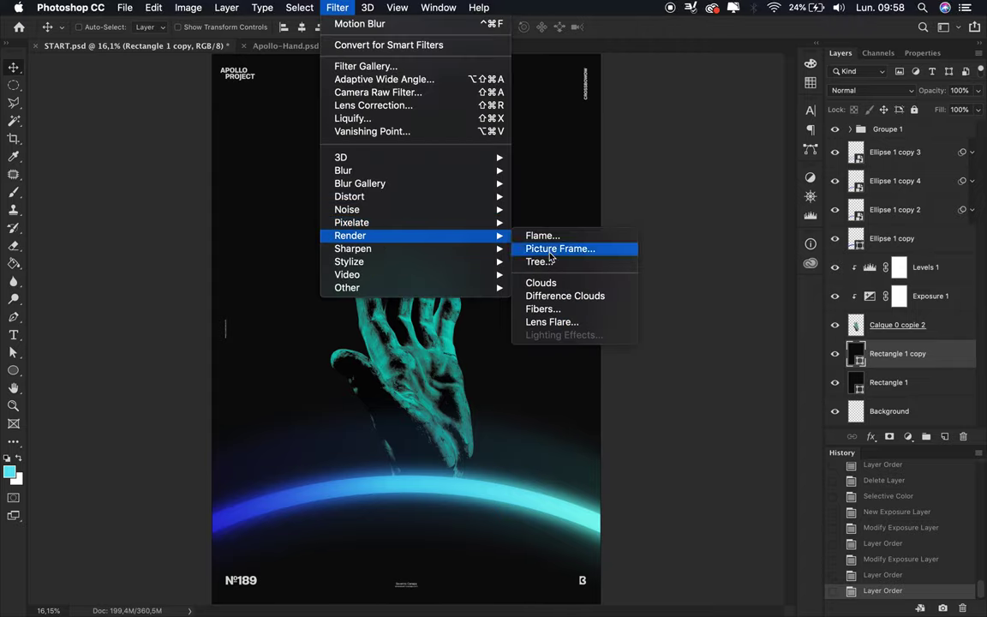
click(579, 247)
click(587, 215)
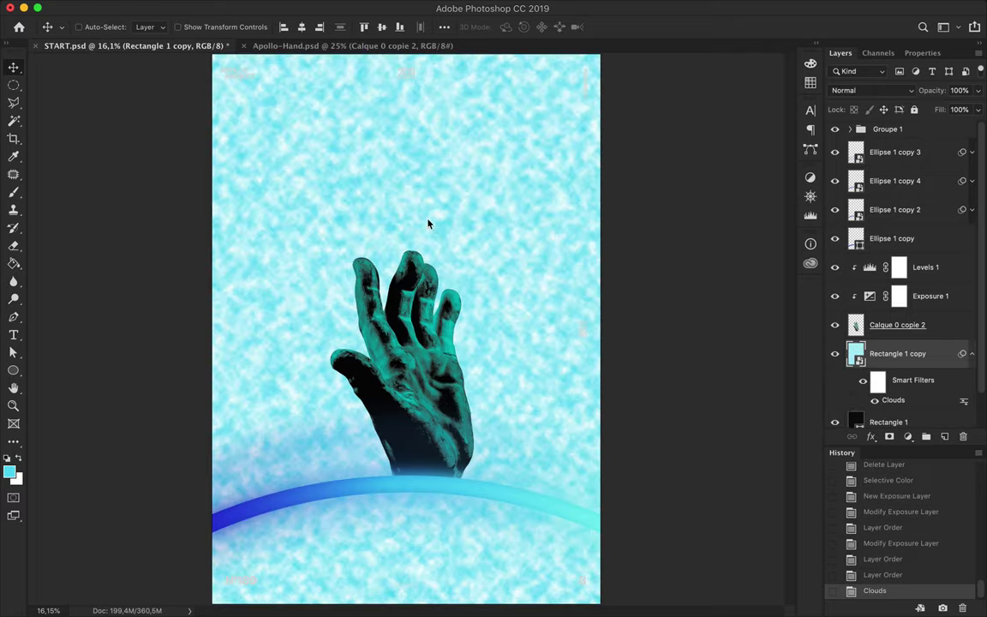
Rasterize the cloud-filled Rectangle 1 copy layer.
key(b)
click(91, 26)
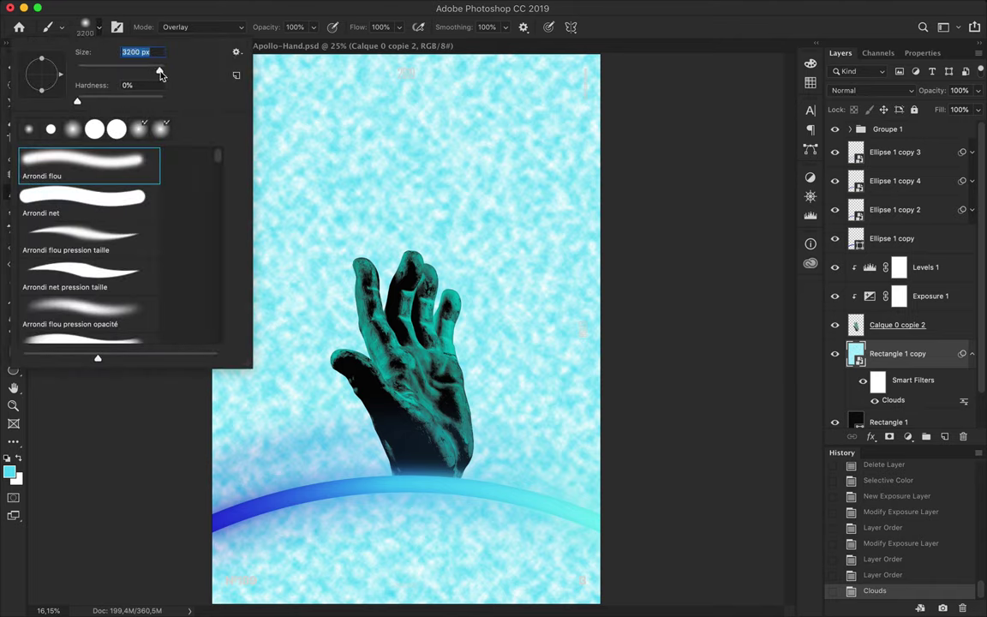
click(287, 134)
key(Return)
key(w)
Erase clouds from the top and around the hand with a large soft Eraser, keeping the bottom haze.
key(e)
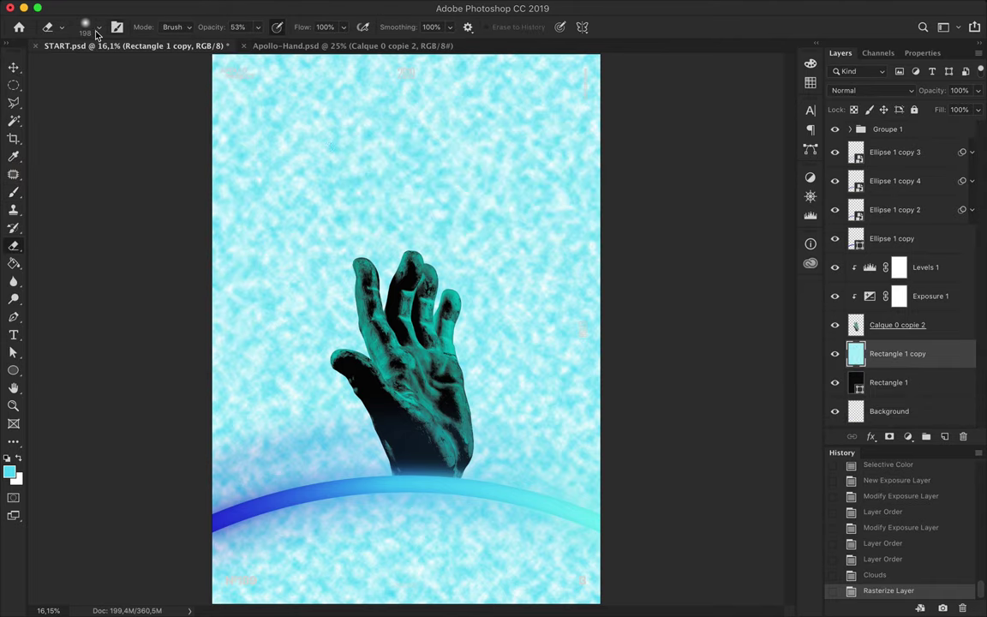
click(88, 30)
drag(592, 150, 214, 162)
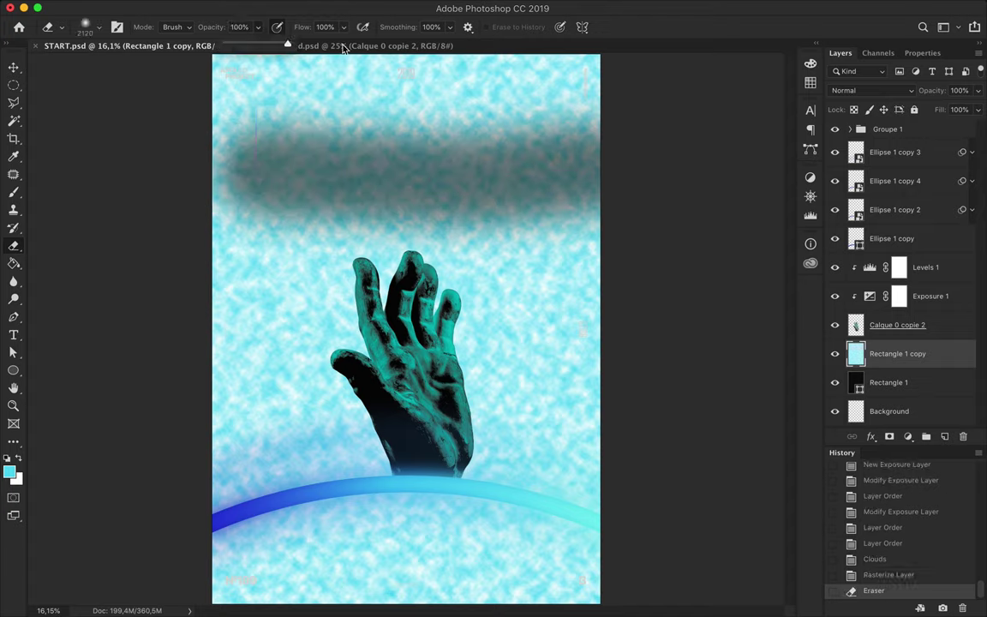
mouse_move(384, 71)
mouse_down()
mouse_move(532, 86)
mouse_move(214, 128)
mouse_move(445, 146)
mouse_move(549, 188)
mouse_up()
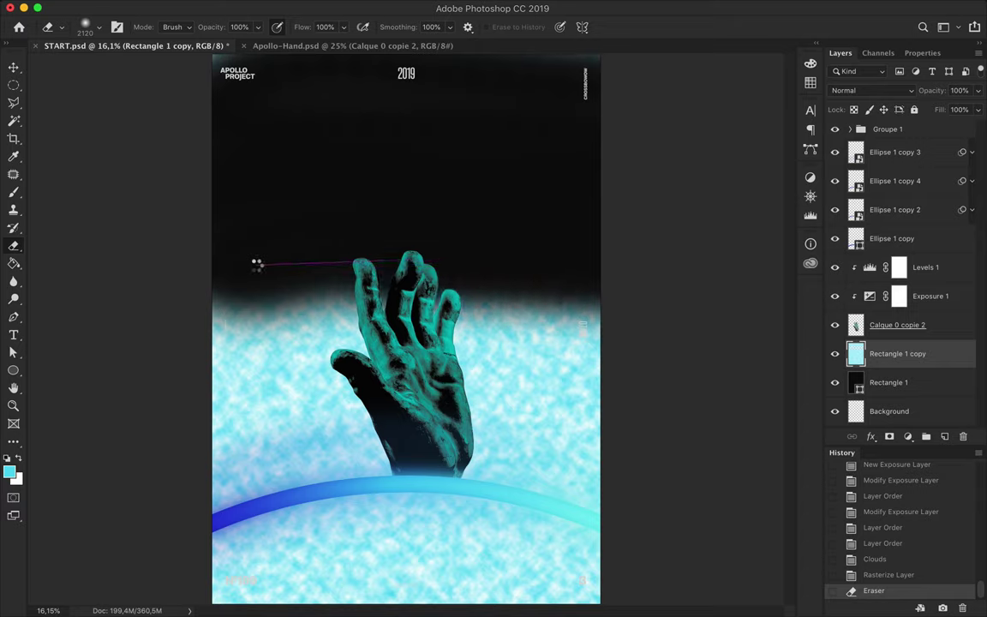
drag(205, 96, 640, 66)
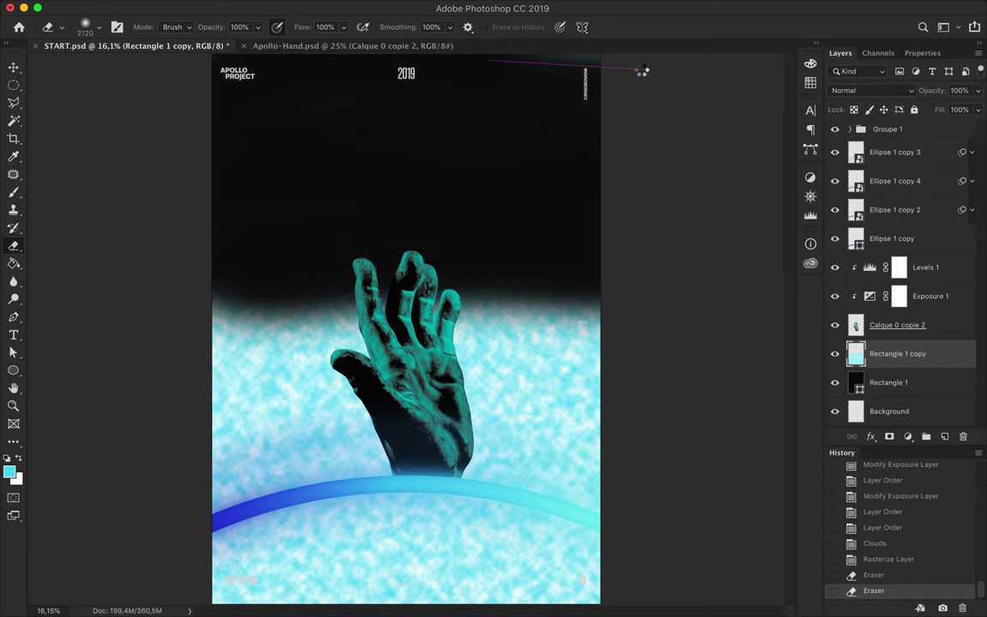
drag(225, 324, 630, 319)
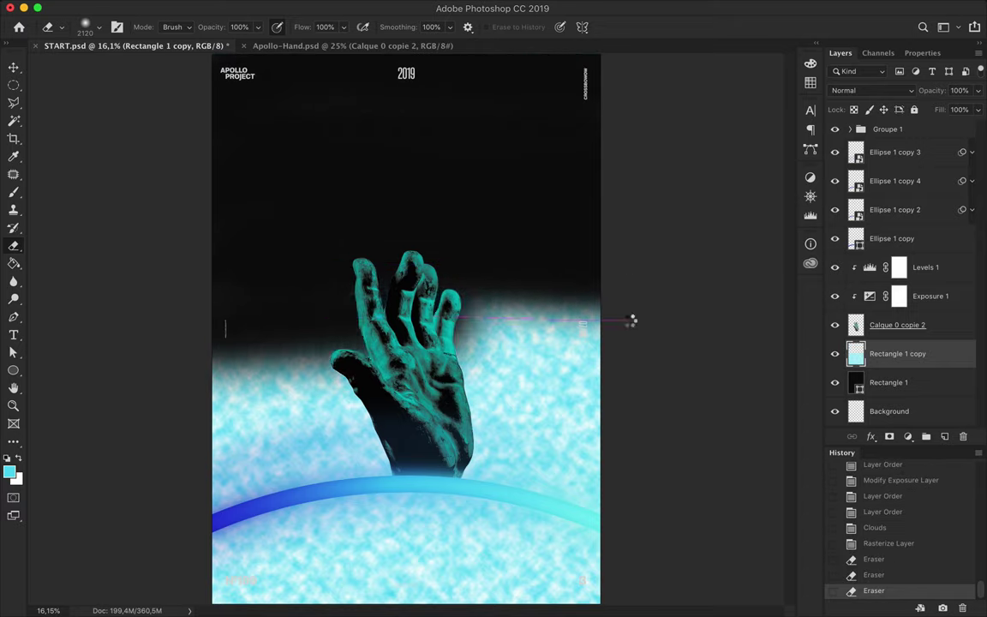
drag(360, 377, 204, 346)
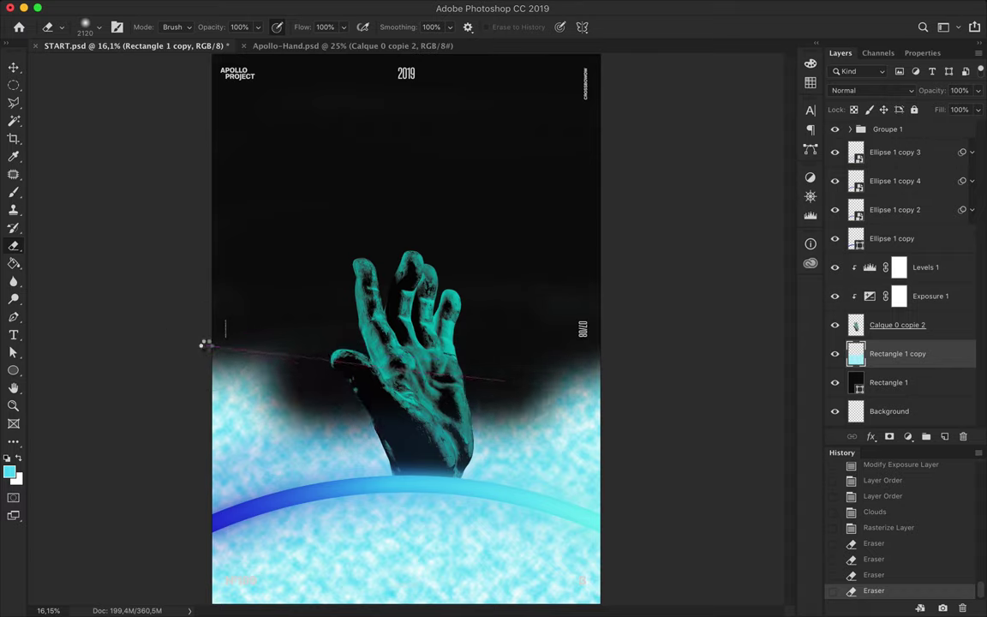
drag(278, 371, 611, 311)
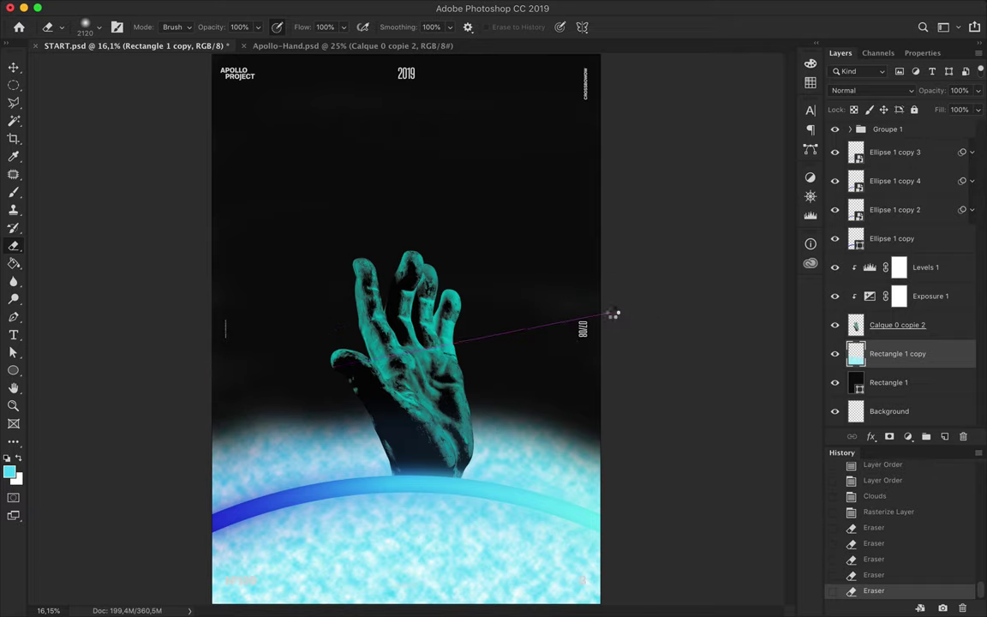
click(336, 7)
mouse_move(342, 171)
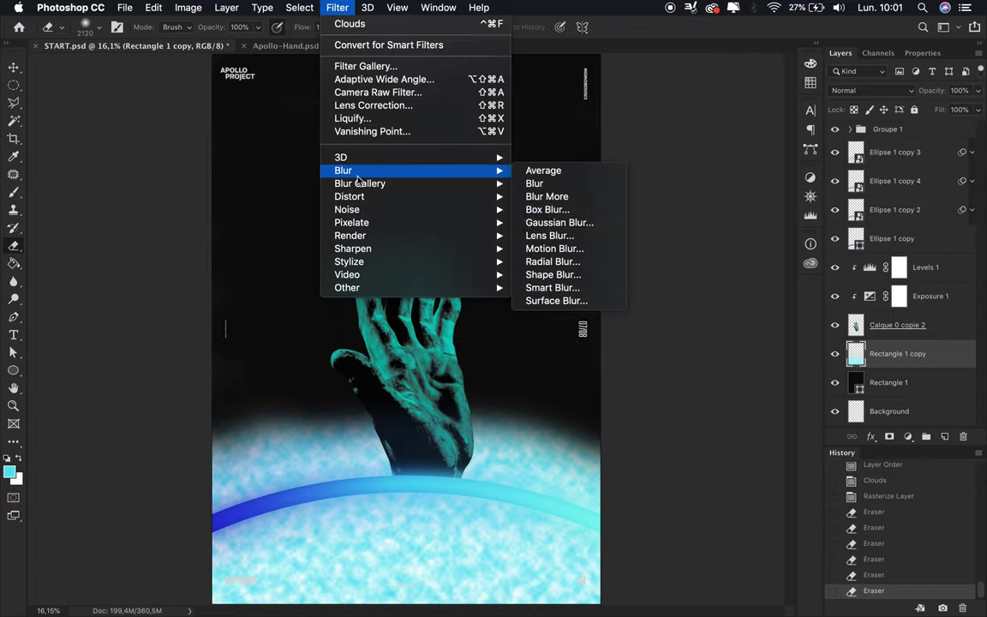
Apply a Gaussian Blur of 21,9 pixels to the clouds.
click(558, 222)
drag(710, 323, 672, 324)
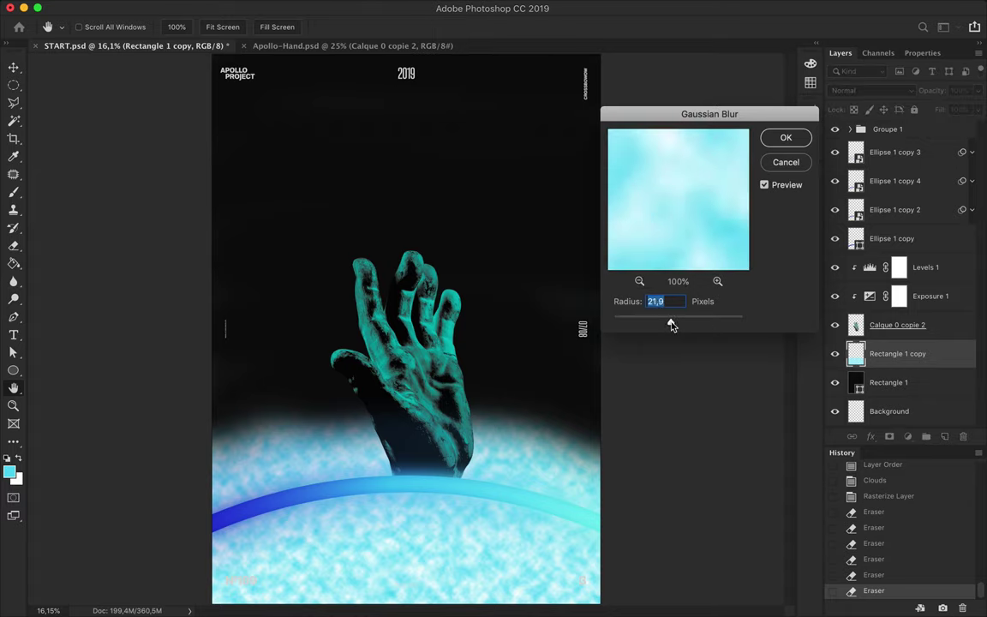
click(790, 138)
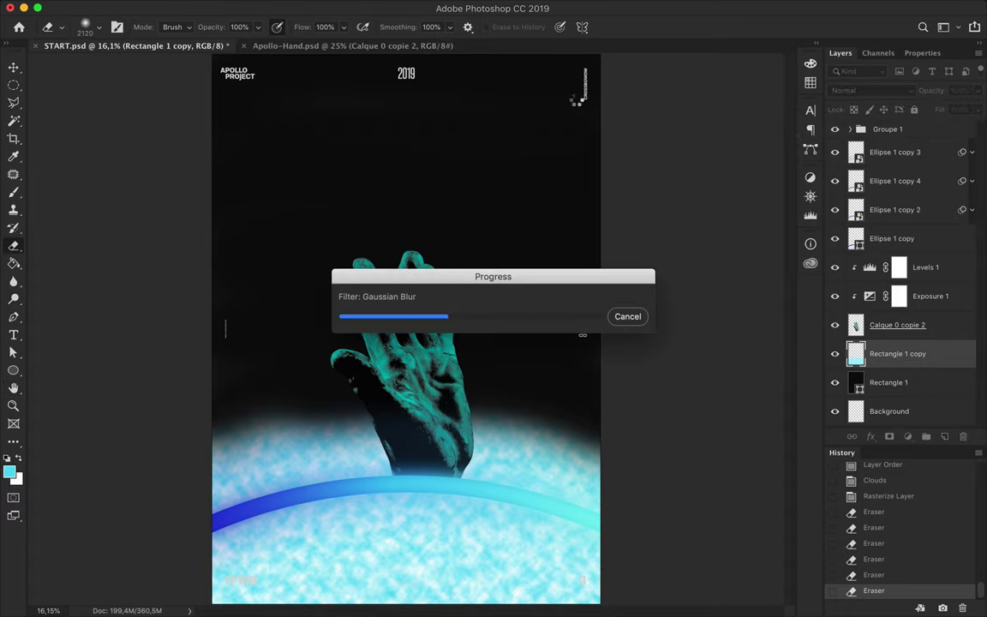
Streak the clouds with a 90° Motion Blur of 1313 pixels.
click(336, 7)
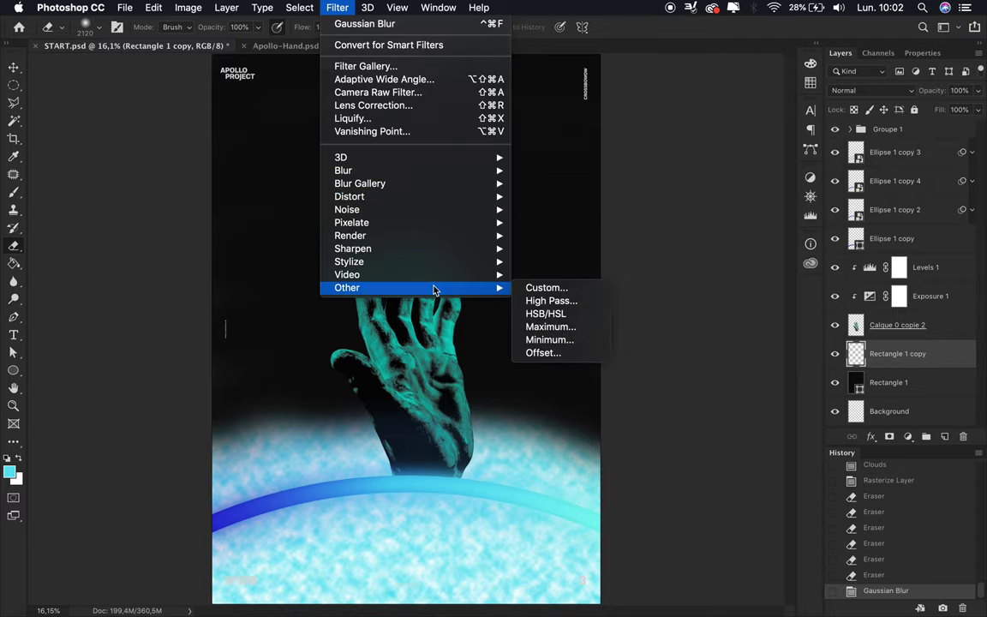
mouse_move(343, 170)
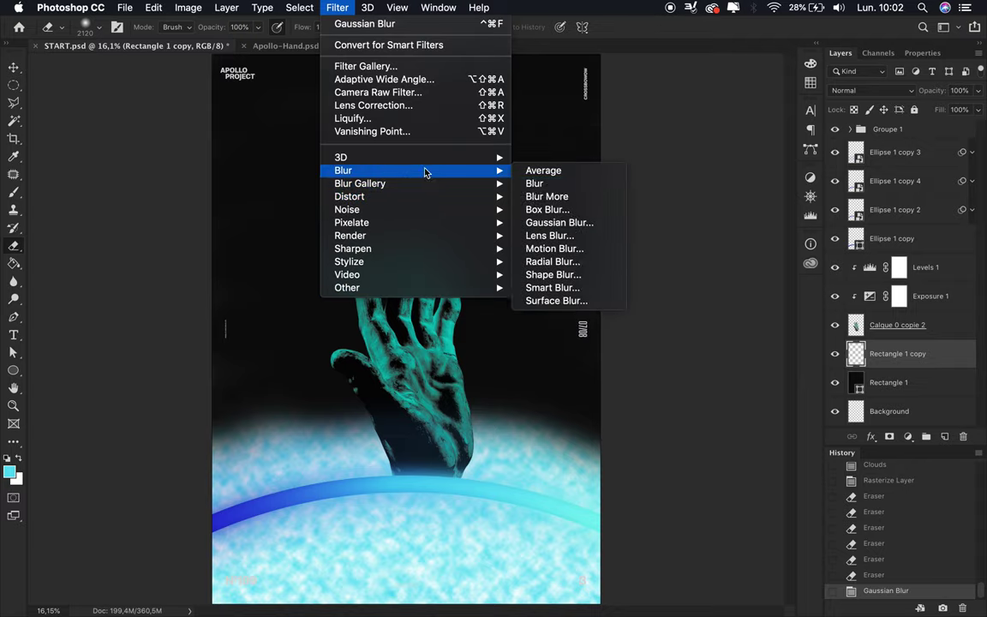
click(536, 247)
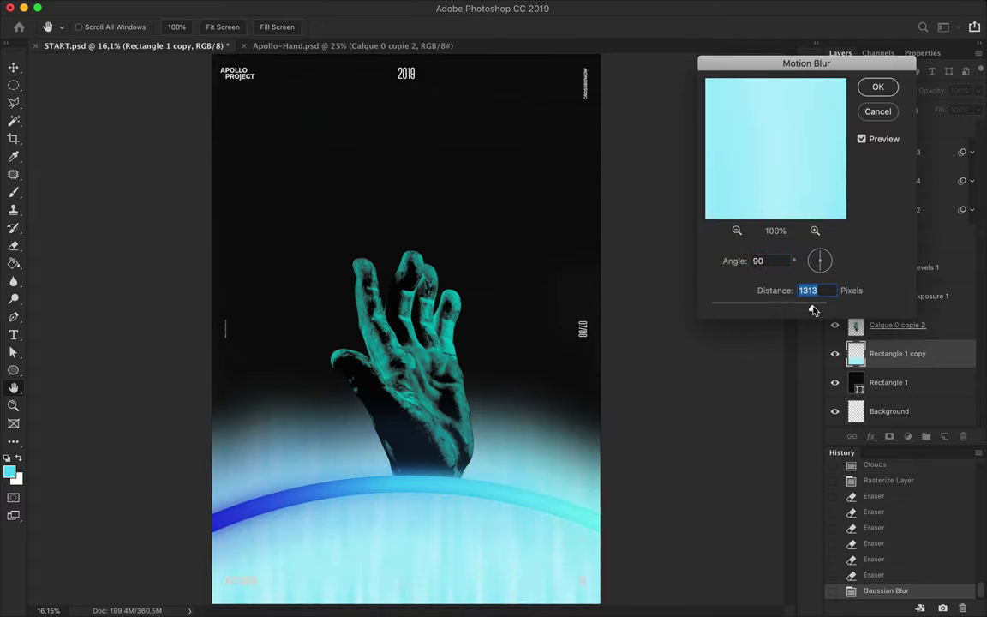
key(Return)
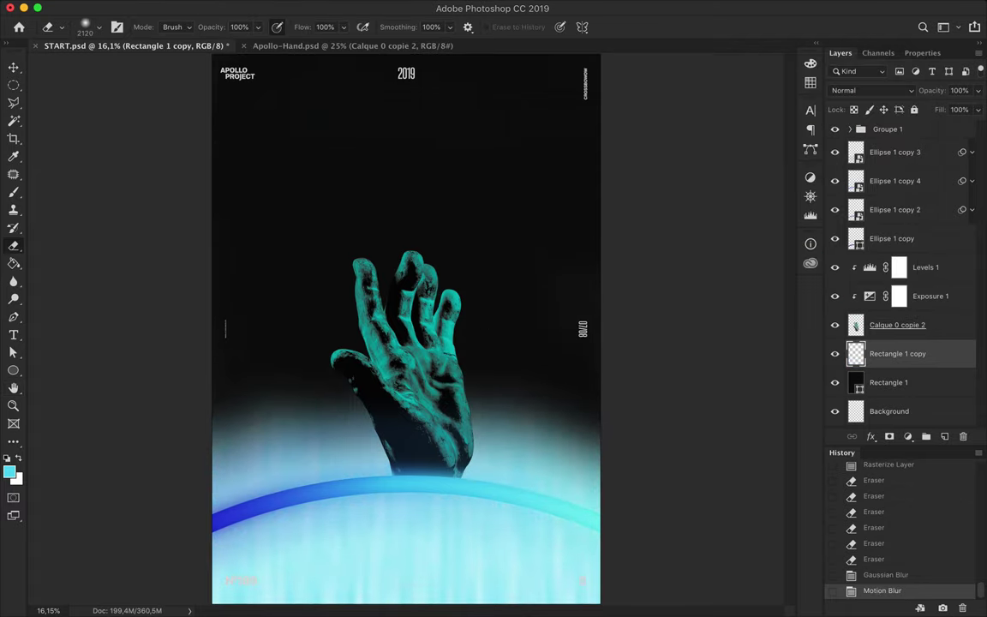
key(ctrl+t)
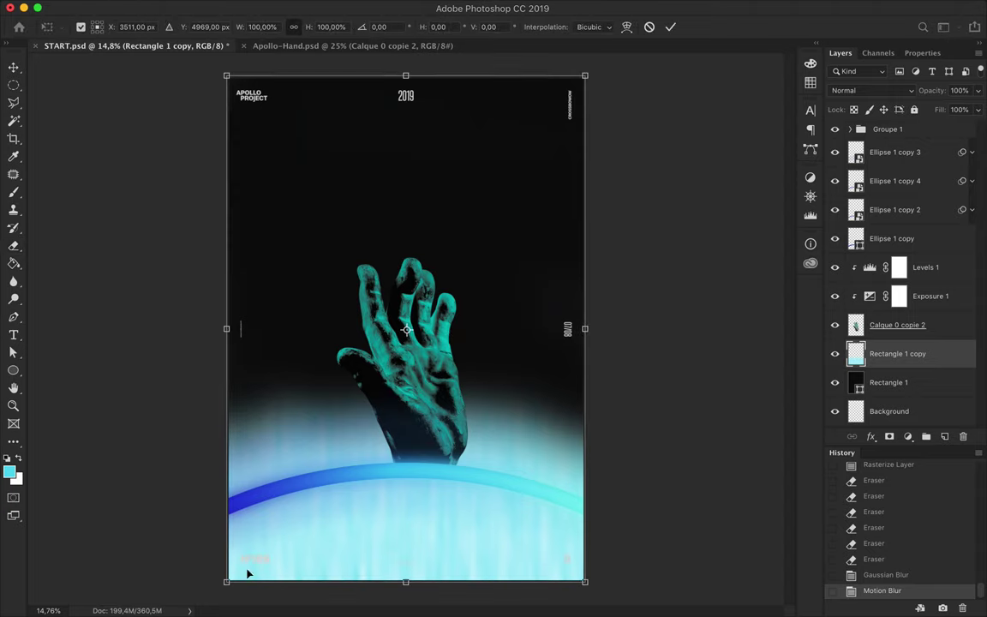
Warp the cyan streak texture into a trapezoid: top corners pinched inward, bottom corners stretched wide.
right_click(329, 528)
click(343, 507)
drag(226, 582, 176, 586)
drag(585, 582, 653, 584)
drag(227, 75, 296, 76)
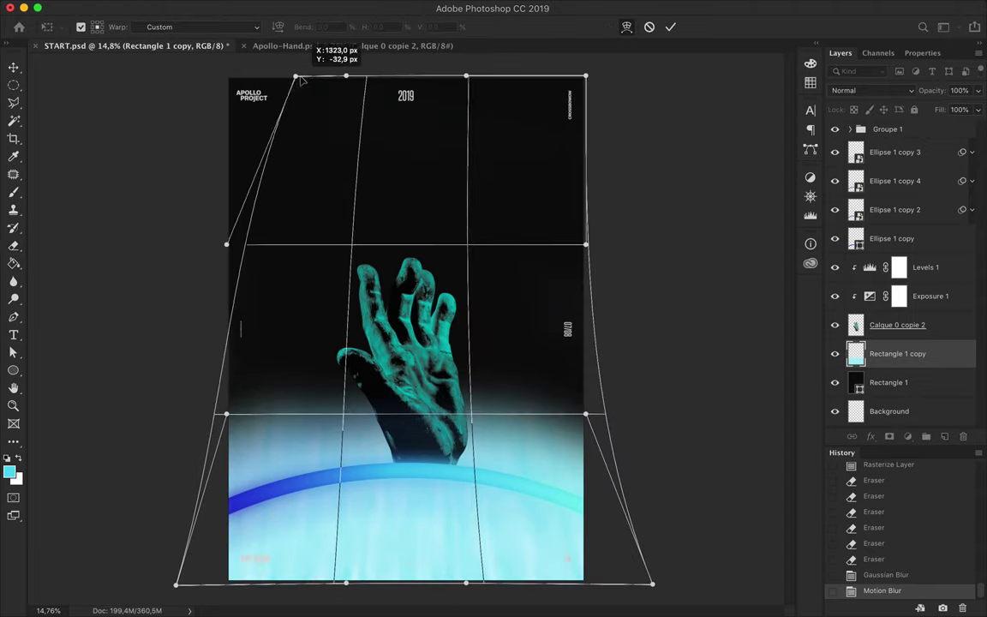
drag(585, 75, 457, 71)
drag(586, 244, 528, 255)
drag(226, 244, 286, 251)
drag(300, 75, 345, 70)
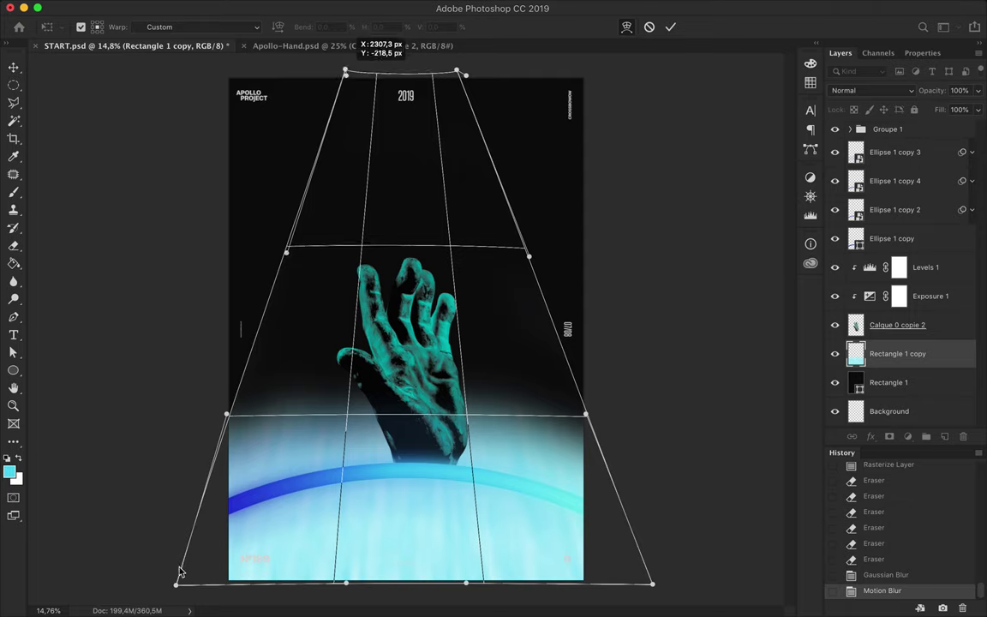
drag(176, 583, 133, 581)
drag(653, 584, 679, 586)
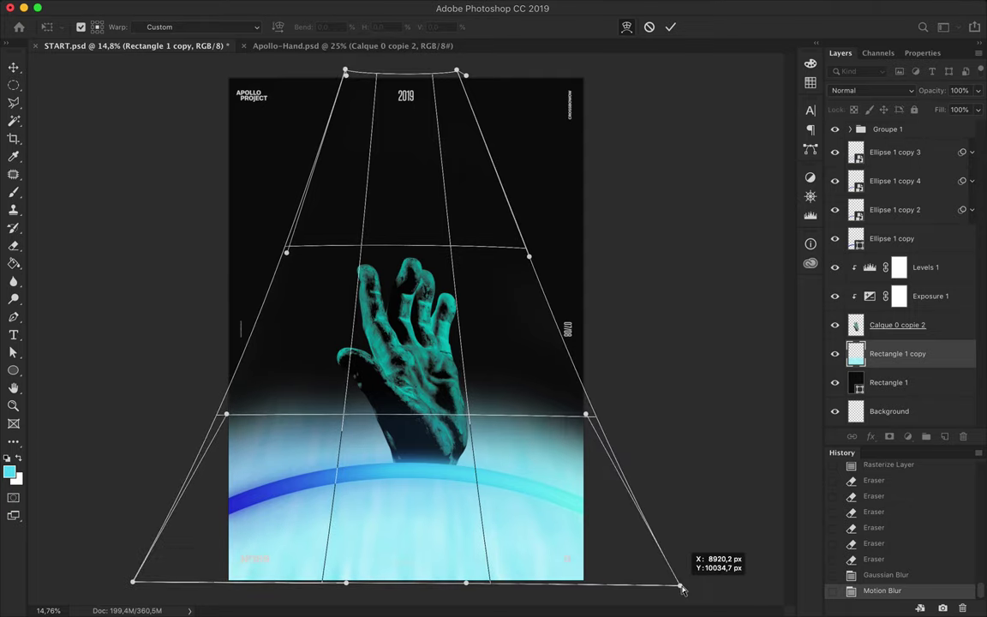
key(Return)
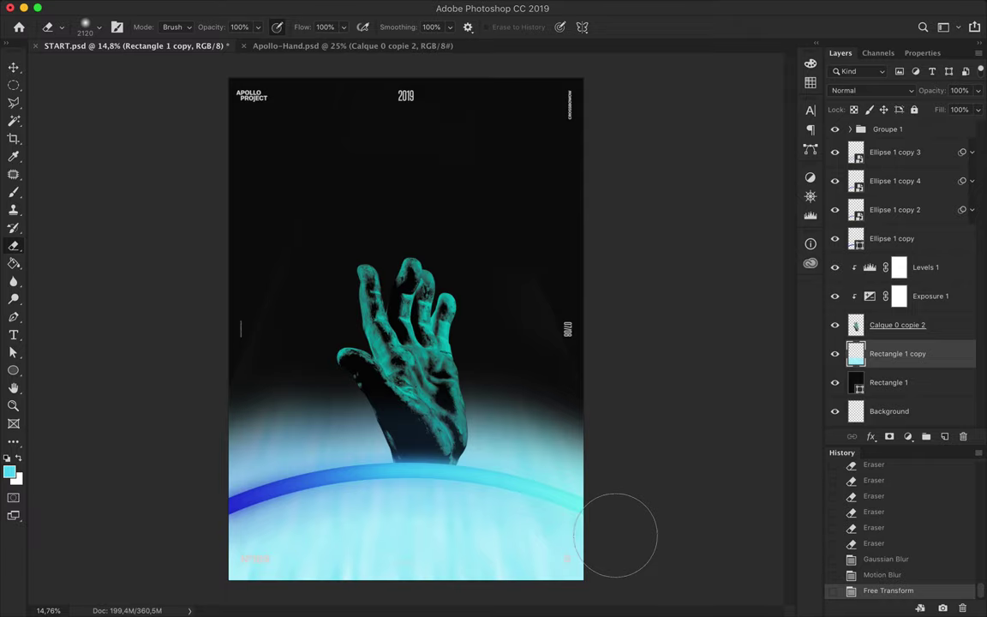
Move the streak layer to the top of the stack, trying Linear Light and clipping.
click(869, 90)
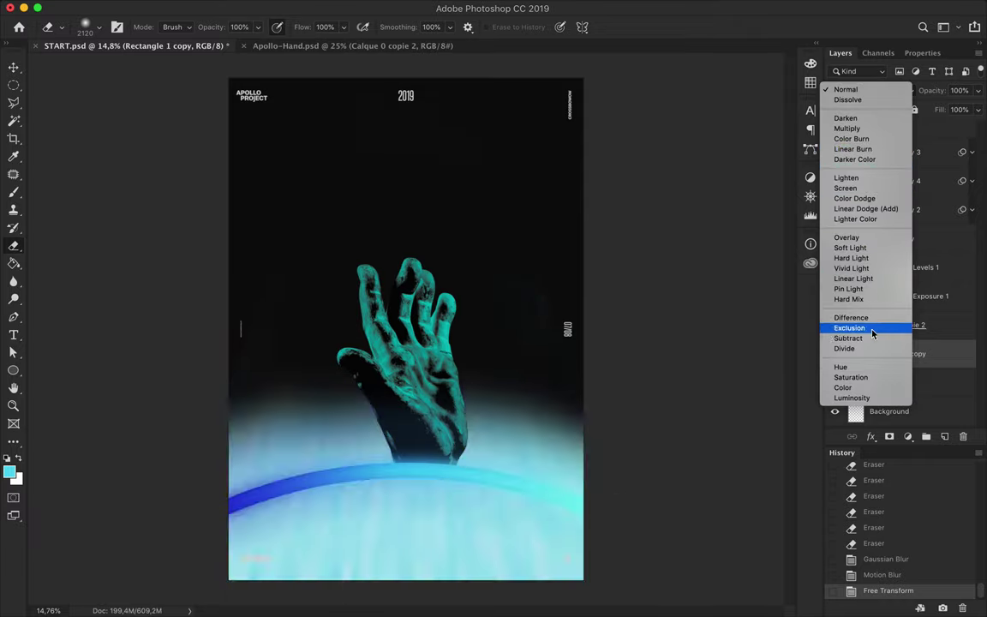
click(853, 278)
drag(899, 351, 895, 154)
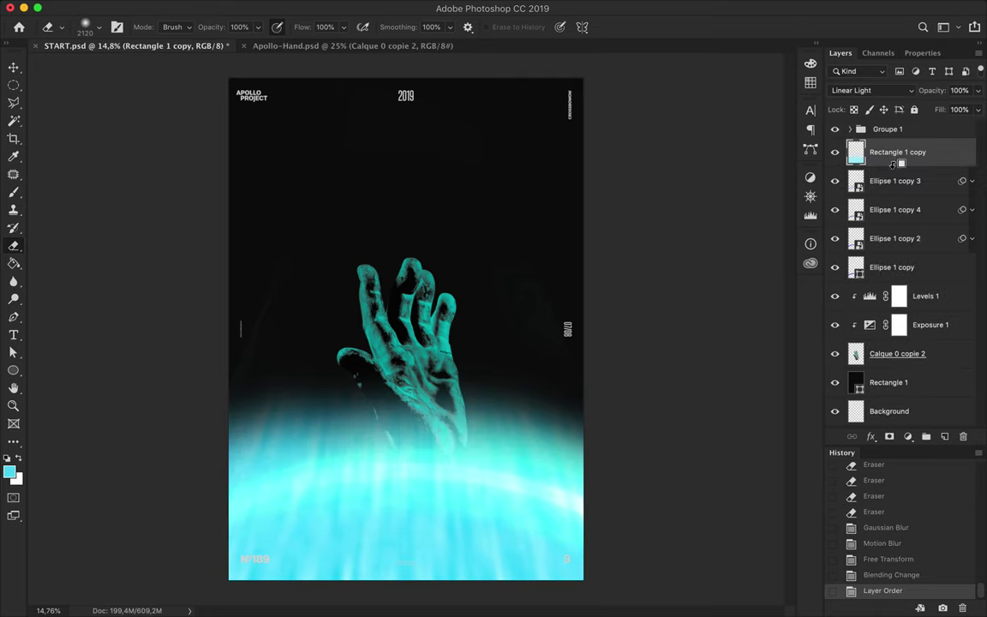
alt+click(894, 166)
click(891, 91)
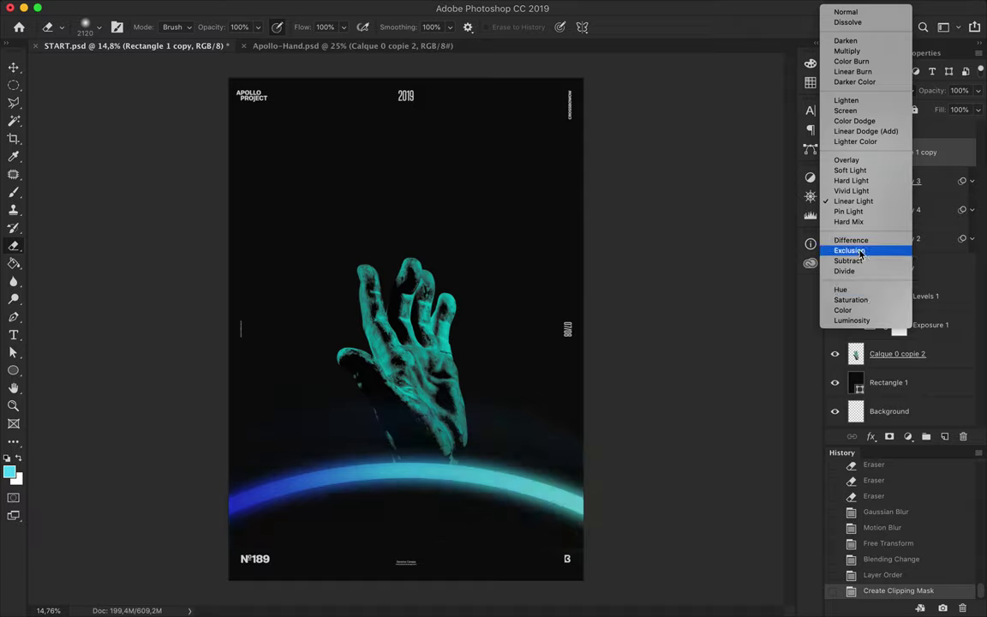
key(Escape)
alt+click(869, 164)
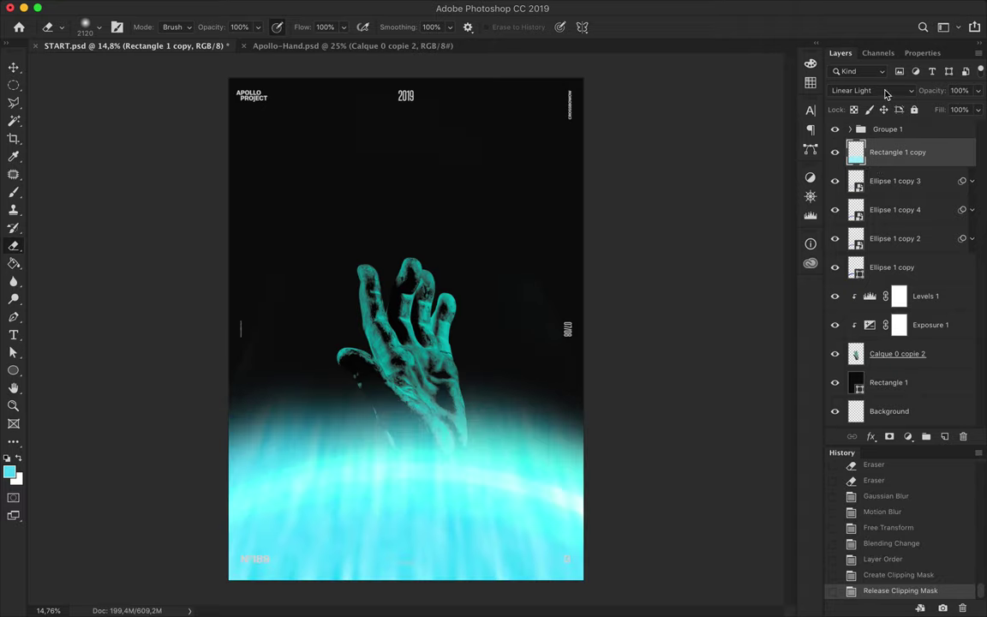
Set the streak layer to Darker Color and put a Hard Light copy at 43% opacity above Rectangle 1.
click(865, 90)
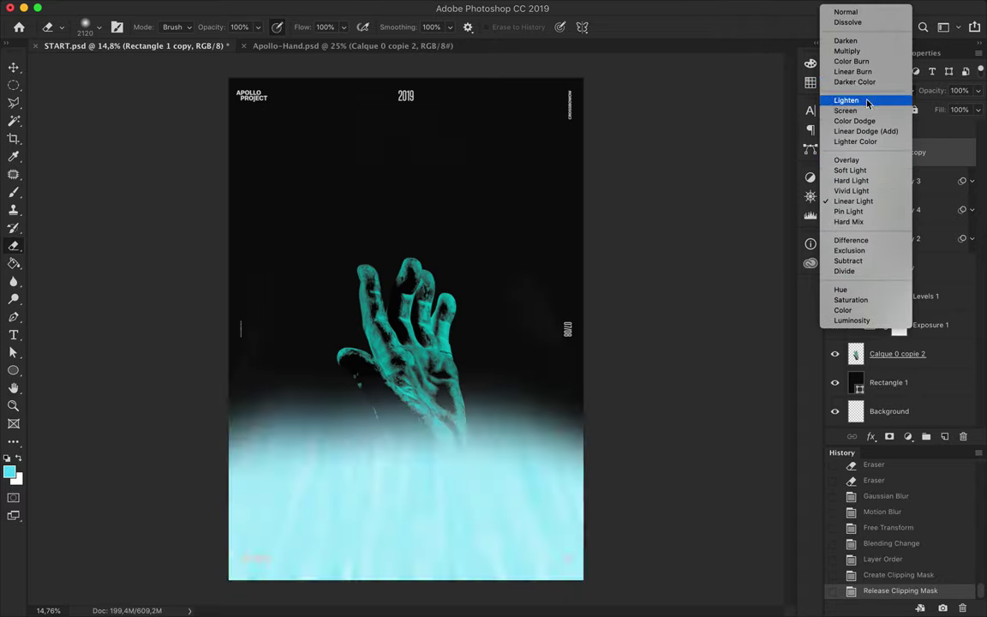
click(854, 81)
drag(897, 152, 895, 382)
click(865, 90)
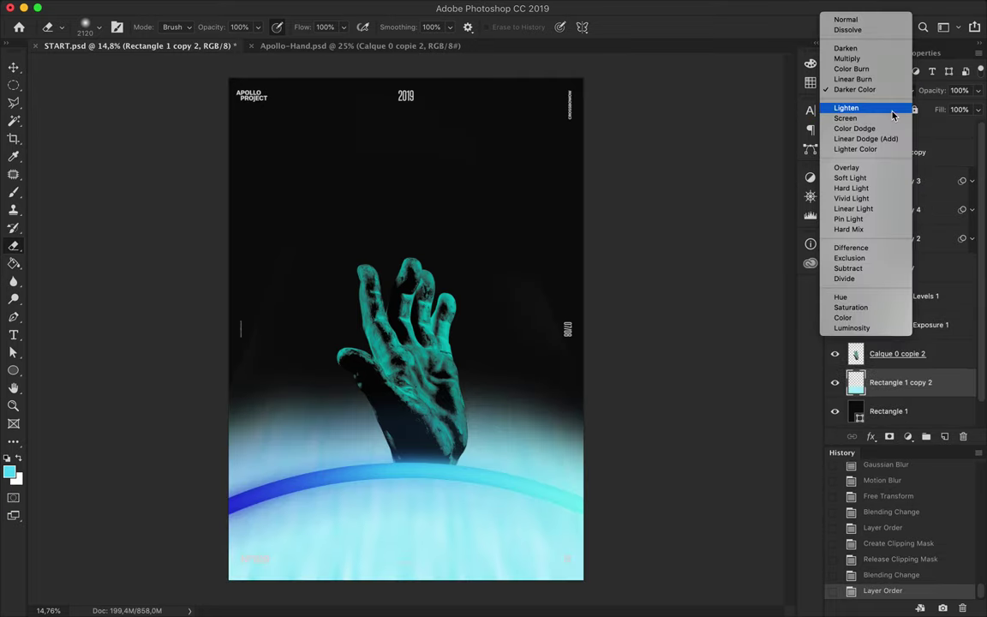
click(876, 192)
mouse_move(965, 121)
mouse_down()
mouse_move(977, 120)
mouse_move(977, 96)
mouse_up()
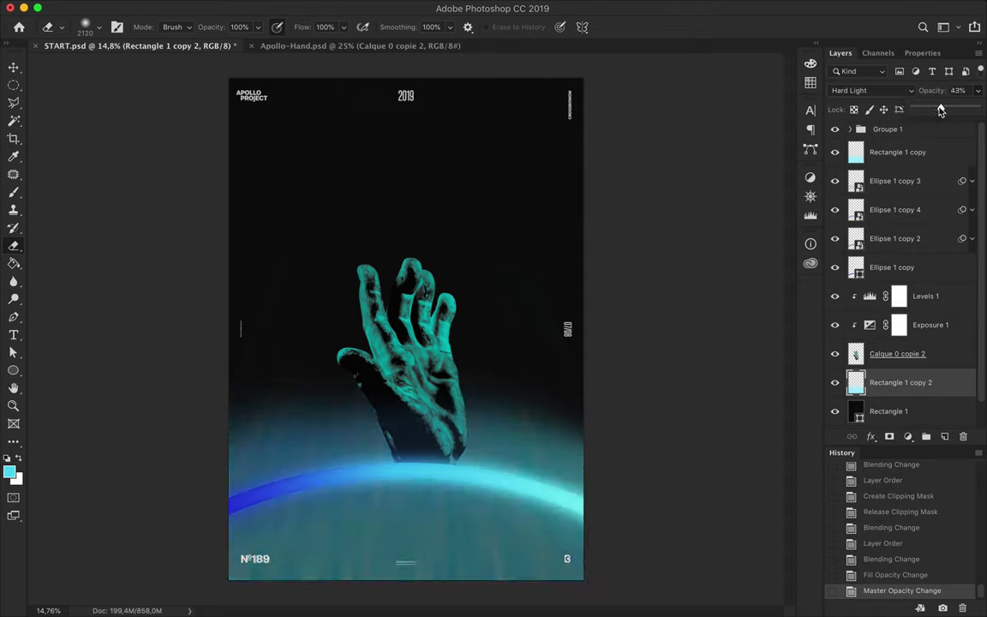
Delete the Rectangle 1 copy 2 trial duplicate.
key(v)
key(Delete)
scroll(441, 360, up, 5)
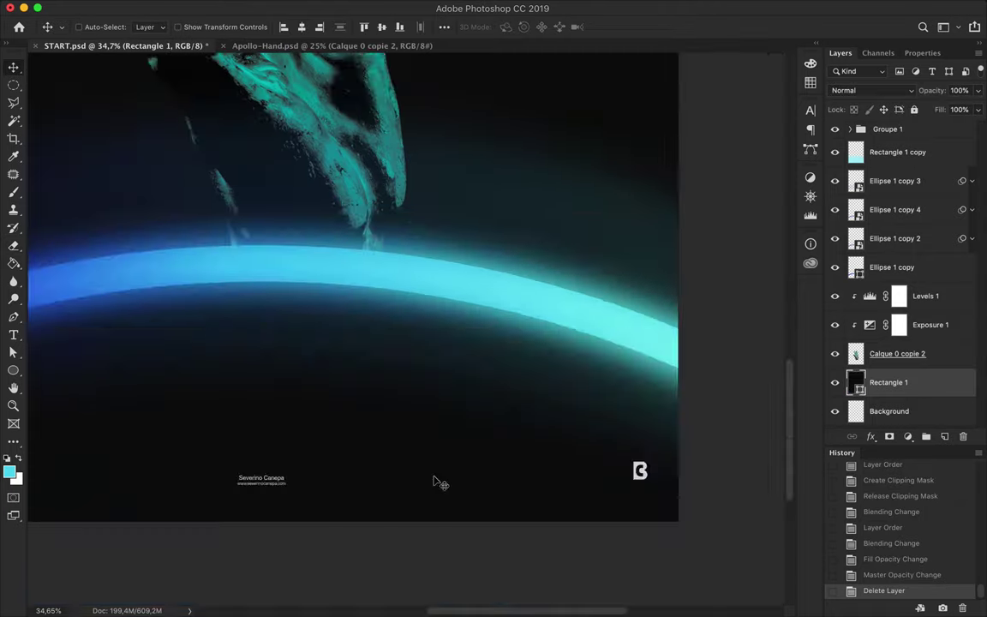
Clip Rectangle 1 copy to the layer below and set it to Color Burn.
scroll(437, 480, up, 3)
scroll(438, 480, down, 5)
click(897, 152)
key(alt+super+g)
click(871, 90)
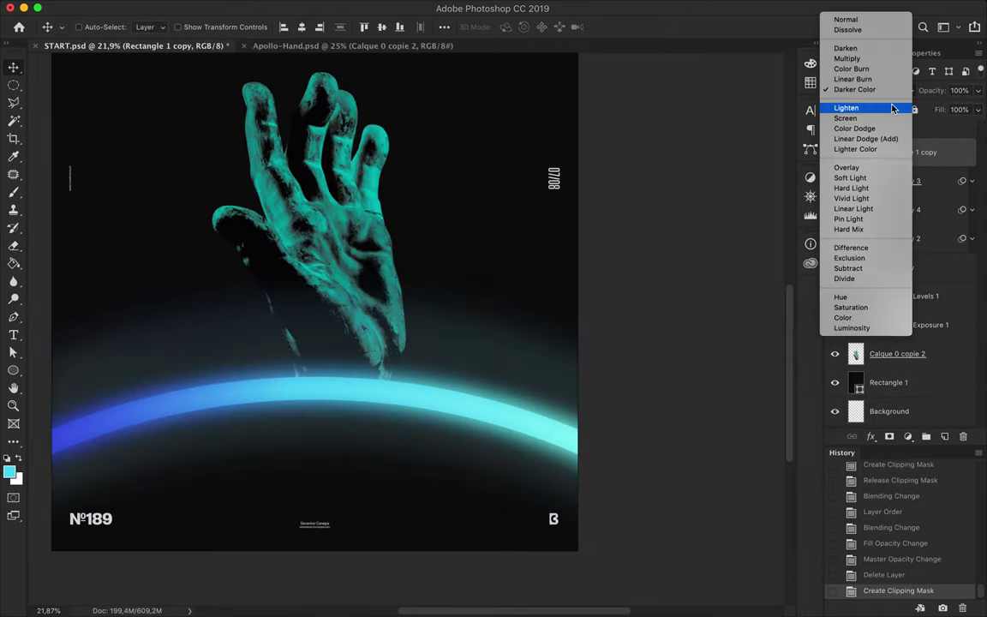
click(851, 69)
Duplicate the clipped streak layer, set the copy to Difference, reorder and lower fill to 51%.
key(super+j)
key(alt+super+g)
click(857, 90)
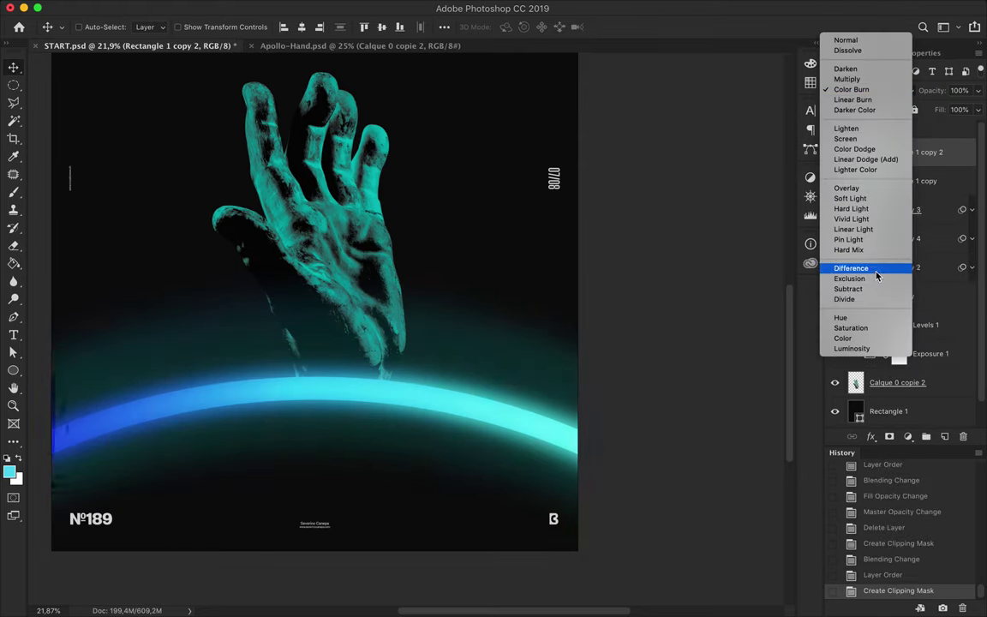
click(846, 42)
drag(906, 181, 908, 165)
drag(978, 109, 949, 128)
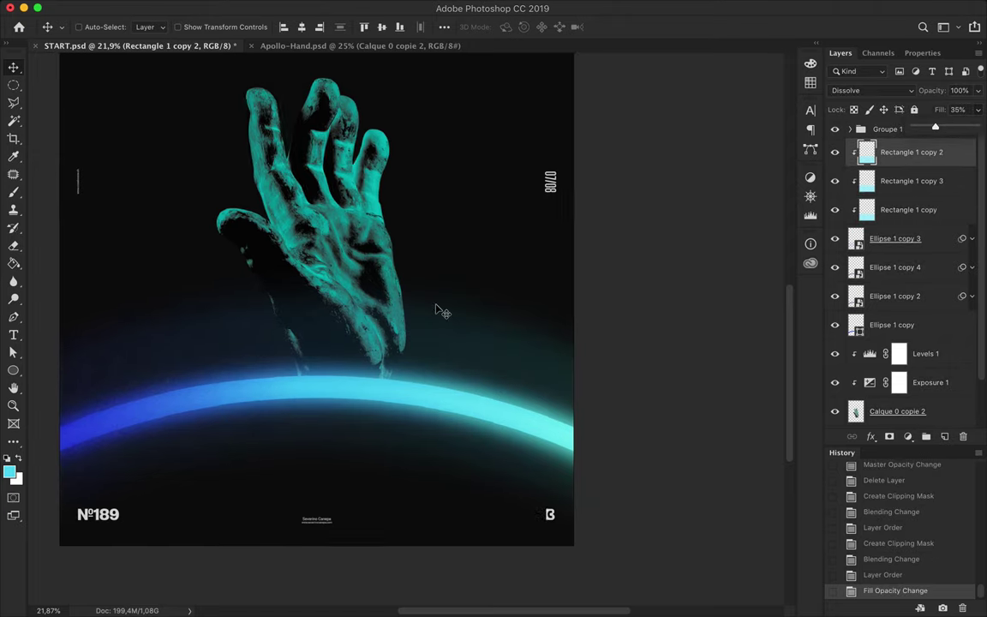
Convert Rectangle 1 copy 2 into a smart object.
scroll(441, 310, down, 3)
scroll(479, 302, up, 2)
scroll(480, 302, up, 2)
scroll(575, 302, down, 1)
scroll(576, 301, down, 3)
scroll(588, 204, up, 7)
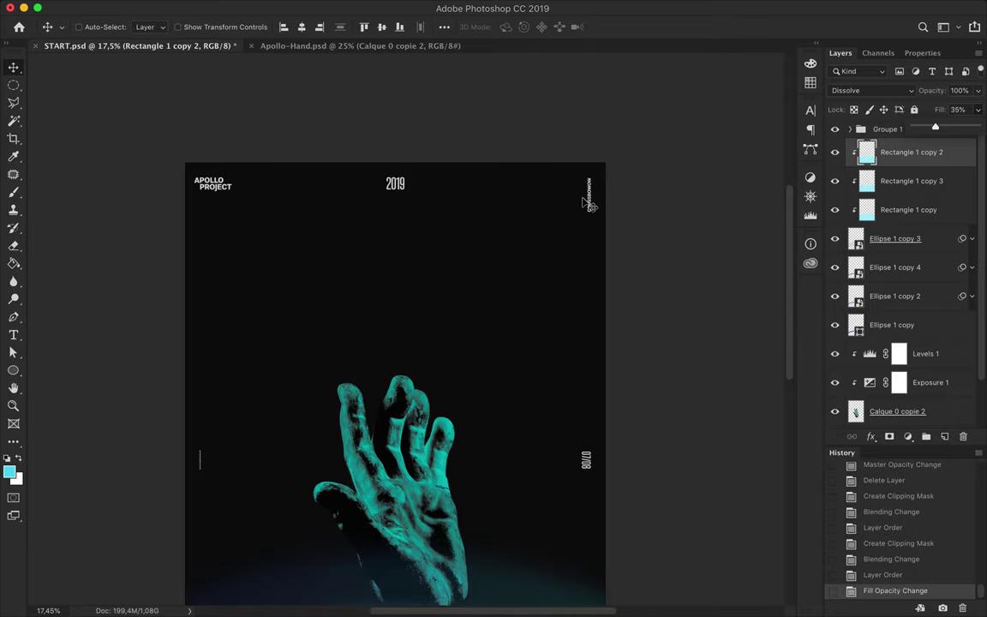
scroll(583, 204, down, 2)
scroll(586, 203, down, 2)
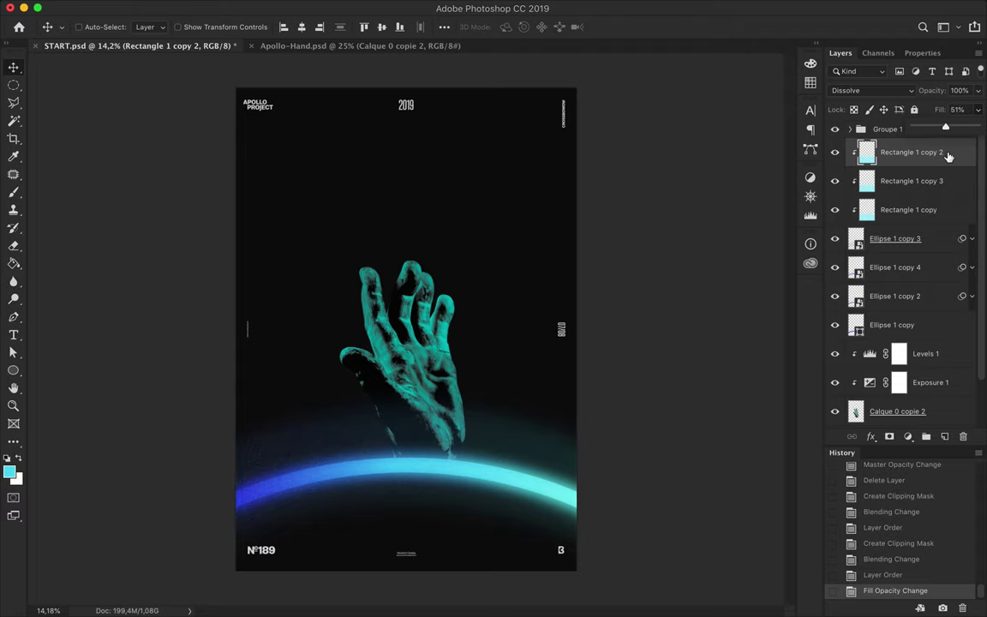
right_click(947, 152)
click(782, 204)
Add a layer mask to the hand and draw a downward gradient fade in it.
scroll(909, 300, down, 2)
click(925, 359)
click(13, 264)
click(74, 261)
click(129, 26)
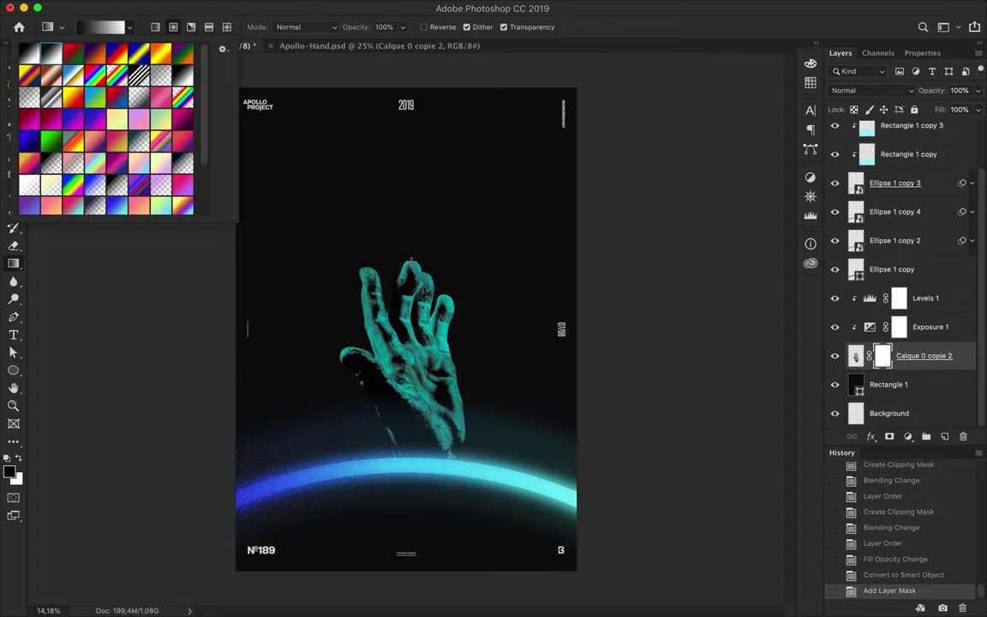
drag(410, 258, 410, 344)
drag(407, 390, 409, 415)
Undo the gradient fade on the hand's mask.
key(ctrl+t)
key(Escape)
key(ctrl+z)
key(ctrl+z)
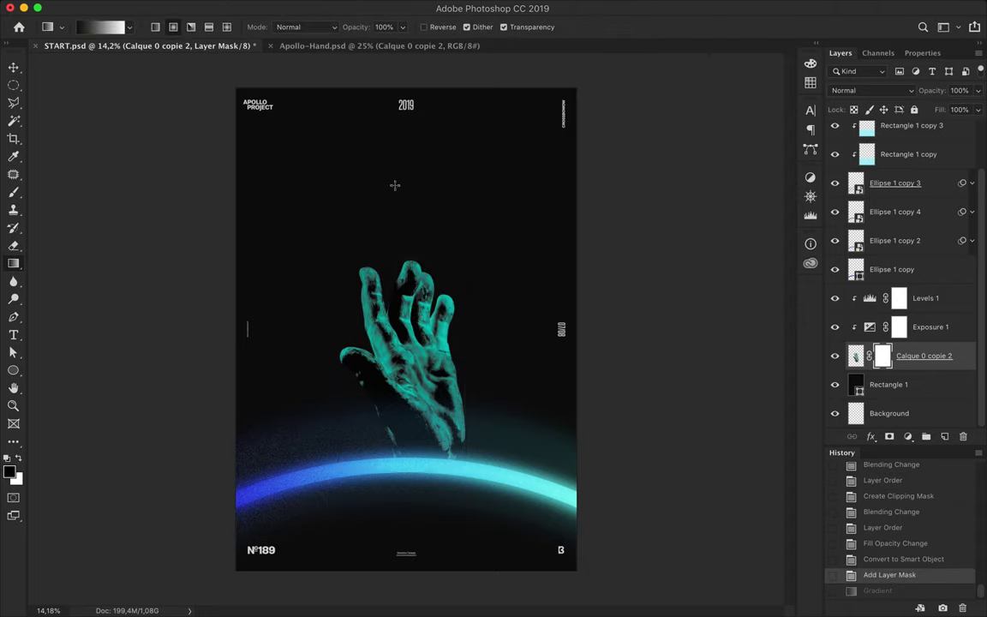
key(ctrl+z)
key(ctrl+z)
Remove the hand's layer mask, then add APOLLO text and enlarge it across the poster.
key(v)
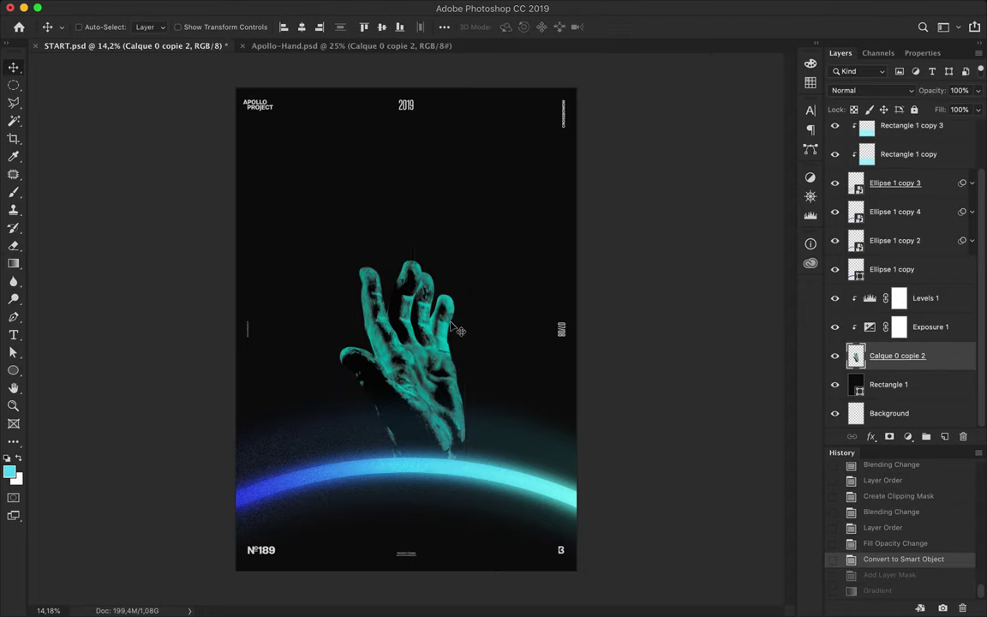
click(311, 192)
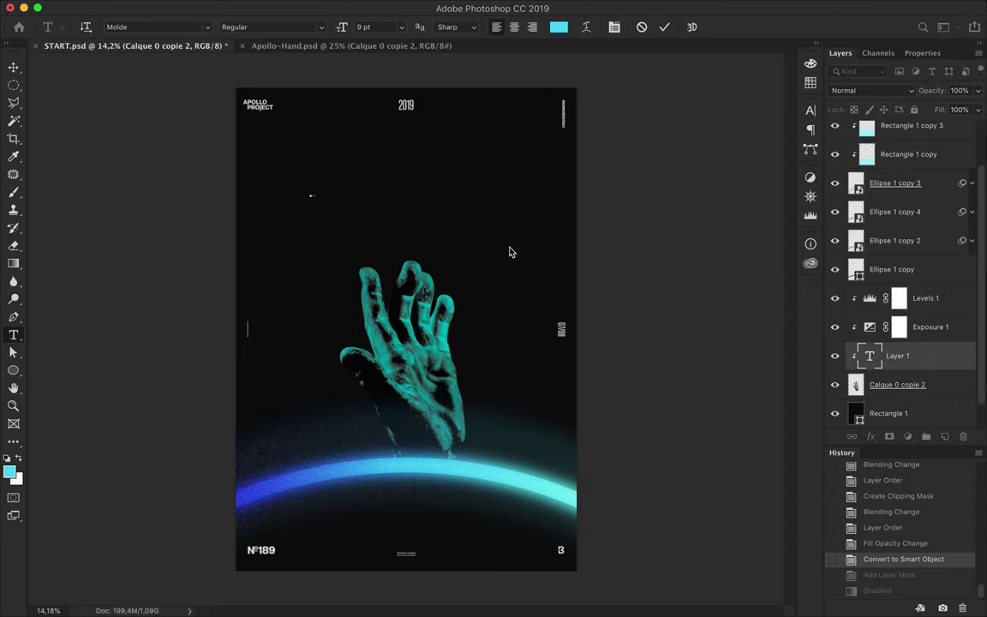
click(14, 67)
key(ctrl+t)
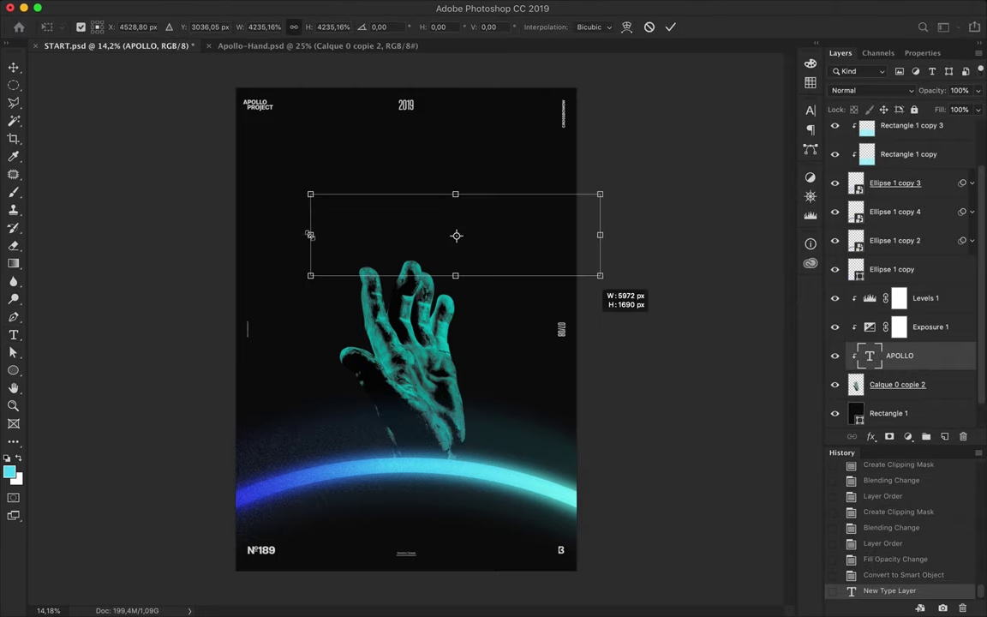
drag(310, 234, 220, 235)
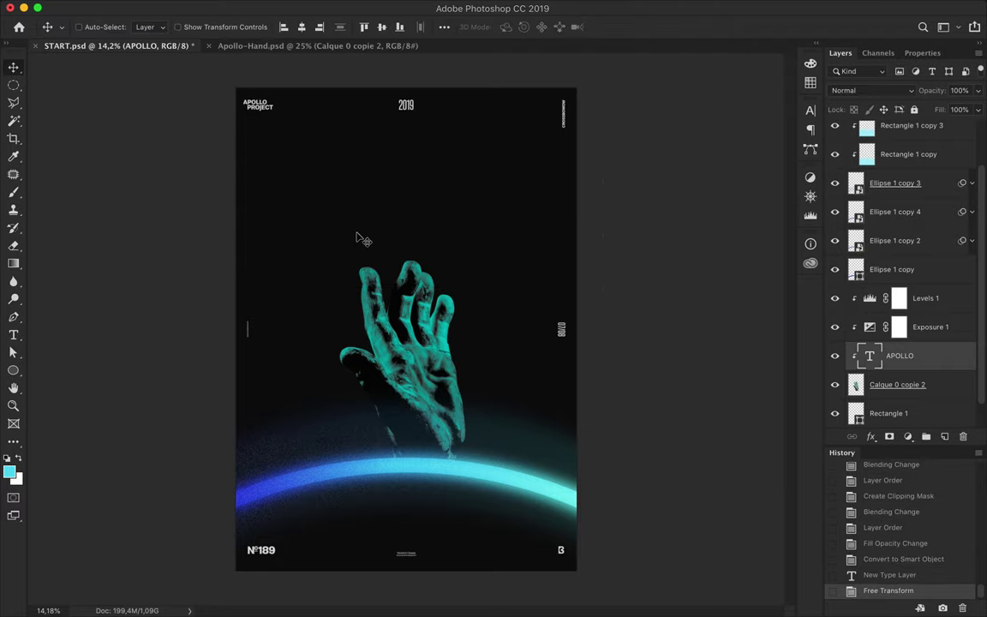
Give APOLLO a near-white colour and position it across the lower poster behind the hand.
key(t)
click(558, 27)
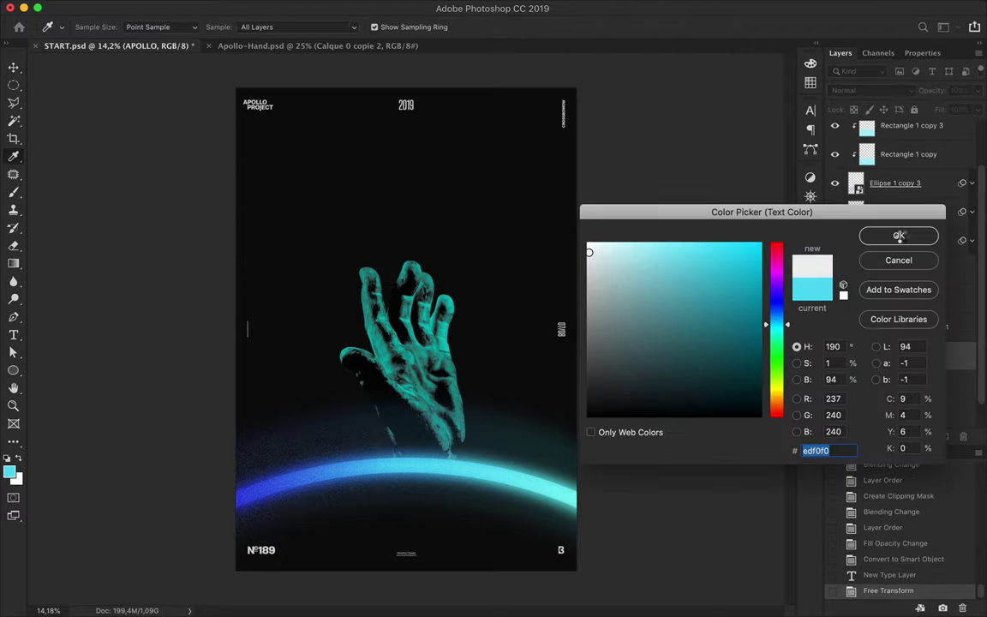
click(899, 236)
drag(904, 352, 904, 271)
key(v)
drag(484, 250, 490, 467)
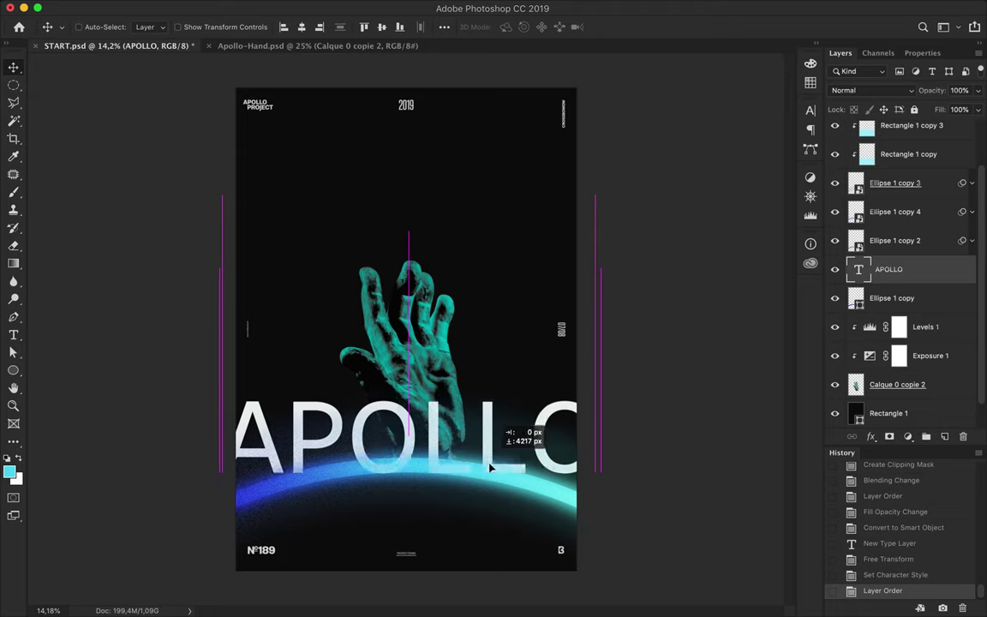
mouse_move(891, 270)
mouse_down()
mouse_move(906, 370)
mouse_move(910, 259)
mouse_up()
Try Hard Mix on the APOLLO layer, then settle on Color Burn blending.
click(871, 90)
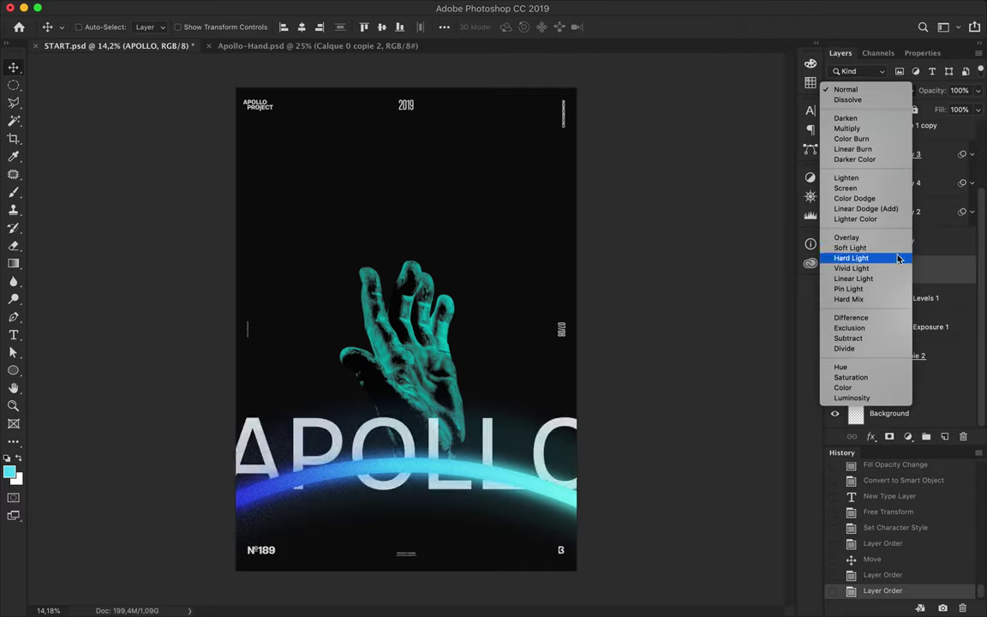
click(897, 299)
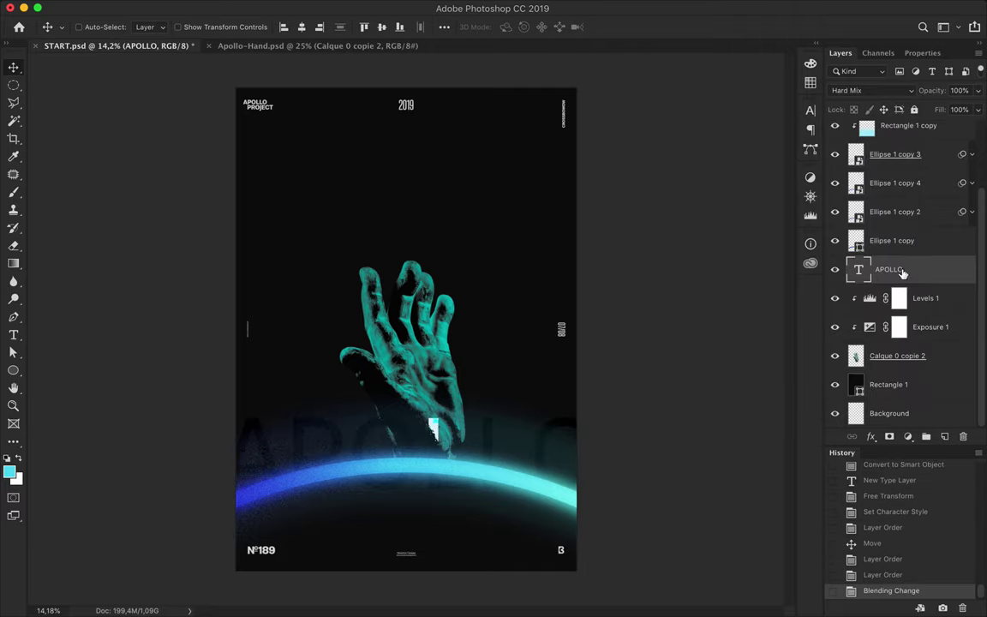
click(871, 90)
click(864, 61)
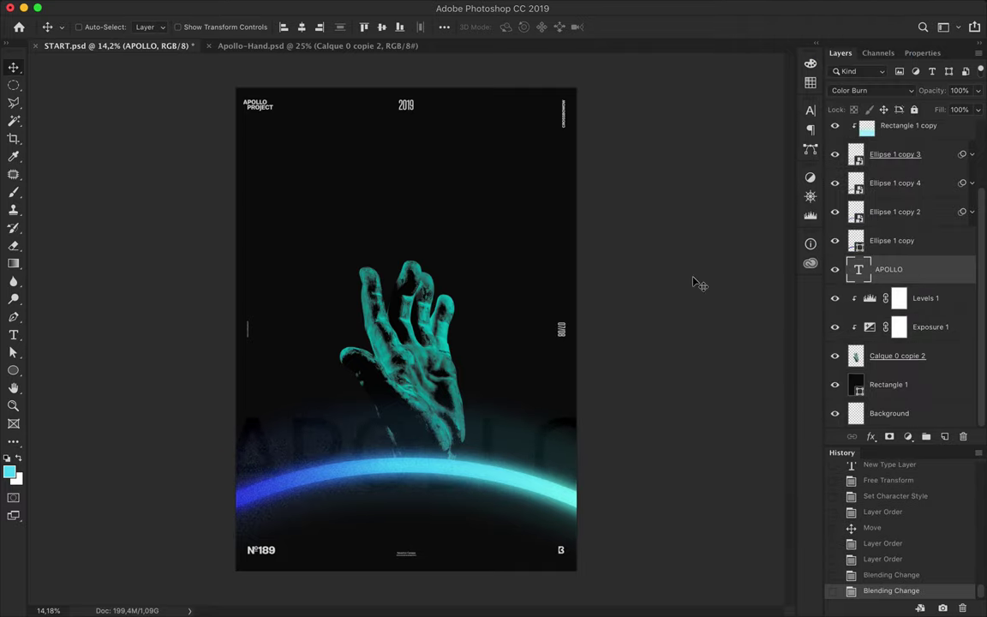
scroll(912, 206, up, 3)
click(898, 267)
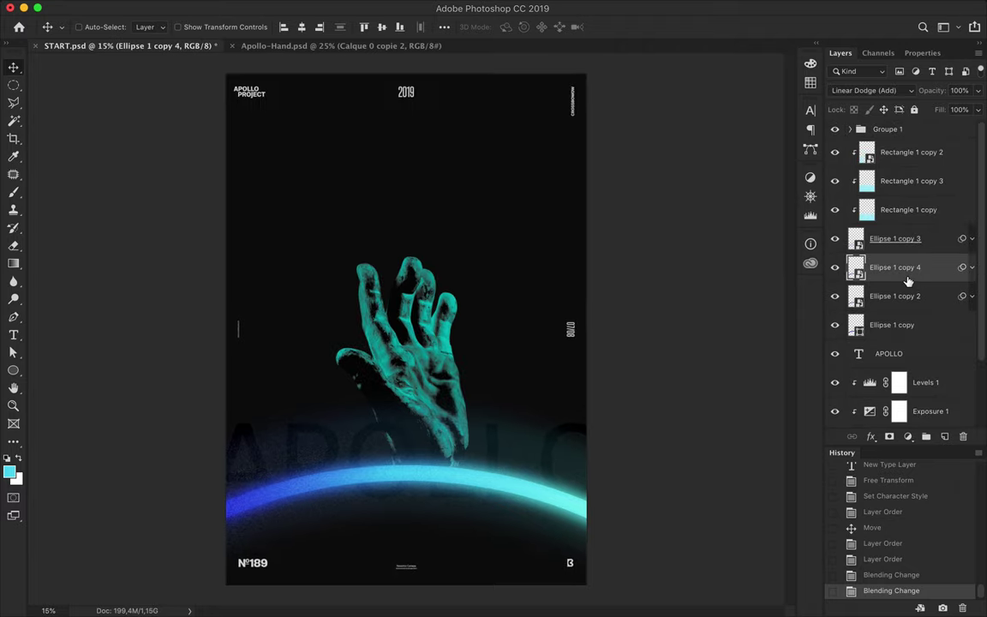
Create a new empty layer and attempt a lens flare render, dismissing the empty-layer alert.
key(ctrl+shift+alt+n)
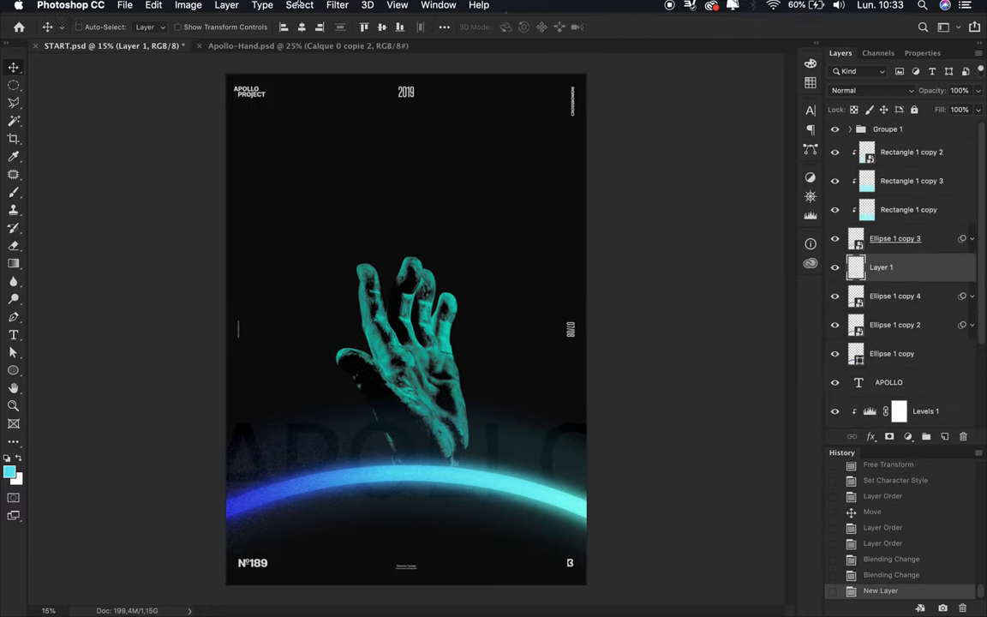
click(337, 7)
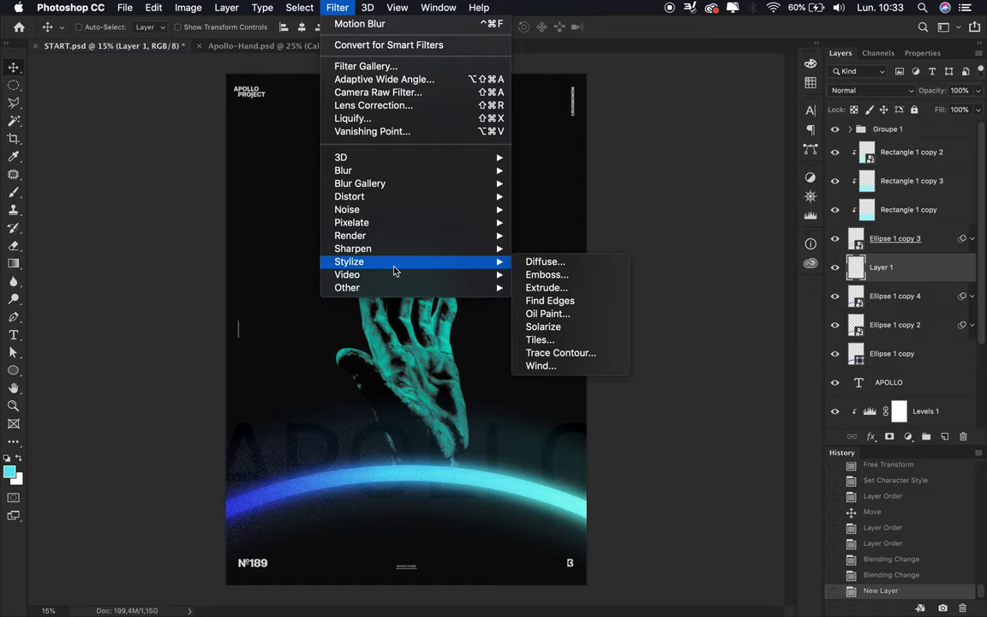
mouse_move(402, 236)
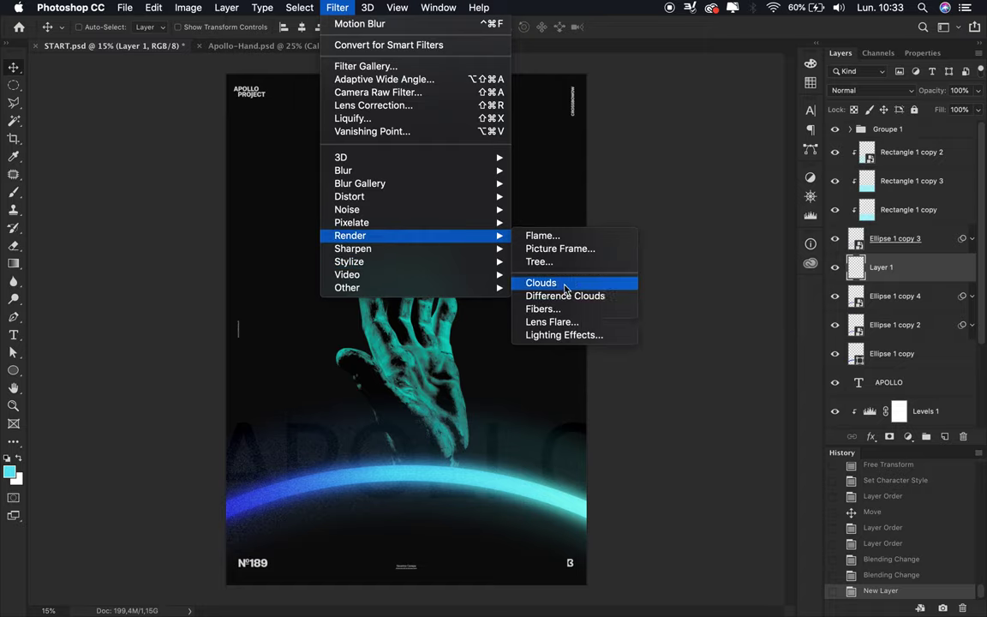
click(551, 322)
click(594, 213)
Delete the empty layer and move Rectangle 1 copy 4 above the Ellipse layers.
key(Delete)
drag(899, 411, 891, 172)
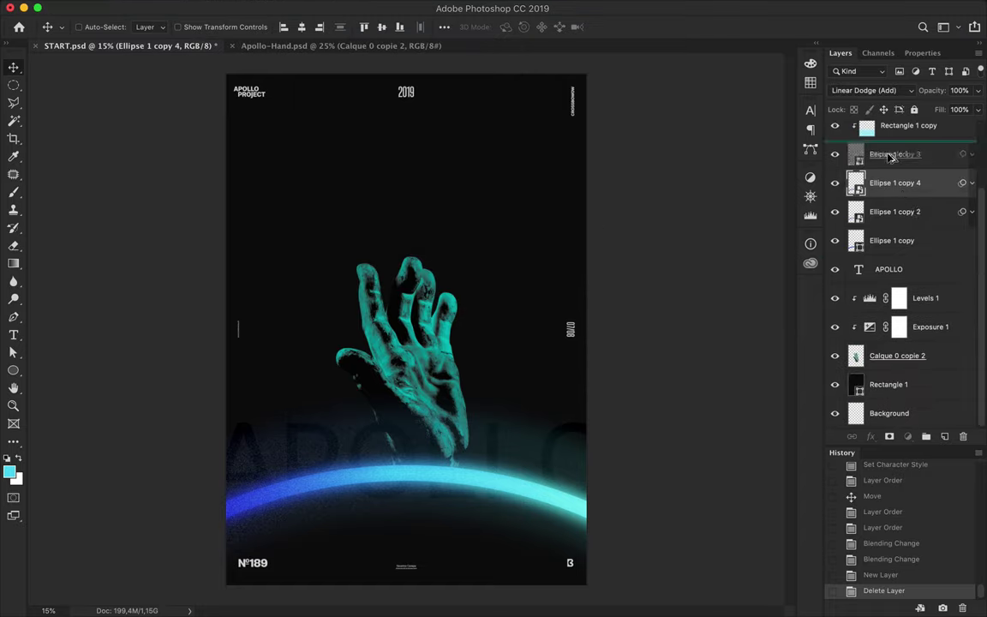
click(337, 7)
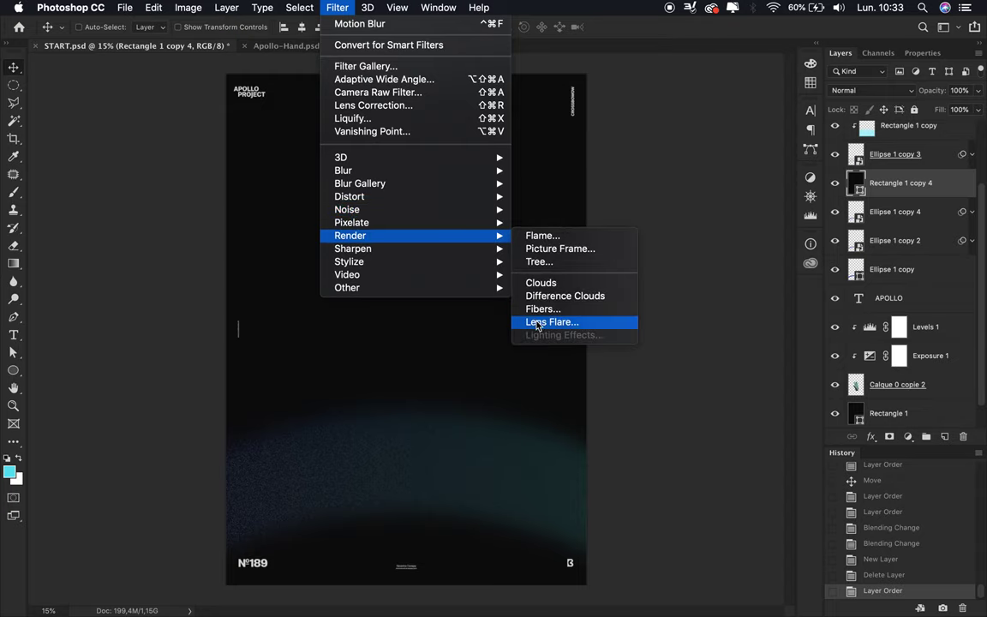
Render a 105mm Prime lens flare at brightness 124 on Rectangle 1 copy 4.
click(552, 323)
click(608, 214)
click(359, 382)
drag(426, 221, 442, 257)
drag(414, 335, 428, 335)
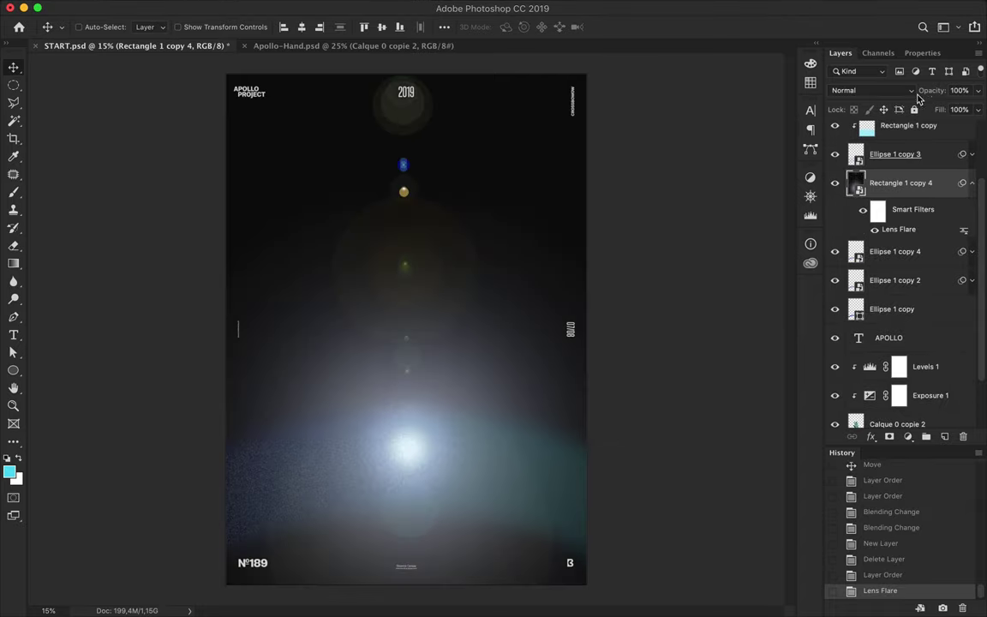
click(857, 90)
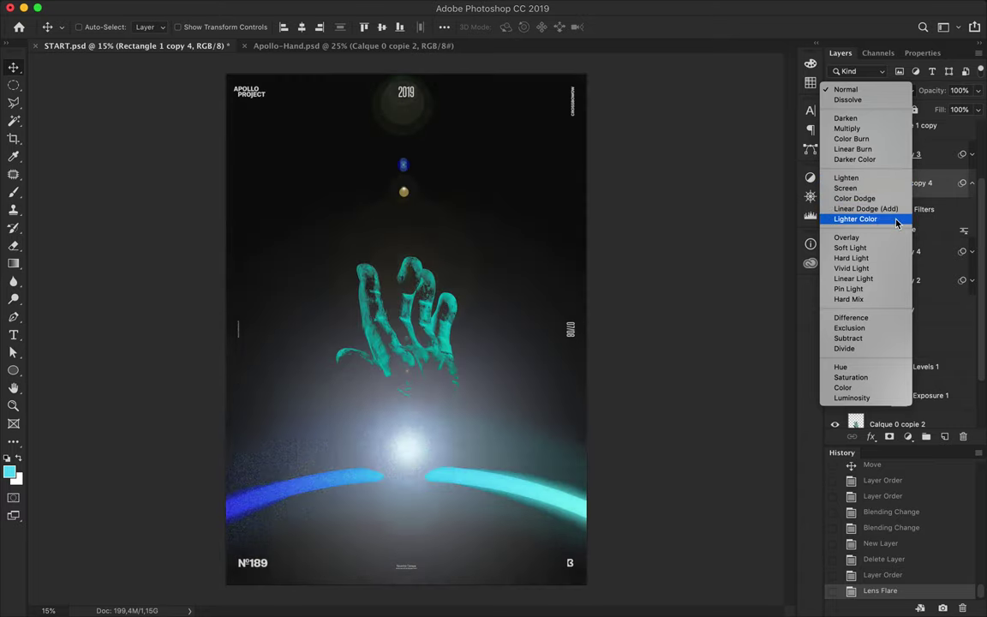
Blend the flare layer Linear Dodge (Add) at 72% fill, just under Groupe 1.
click(897, 209)
drag(898, 151, 898, 144)
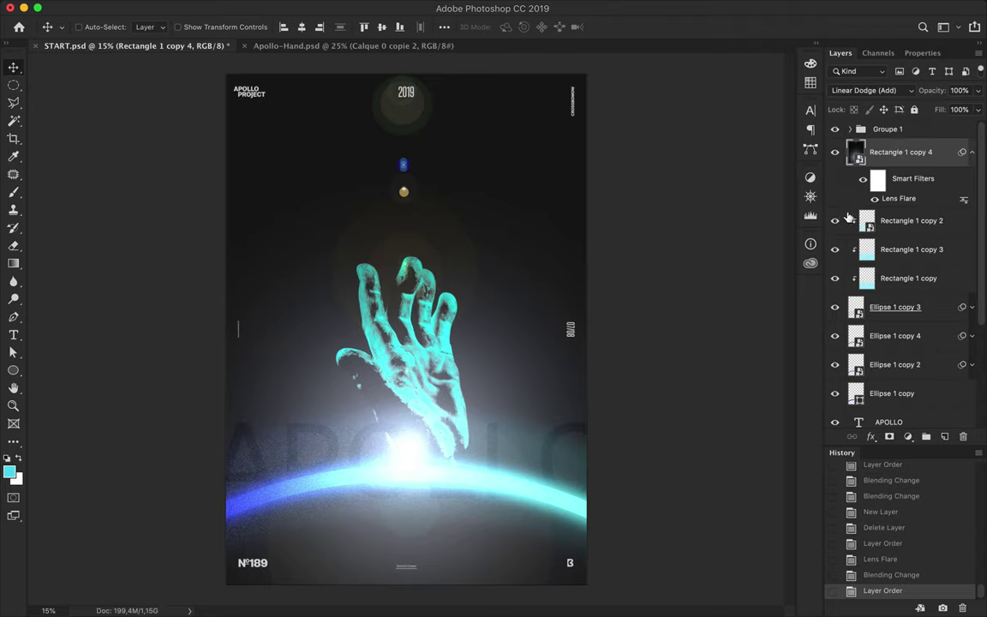
drag(978, 110, 961, 128)
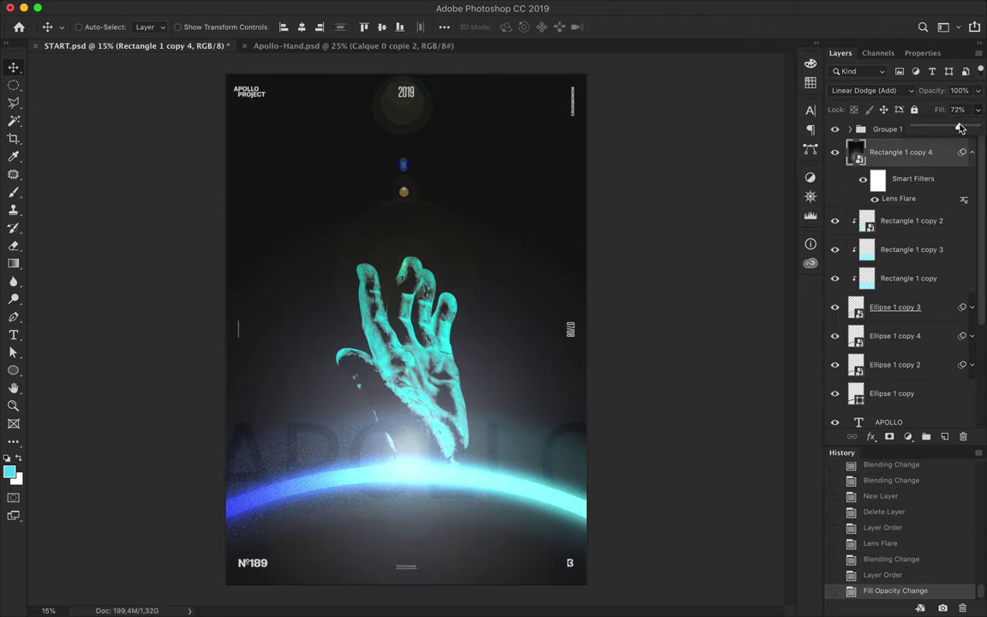
Rasterize the flare layer and erase the blue and orange flare dots and streaks.
key(e)
click(694, 150)
click(544, 204)
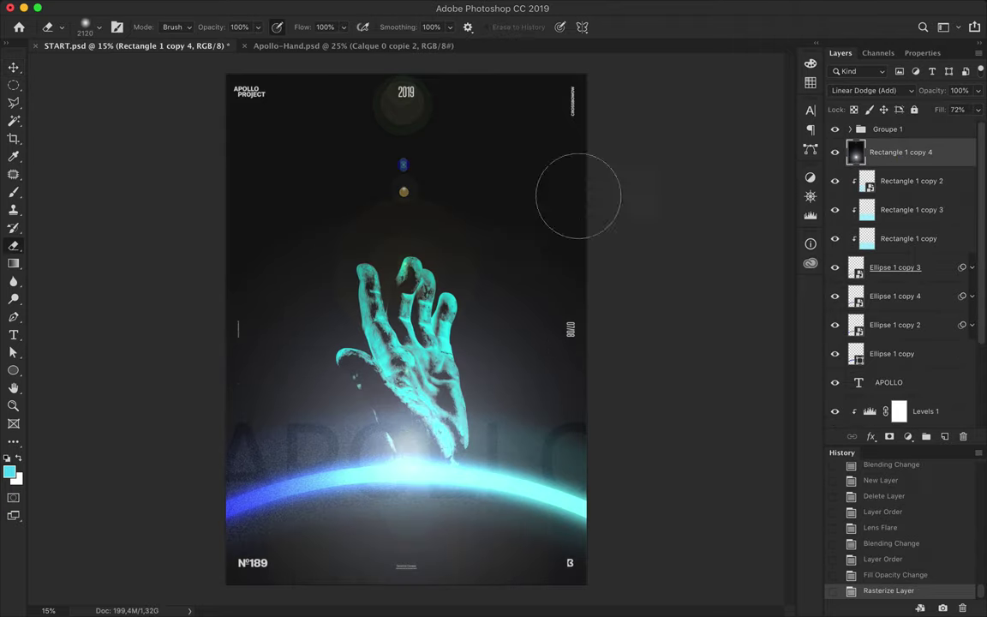
shift+click(171, 148)
shift+click(556, 257)
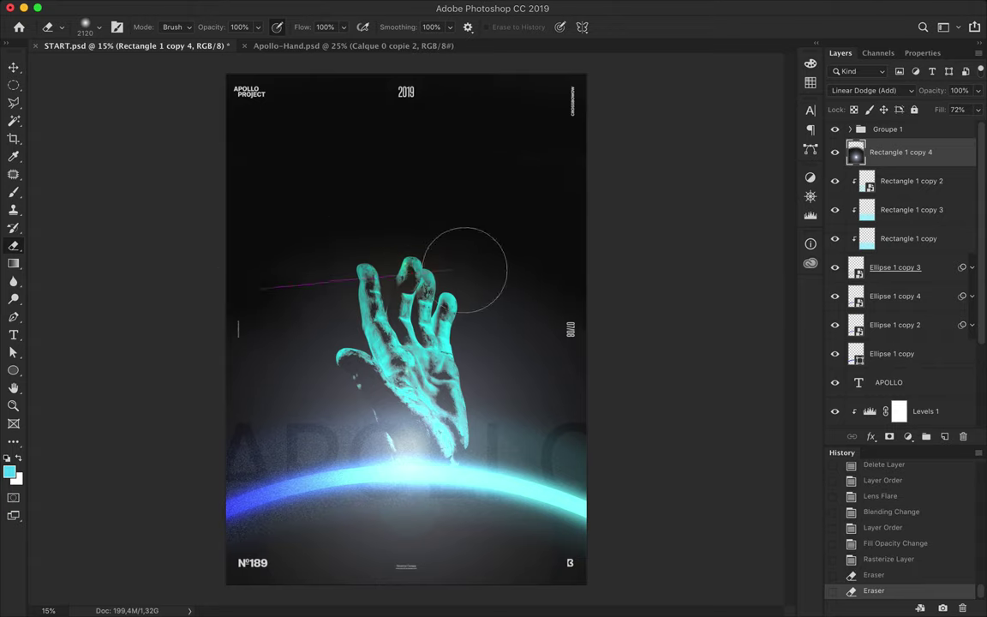
drag(637, 383, 657, 481)
drag(198, 386, 609, 417)
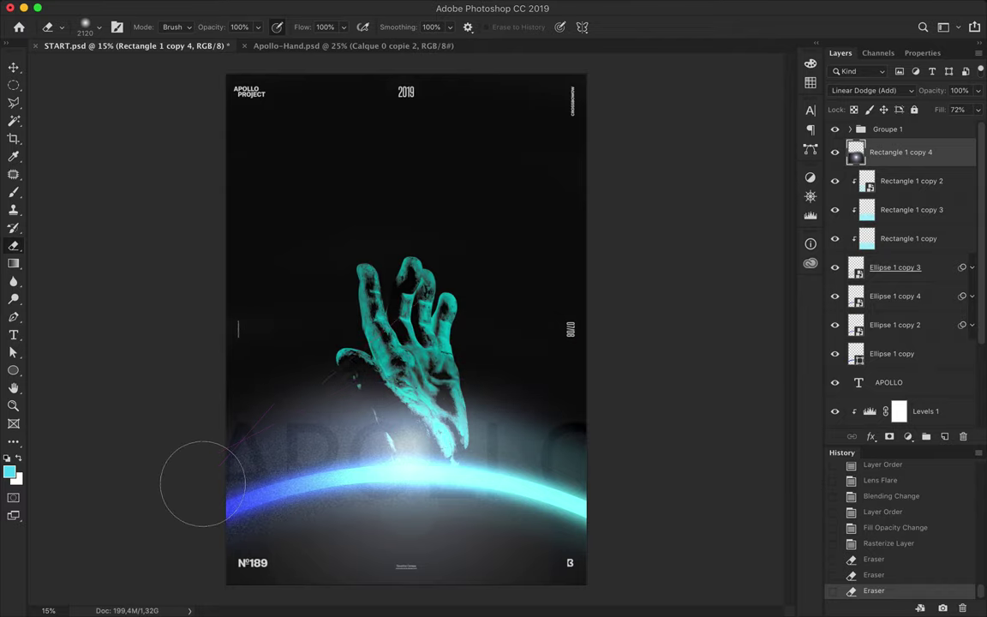
Erase the excess glow under the arc, then add a Hue/Saturation adjustment layer.
drag(262, 428, 340, 369)
drag(254, 520, 377, 308)
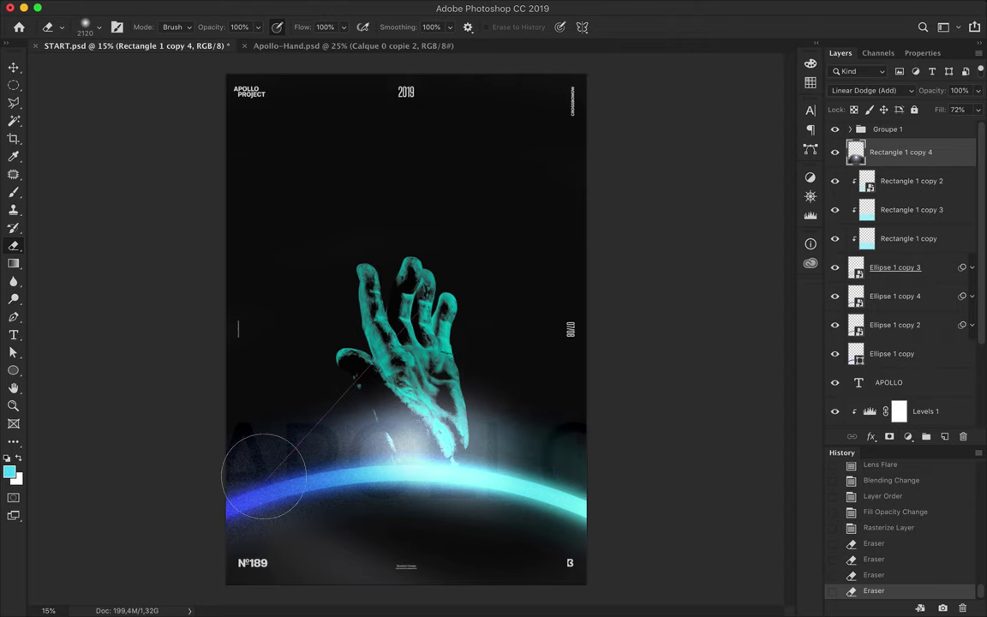
drag(264, 484, 396, 572)
drag(463, 402, 502, 374)
drag(514, 463, 540, 514)
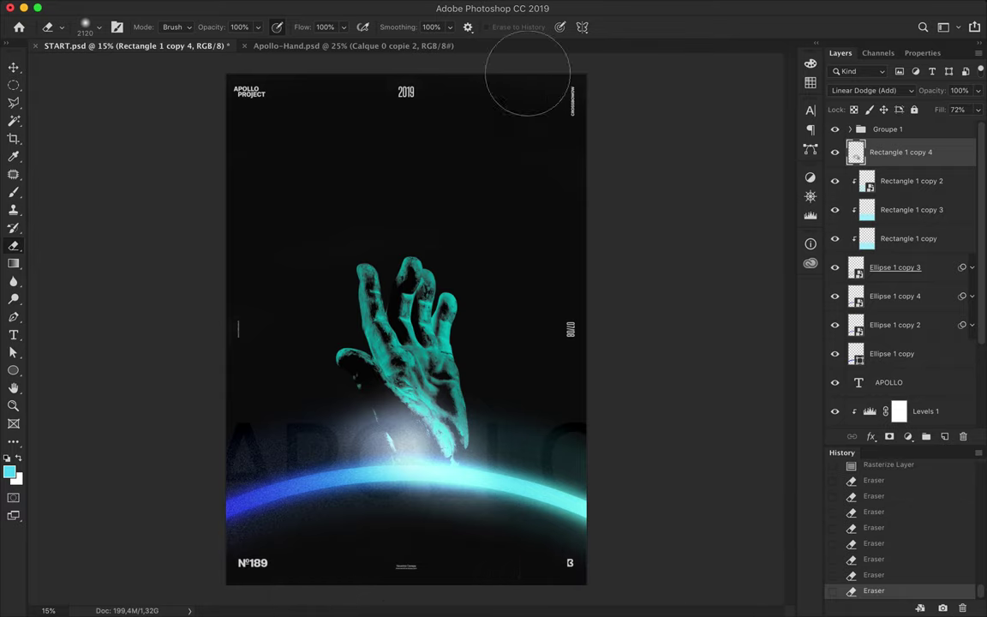
click(909, 437)
click(926, 555)
Shift hue to +144, clip it to the flare, and draw a clipped circle below the hand.
mouse_move(899, 144)
mouse_down()
mouse_move(956, 144)
mouse_move(857, 146)
mouse_move(922, 146)
mouse_up()
key(F7)
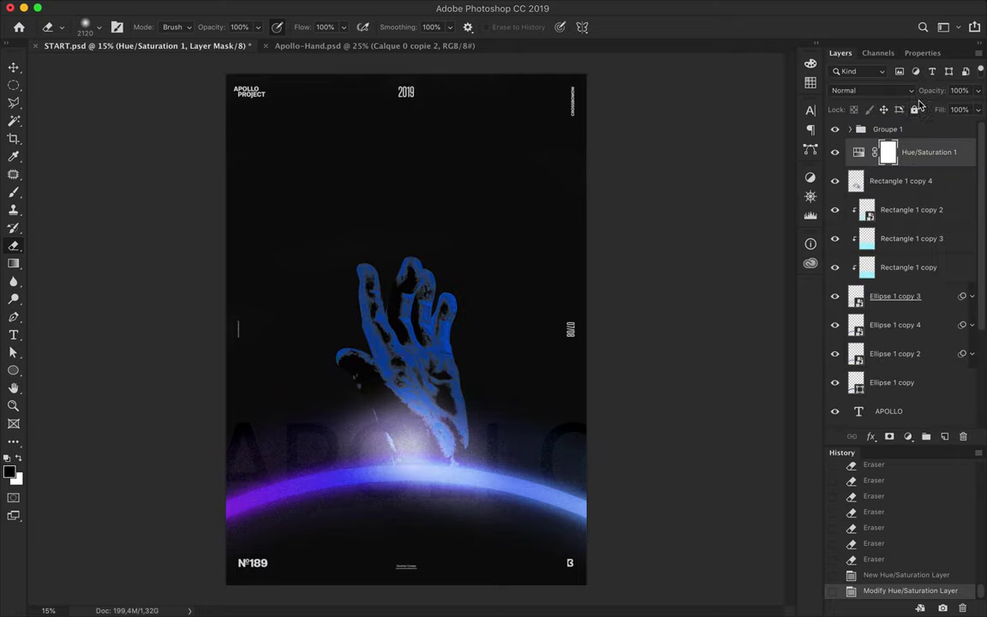
alt+click(906, 166)
key(u)
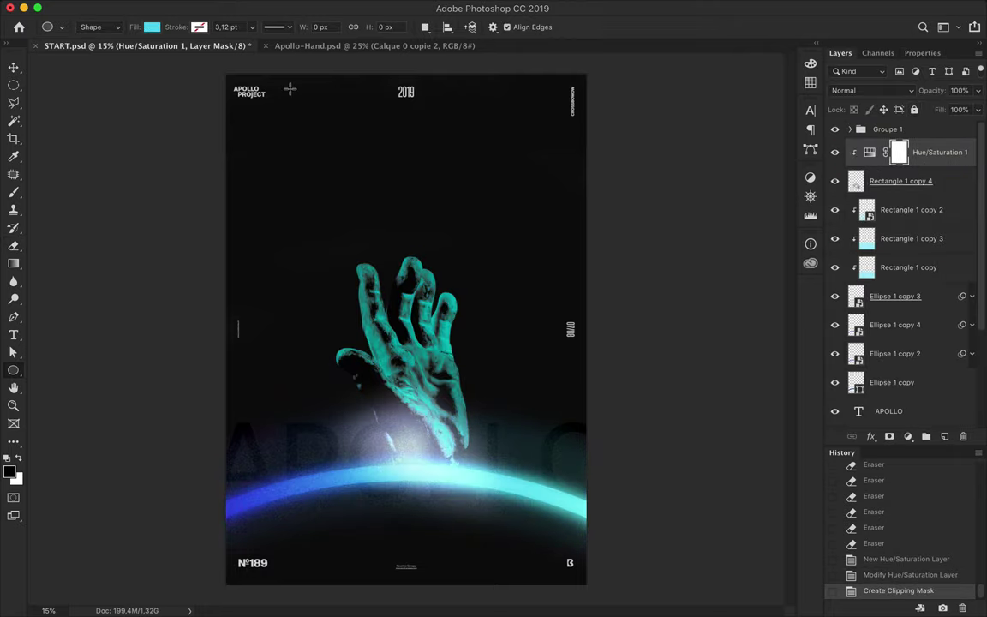
drag(321, 373, 514, 552)
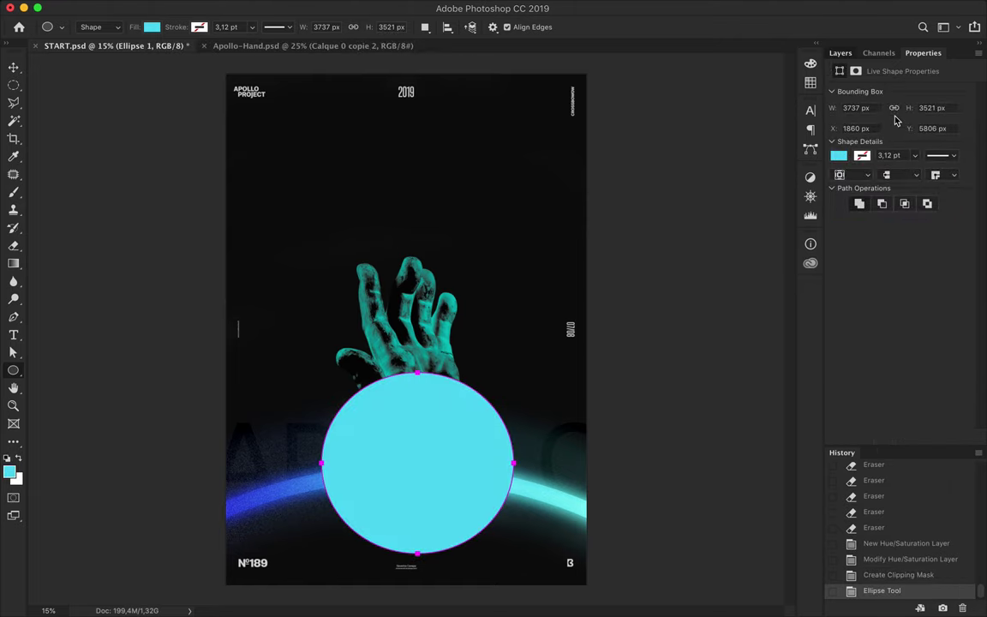
key(F7)
alt+click(887, 168)
Enlarge the ellipse into a big circle, stretching its top edge upward.
key(v)
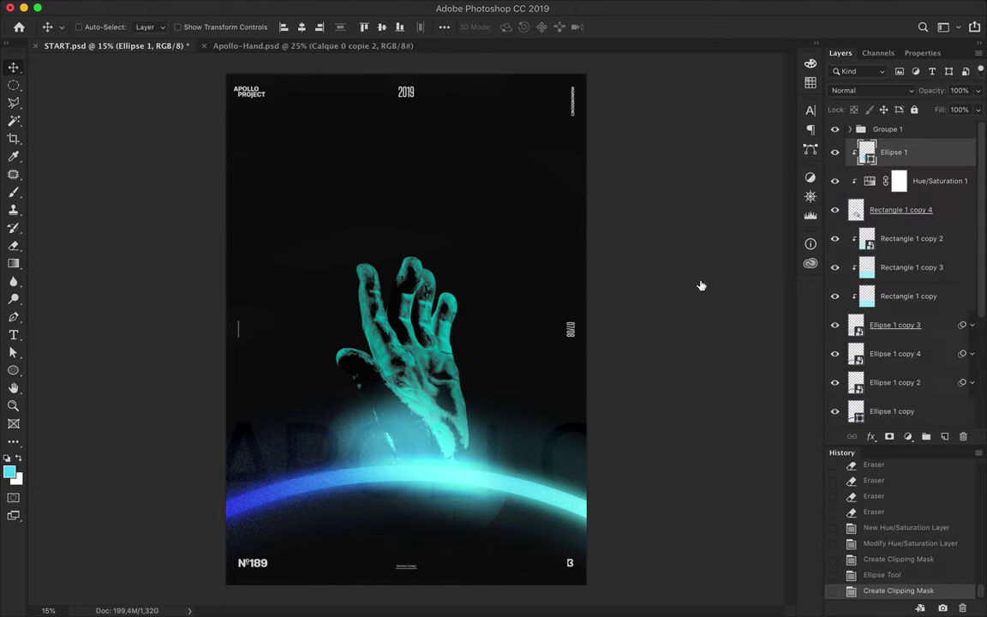
key(ctrl+t)
drag(419, 363, 420, 242)
key(Return)
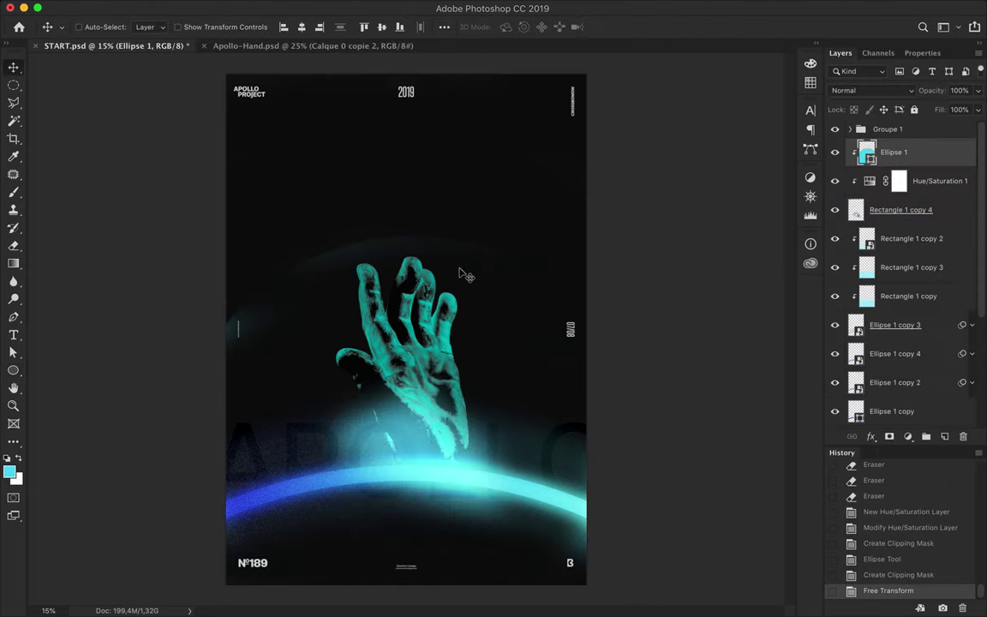
key(ctrl+t)
mouse_move(418, 228)
mouse_down()
mouse_move(419, 282)
mouse_move(421, 187)
mouse_up()
key(Return)
key(ctrl+t)
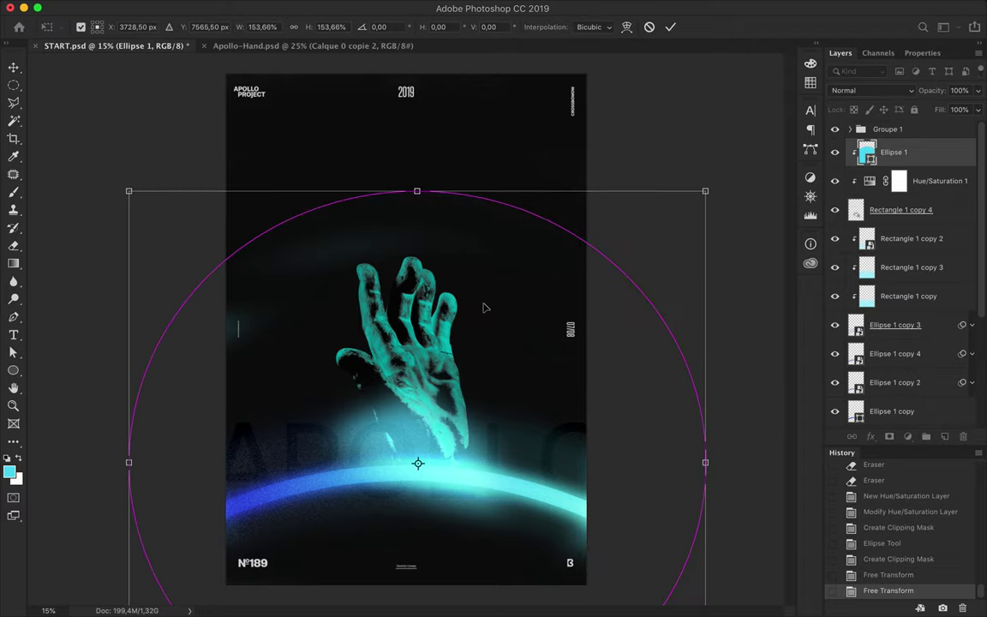
key(Return)
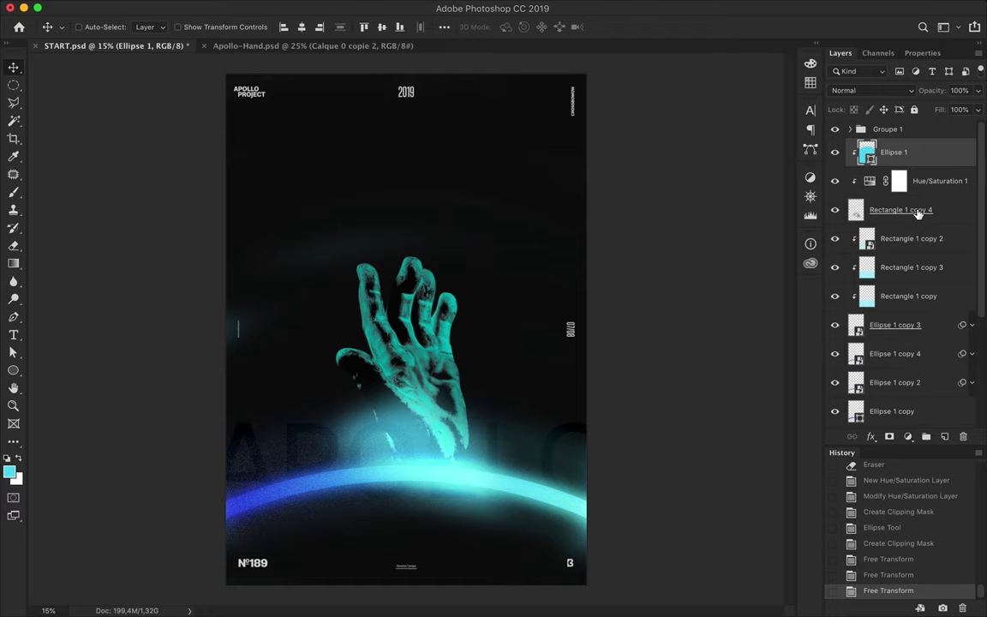
Duplicate the flare layer as Rectangle 1 copy 5, re-clipping Hue/Saturation and Ellipse 1.
drag(918, 214, 912, 205)
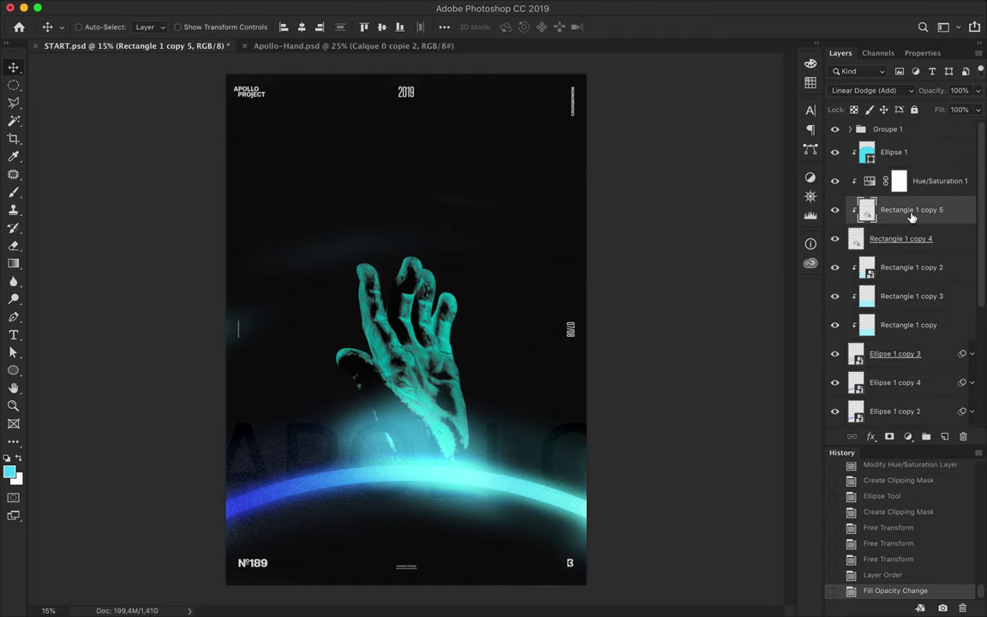
alt+click(911, 223)
alt+click(891, 194)
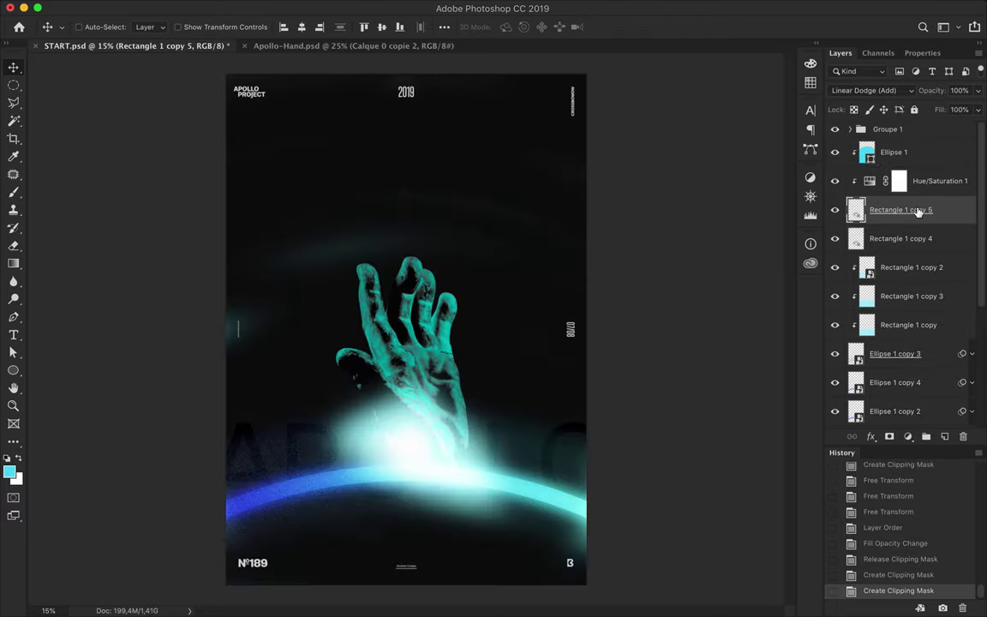
Set Rectangle 1 copy 4 to Vivid Light blending.
click(908, 239)
click(872, 90)
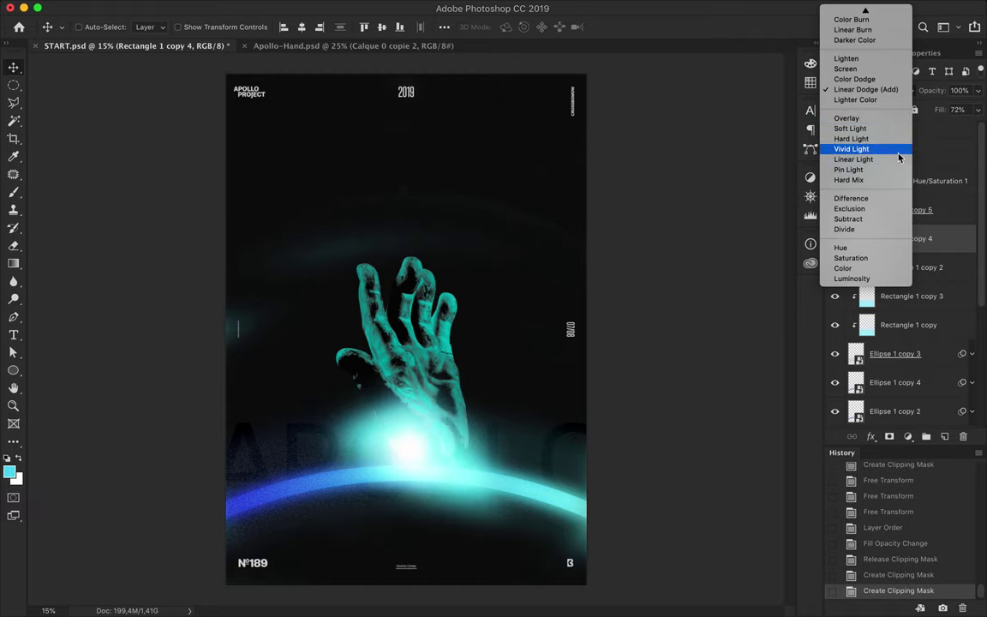
click(857, 147)
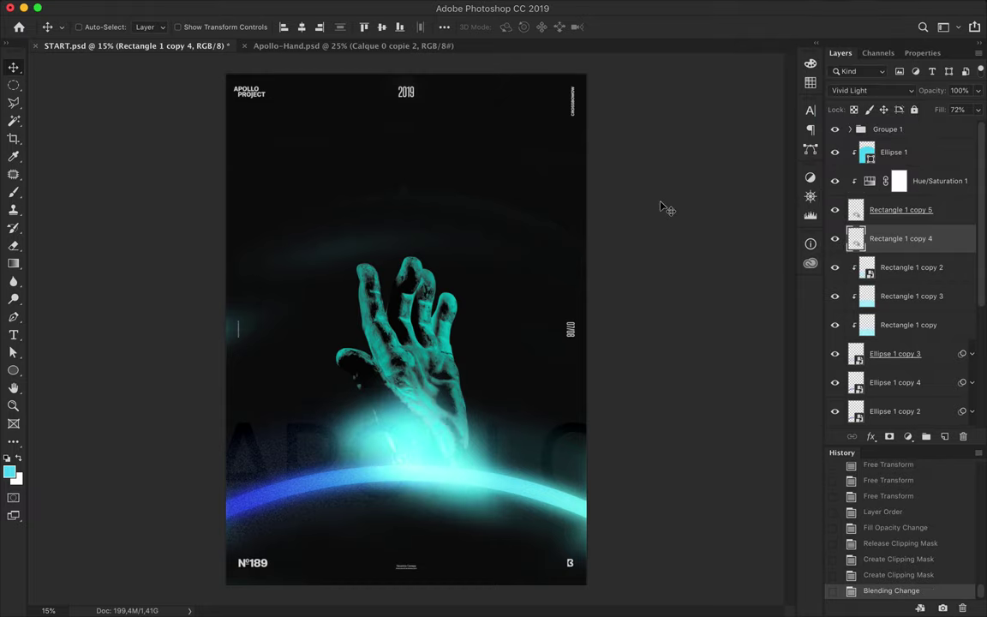
key(ctrl+minus)
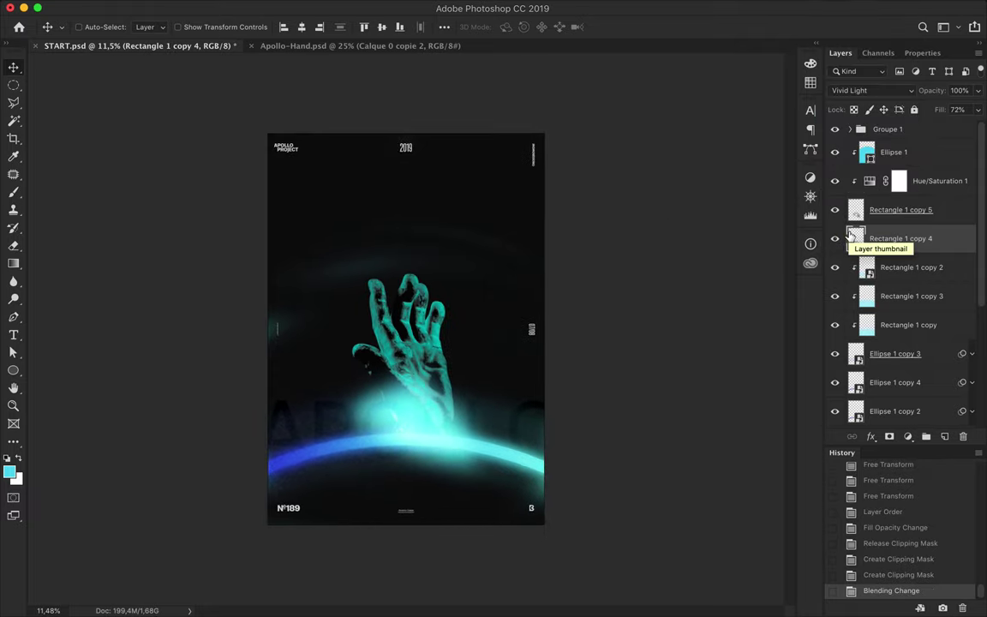
key(ctrl+plus)
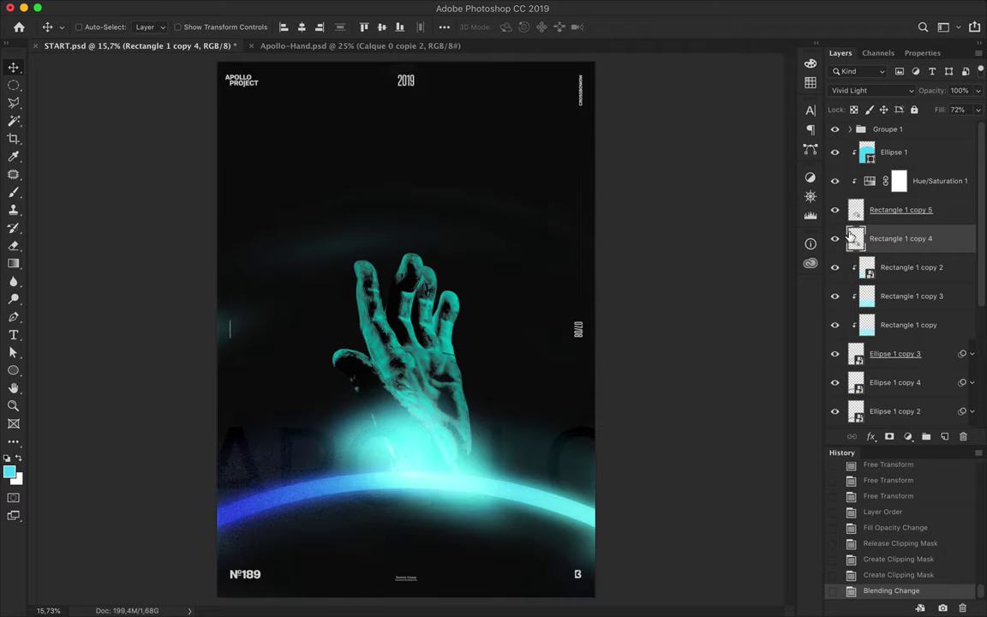
scroll(908, 257, down, 5)
Draw a vertical pen line with no fill and a white 0,25 pt stroke.
click(889, 384)
key(p)
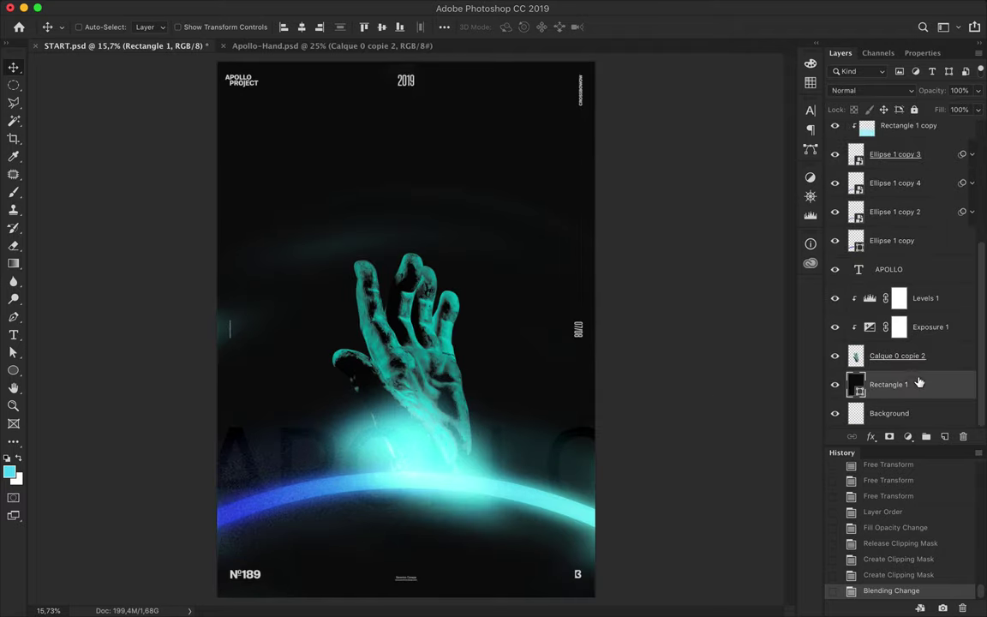
click(283, 140)
click(282, 580)
key(a)
click(206, 29)
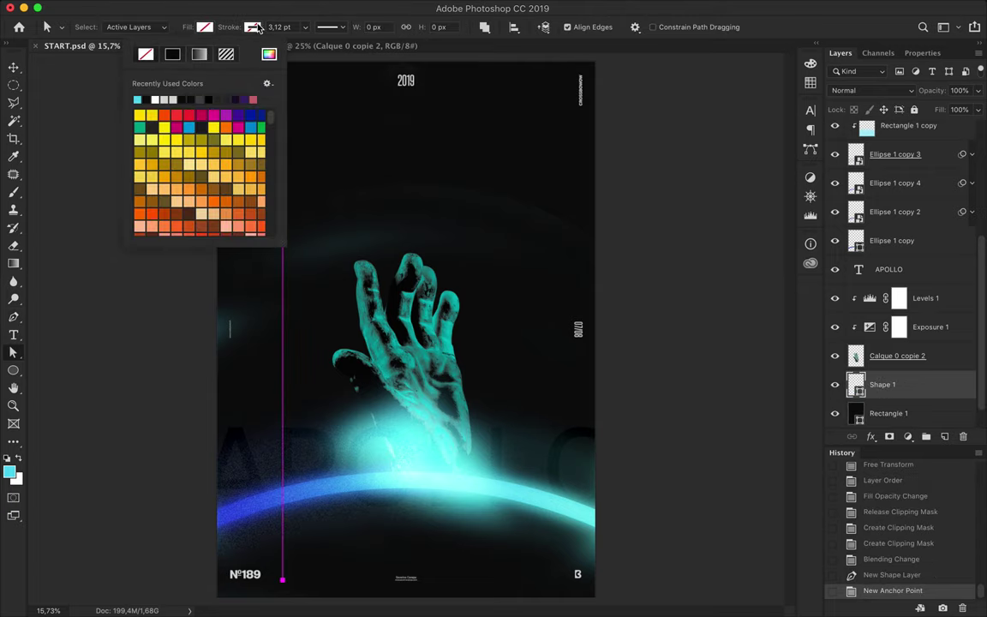
click(254, 26)
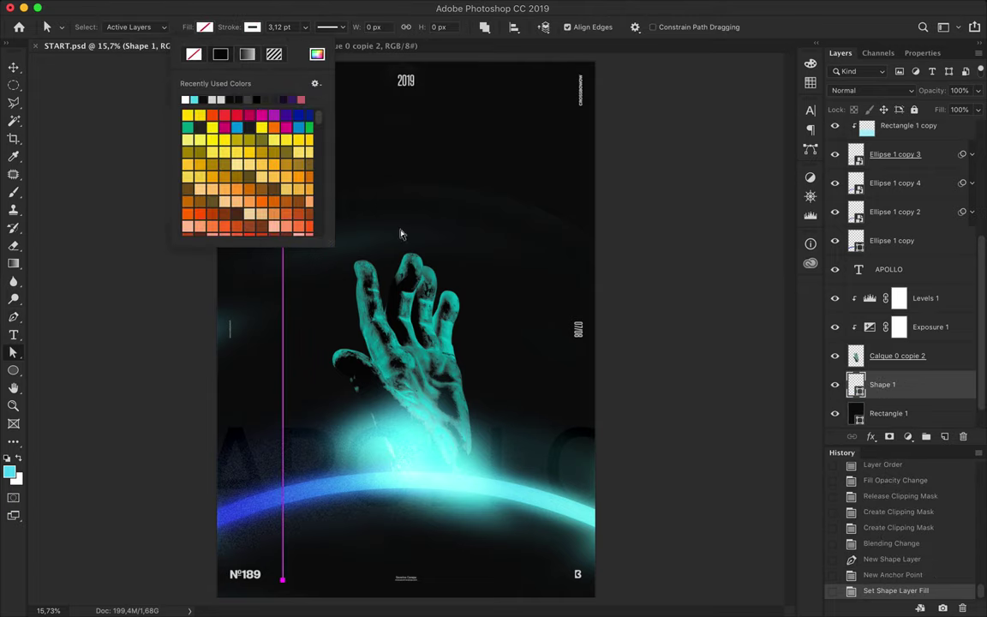
click(289, 27)
text(1)
key(Return)
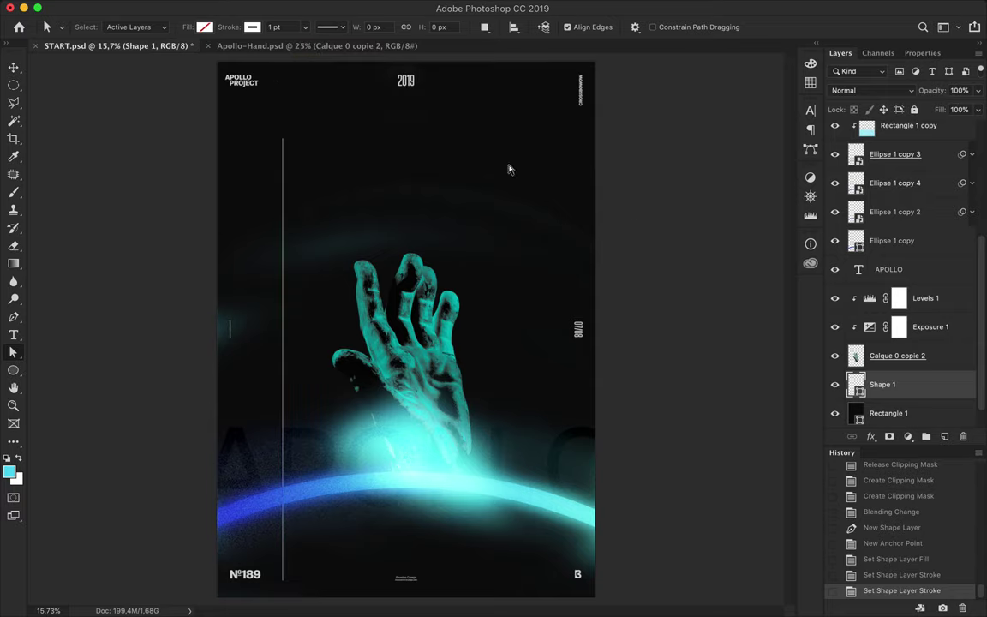
key(Escape)
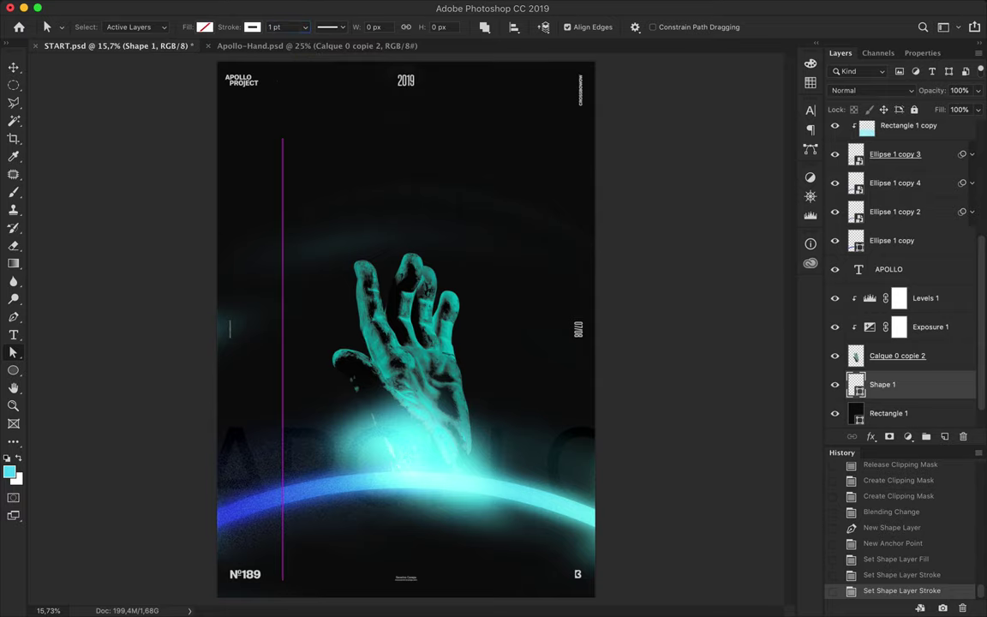
text(0,25)
key(Return)
Zoom in and draw a closed pen outline starting at the fingertip.
key(p)
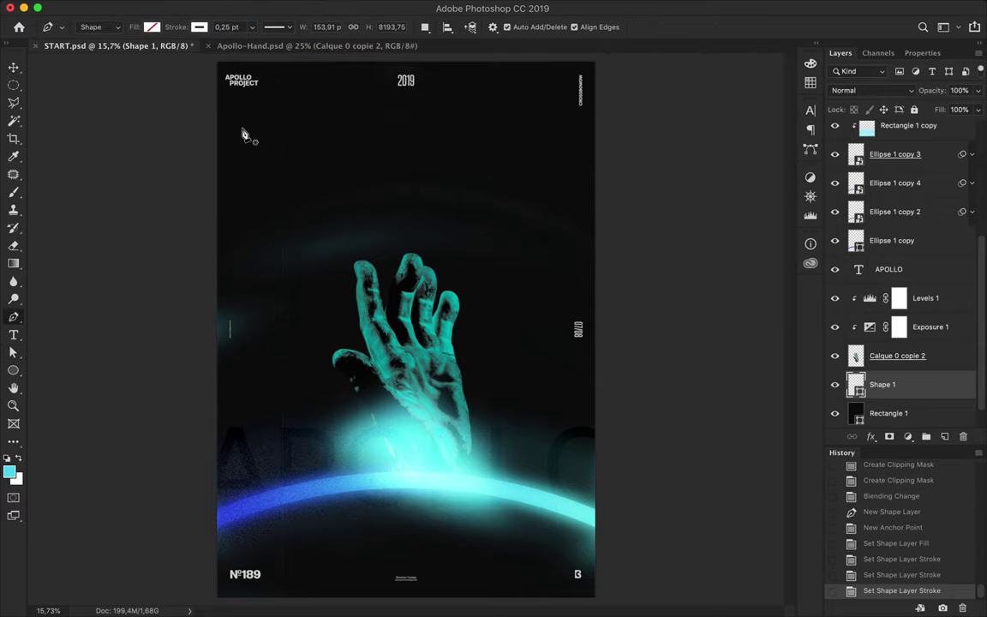
key(ctrl+plus)
scroll(235, 133, down, 2)
scroll(214, 125, down, 1)
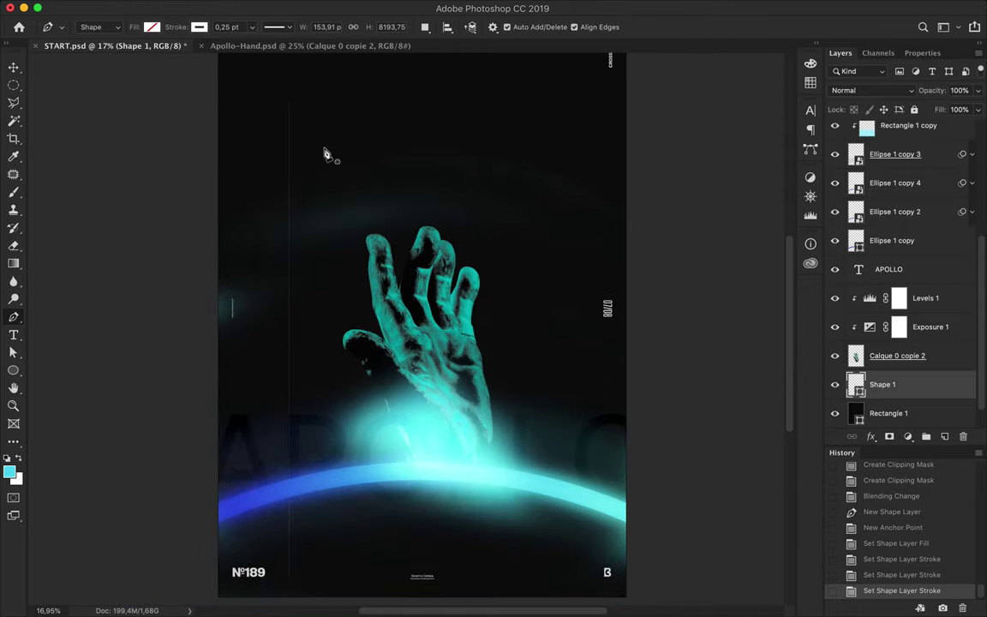
click(354, 341)
click(469, 471)
click(471, 283)
click(429, 233)
click(356, 341)
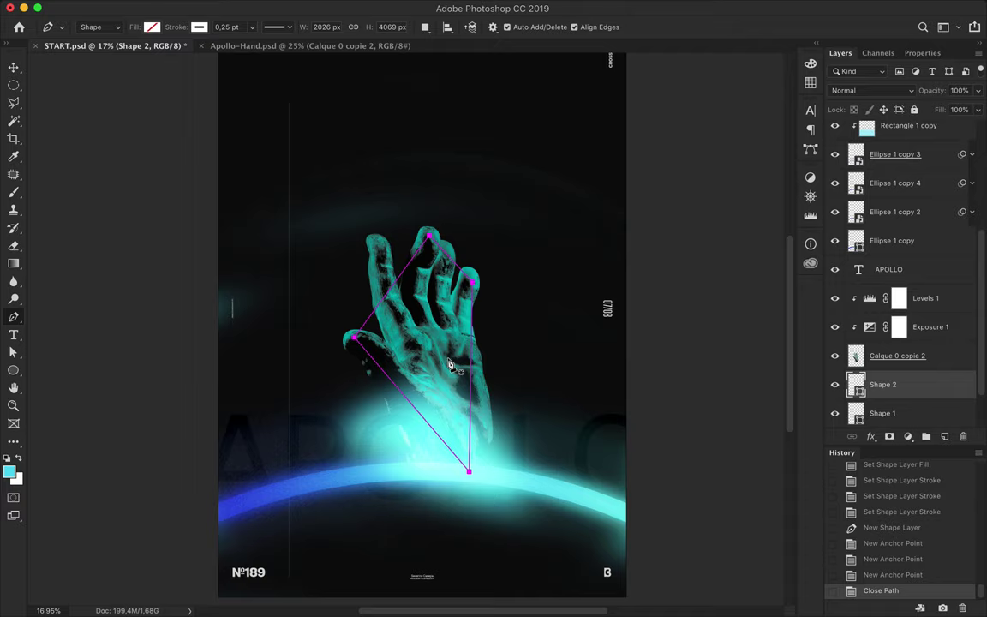
Sketch another vertical line path to the right of the hand.
scroll(447, 370, up, 3)
scroll(506, 269, up, 2)
click(570, 125)
shift+click(570, 360)
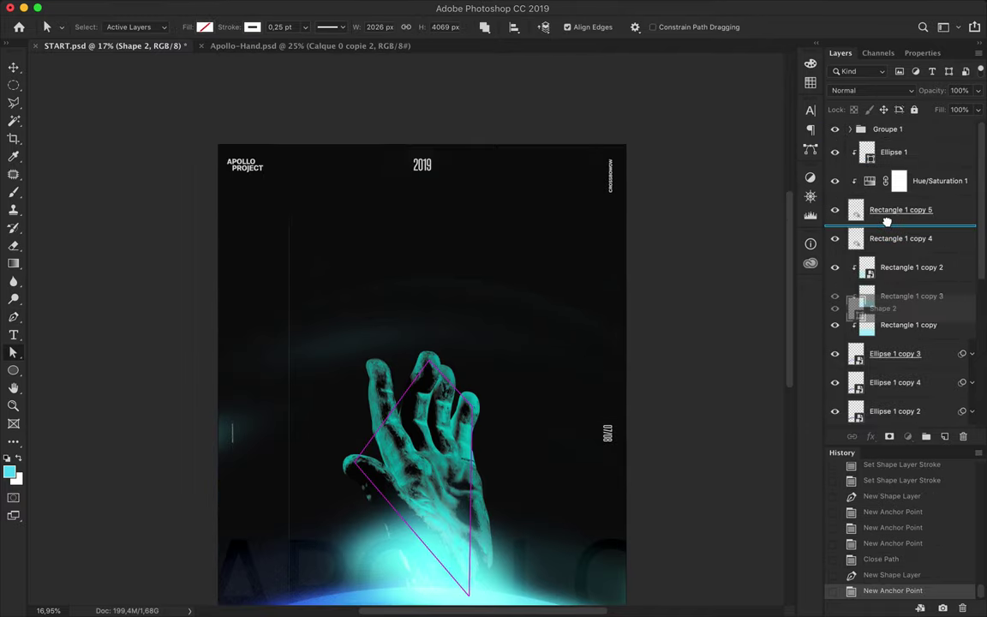
drag(908, 416, 883, 224)
Delete the unwanted shape layers, starting from Shape 1.
key(v)
scroll(665, 374, down, 3)
scroll(897, 346, down, 5)
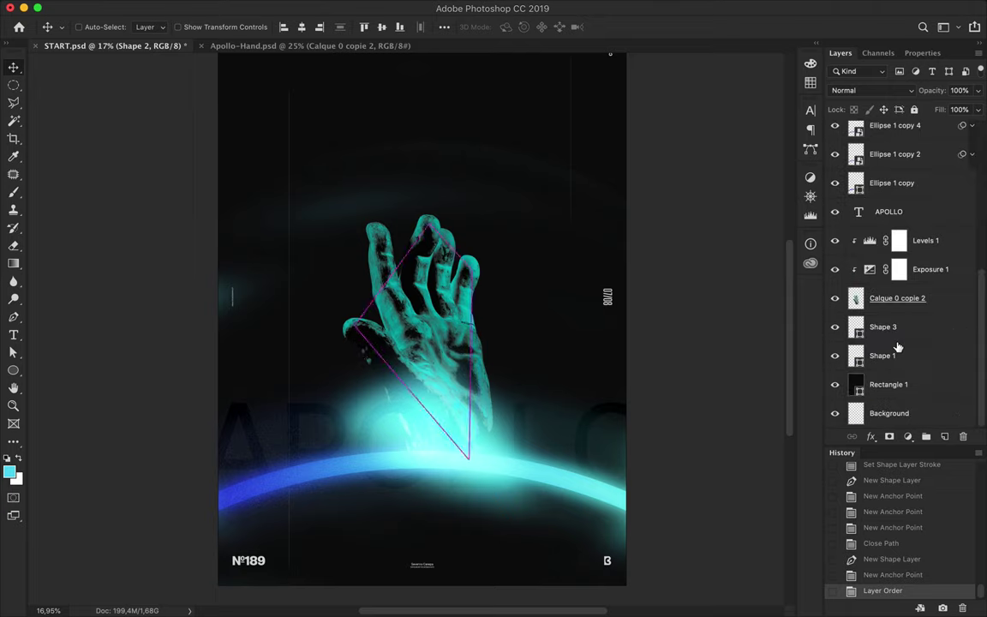
click(895, 356)
shift+click(907, 328)
key(Delete)
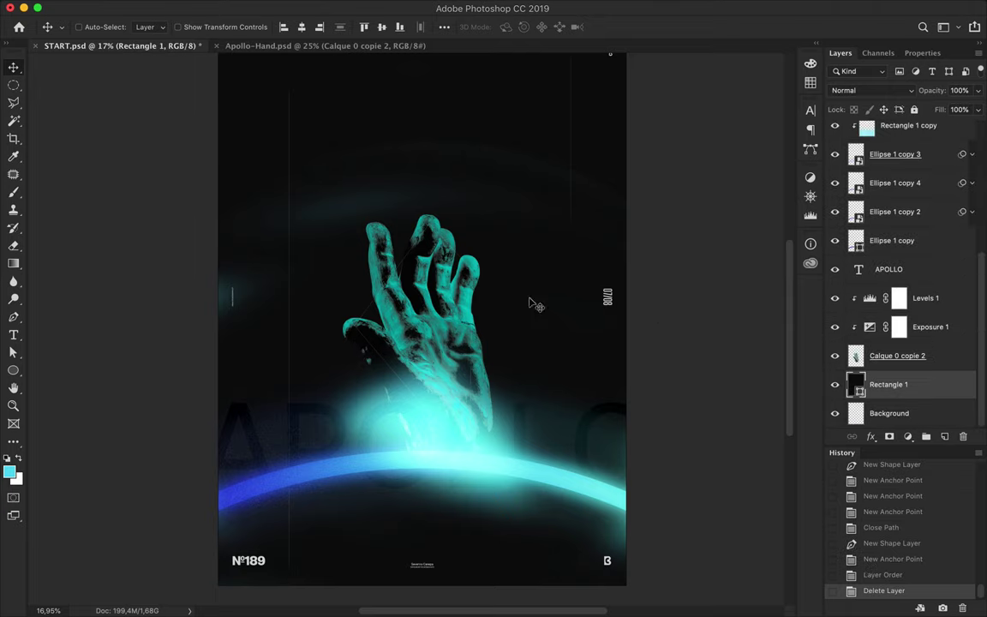
Draw a closed diamond outline around the hand.
key(p)
key(Escape)
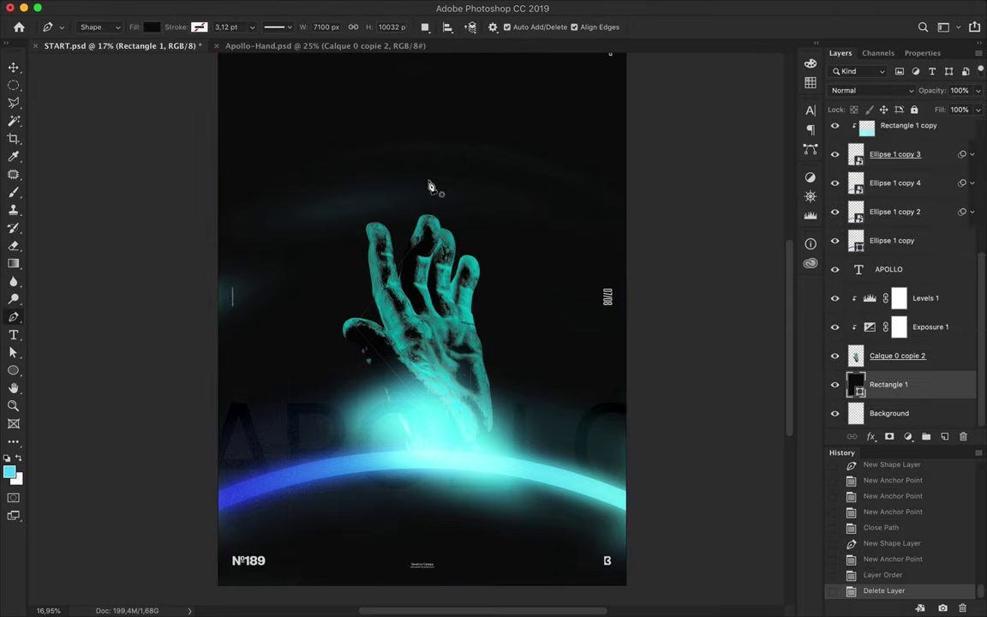
click(427, 166)
click(319, 365)
click(452, 464)
click(524, 346)
click(427, 166)
Give the diamond a 0,25 pt stroke and no fill.
text(,25)
key(Return)
click(200, 26)
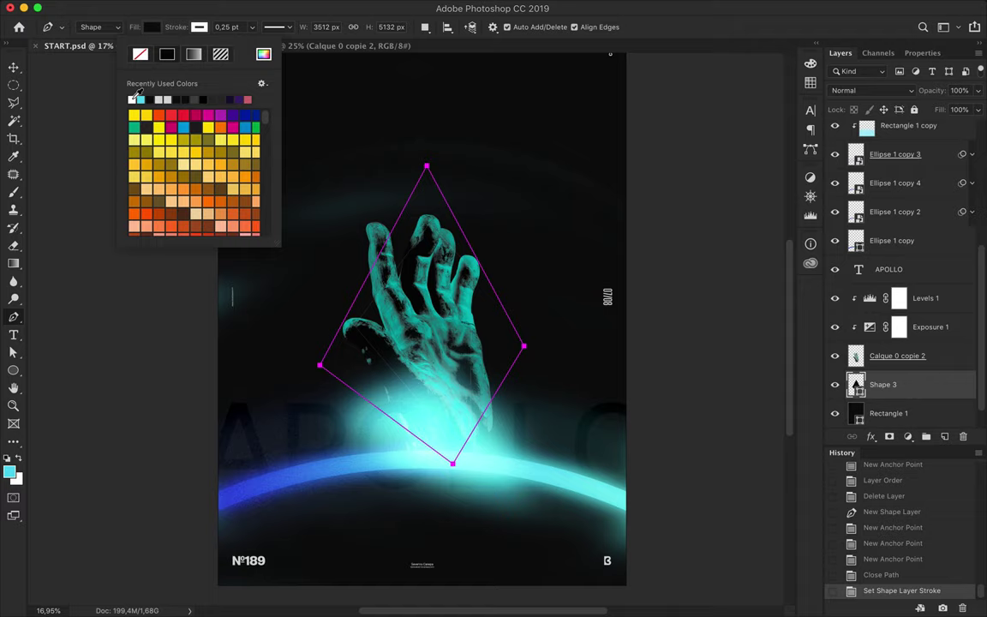
click(156, 31)
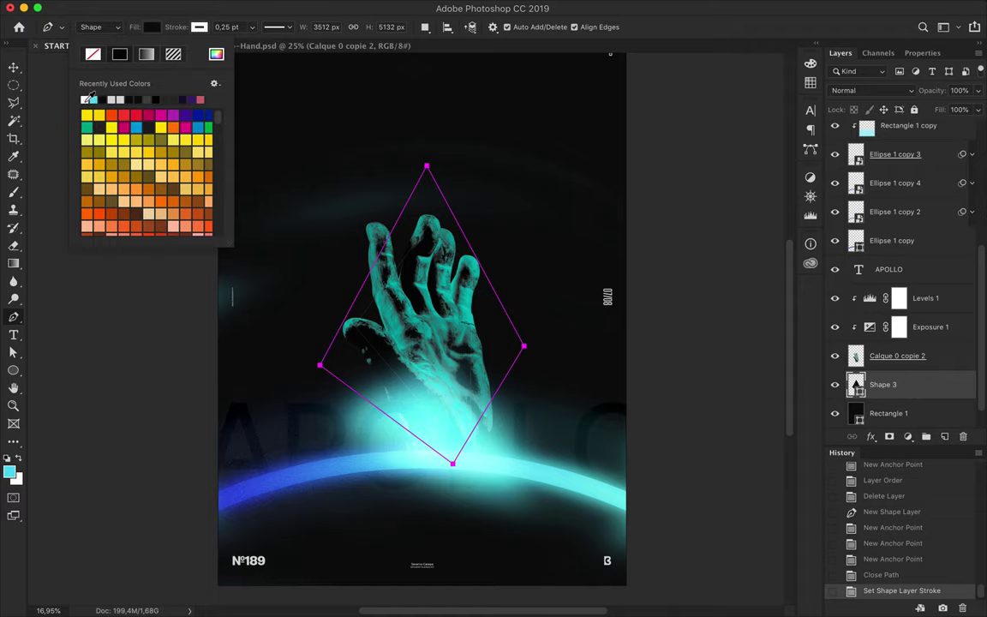
click(660, 184)
key(BackSpace)
key(Escape)
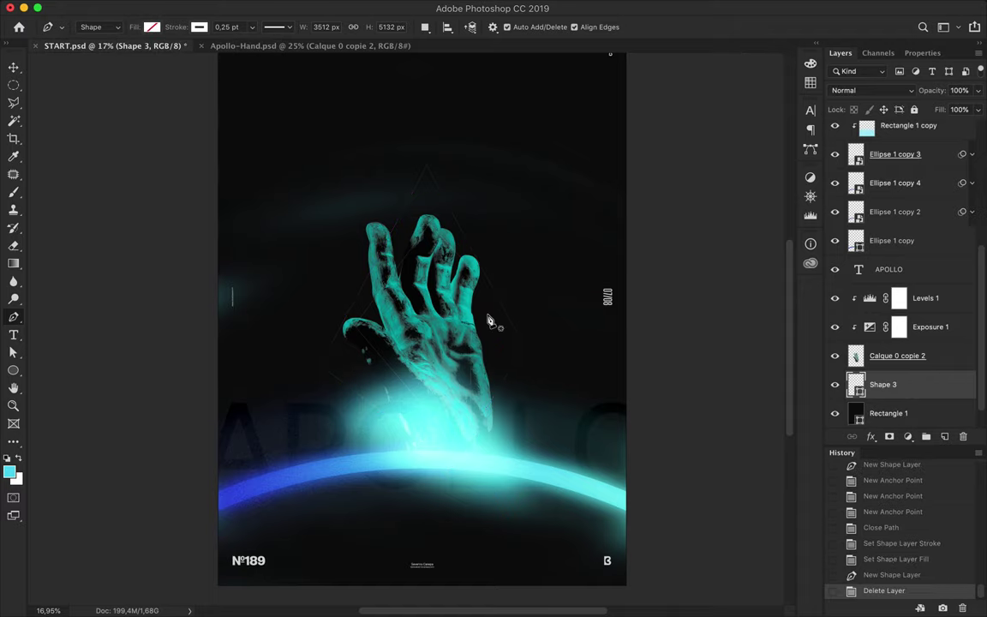
Draw second and third diamond outlines around the hand.
click(314, 321)
click(447, 466)
click(541, 279)
click(391, 152)
click(315, 321)
click(279, 343)
click(455, 449)
click(585, 326)
click(415, 98)
click(279, 343)
Draw a fourth diamond and a tilted rectangle outline near the arc.
click(435, 456)
click(534, 232)
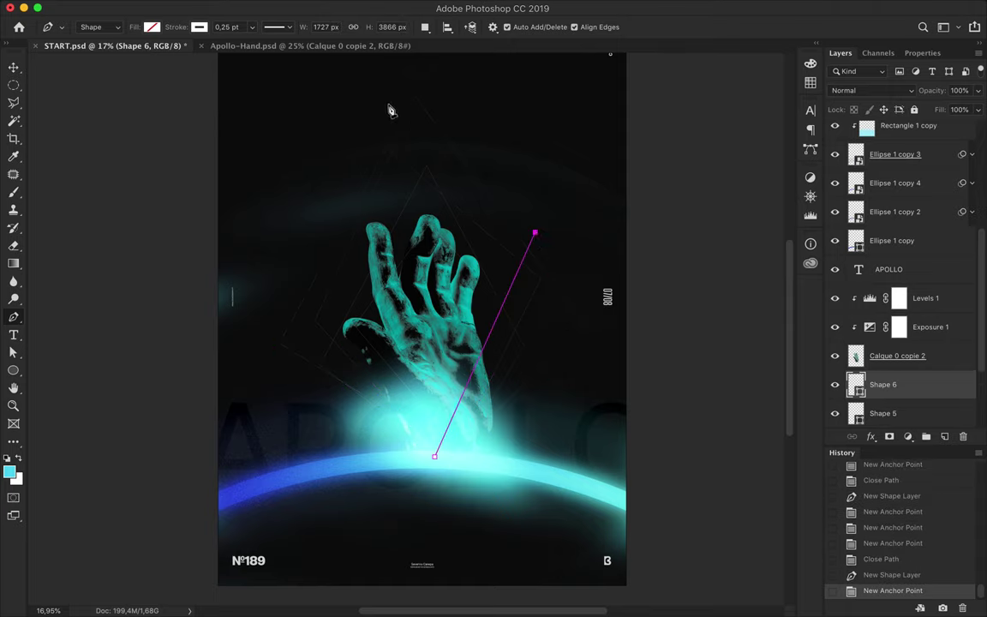
click(435, 140)
click(289, 291)
click(434, 456)
click(444, 460)
click(559, 385)
click(462, 129)
click(302, 224)
click(444, 460)
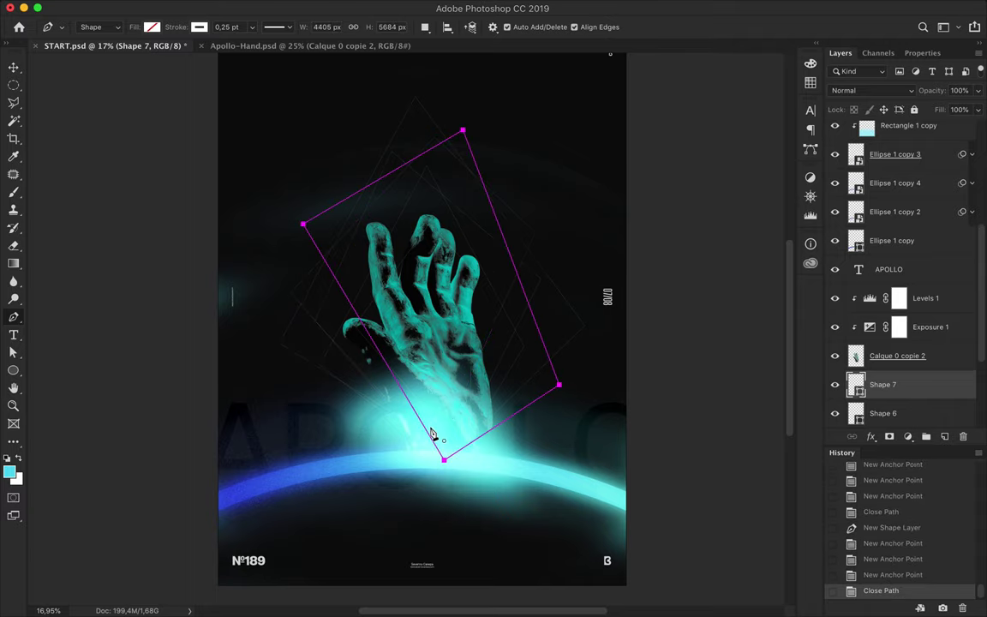
key(a)
click(675, 208)
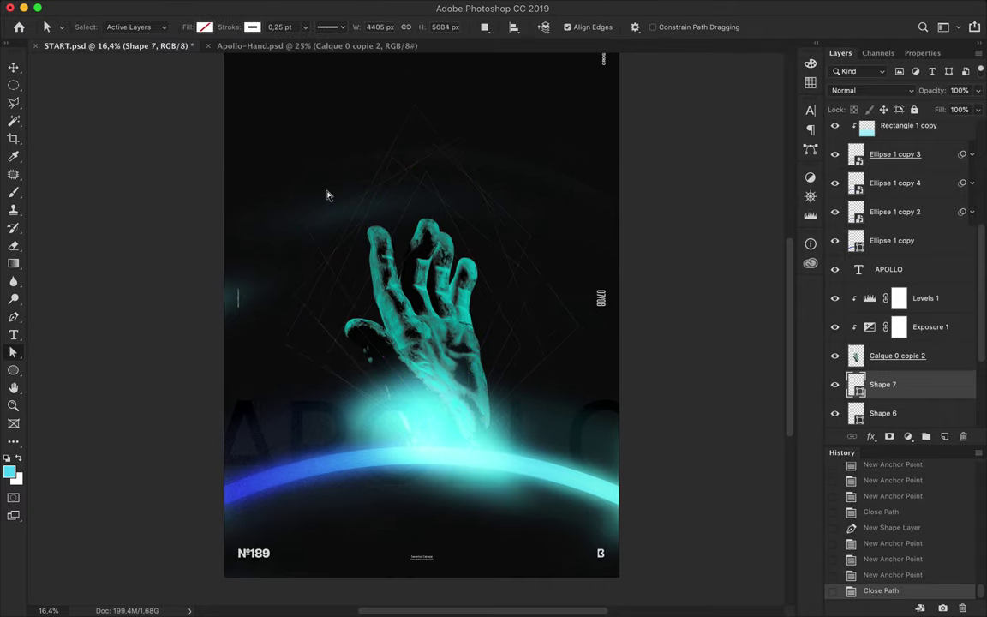
Try a gradient fill on Shape 7, then undo it.
key(u)
click(152, 26)
click(147, 54)
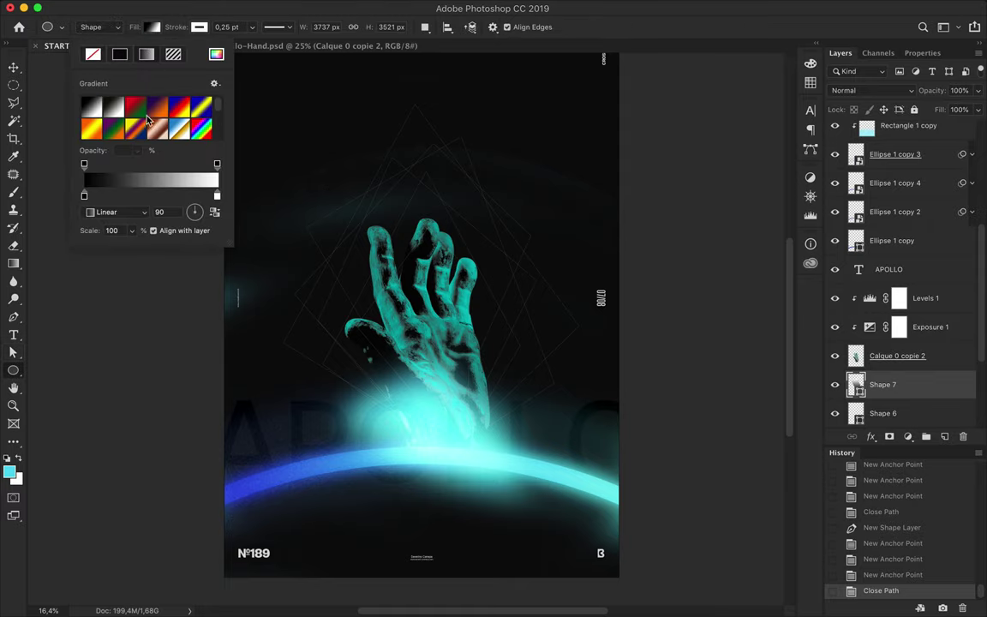
click(453, 330)
click(454, 332)
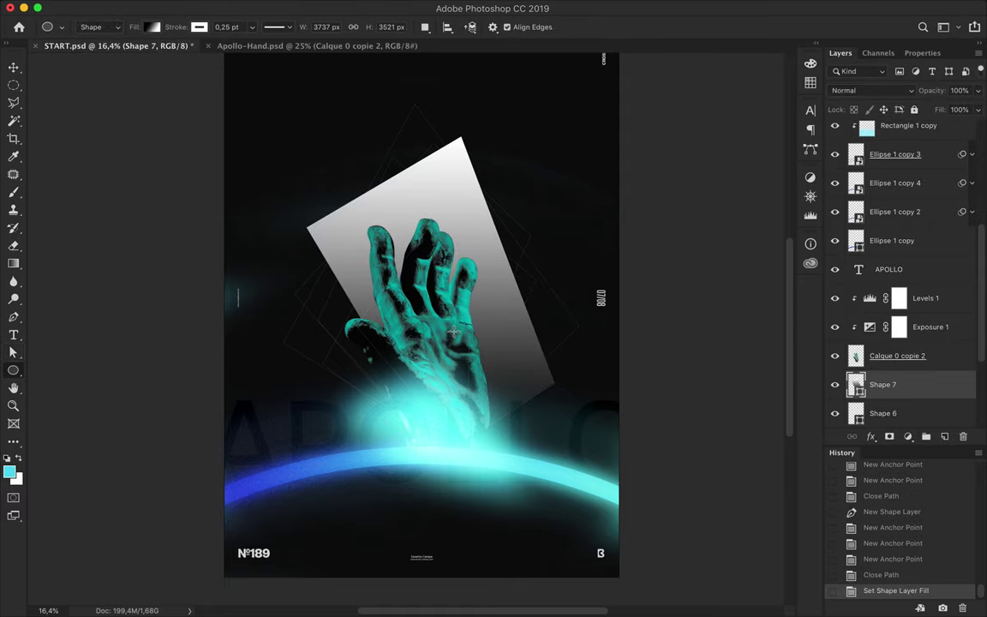
key(ctrl+z)
Select the Ellipse 1 copy 2 and Ellipse 1 copy 3 layers.
scroll(903, 248, down, 5)
scroll(900, 257, up, 5)
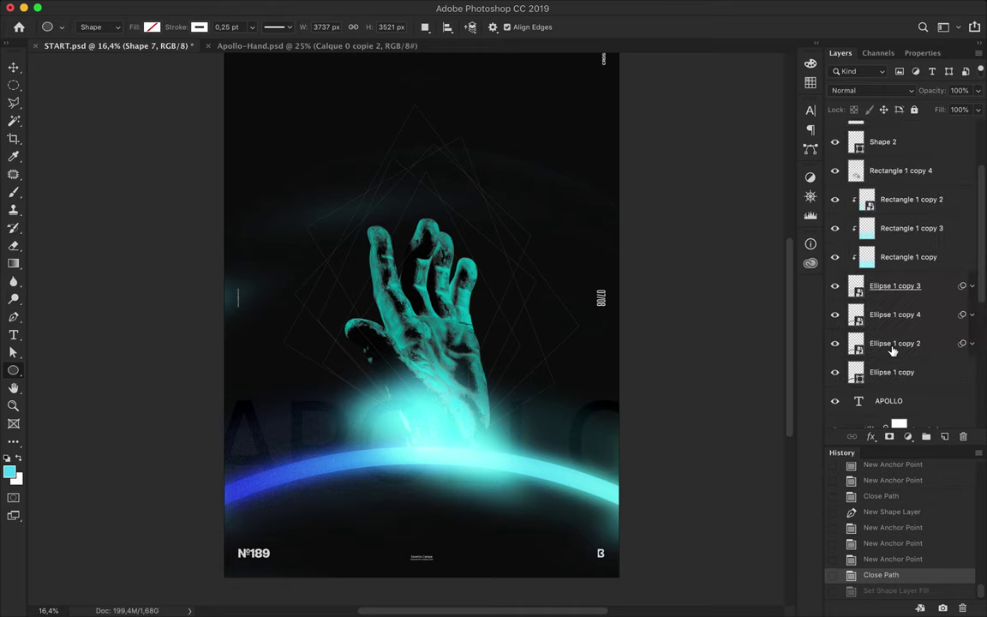
click(894, 343)
key(a)
click(895, 315)
click(891, 285)
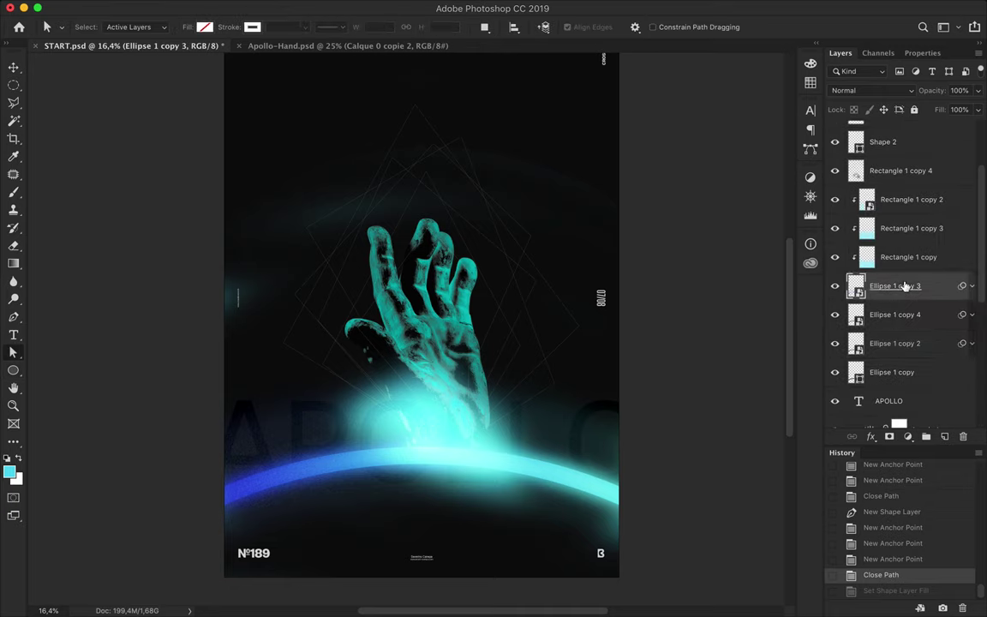
Hide the Ellipse 1 copy 3 glow, sample the arc's blue, then show the glow again.
scroll(911, 294, down, 5)
scroll(910, 294, down, 3)
scroll(910, 294, up, 4)
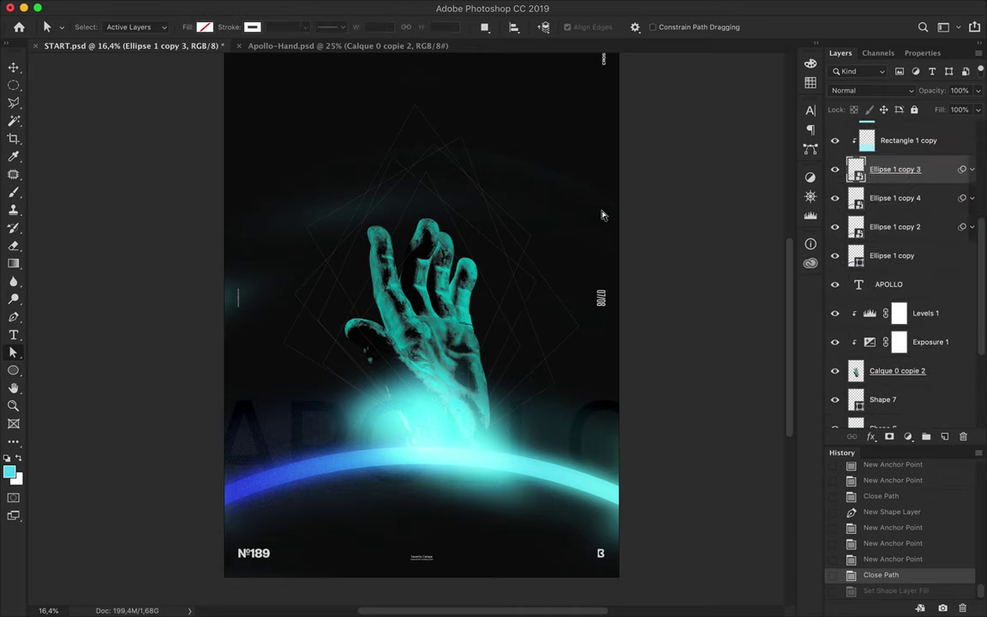
click(835, 170)
key(i)
click(250, 484)
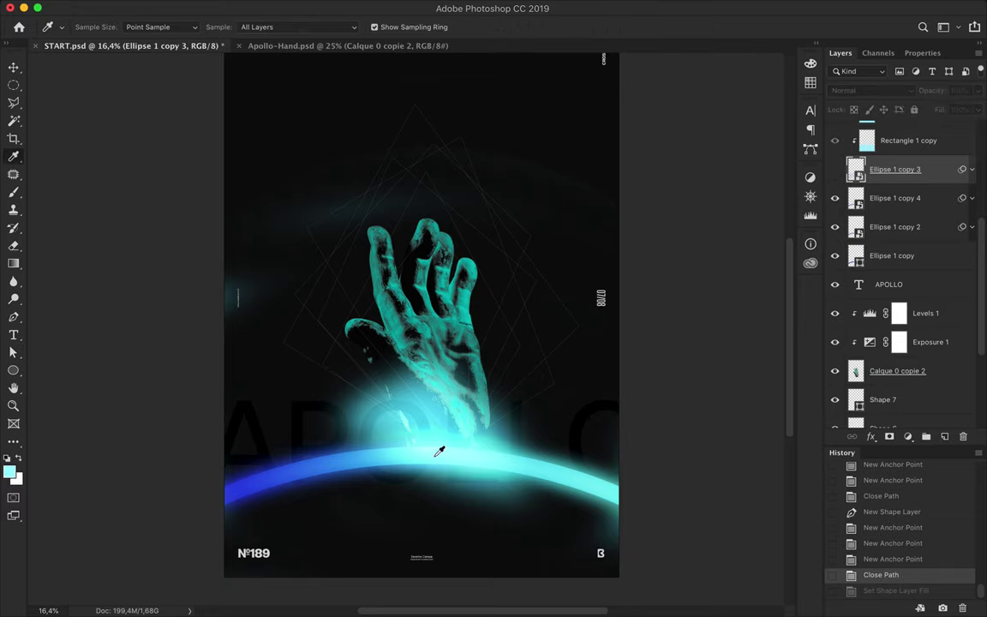
key(v)
click(835, 170)
scroll(889, 294, down, 5)
Draw a small circle above the hand and stack Ellipse 2 above Ellipse 1 copy.
key(a)
key(u)
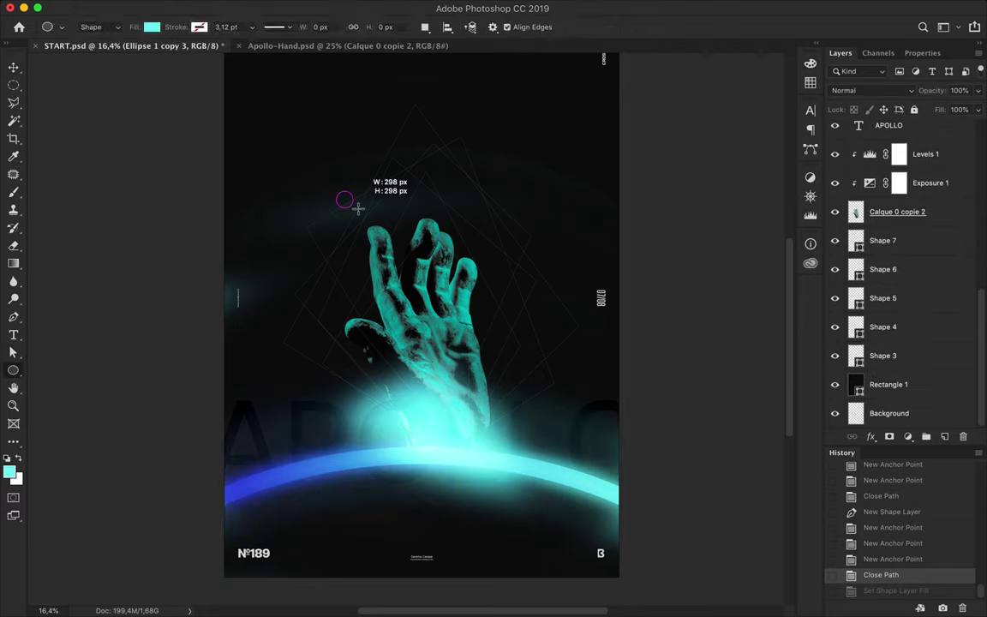
drag(356, 208, 356, 209)
key(a)
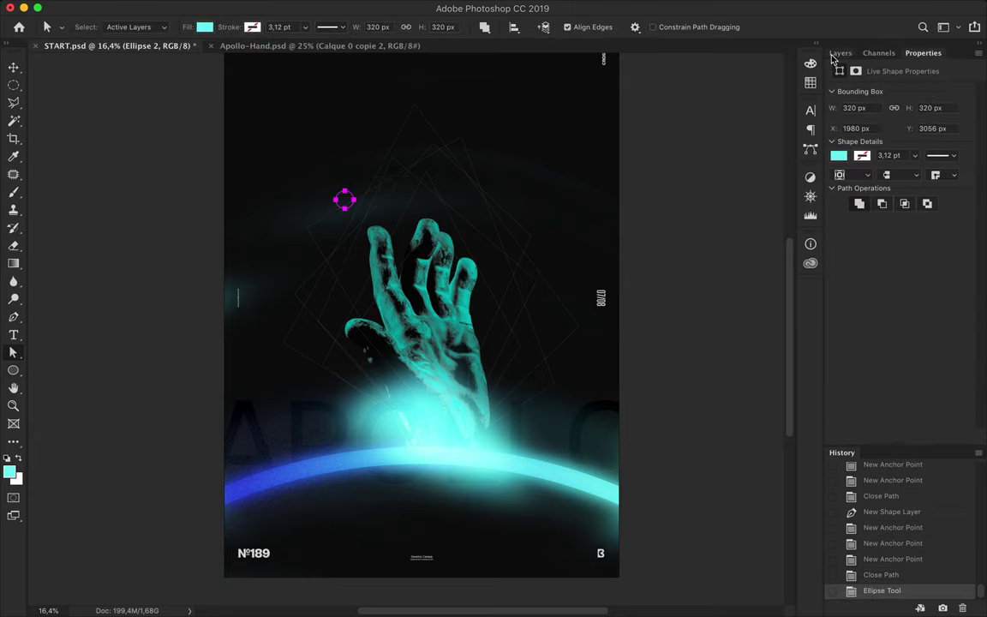
click(840, 53)
scroll(913, 369, up, 3)
drag(891, 407, 891, 353)
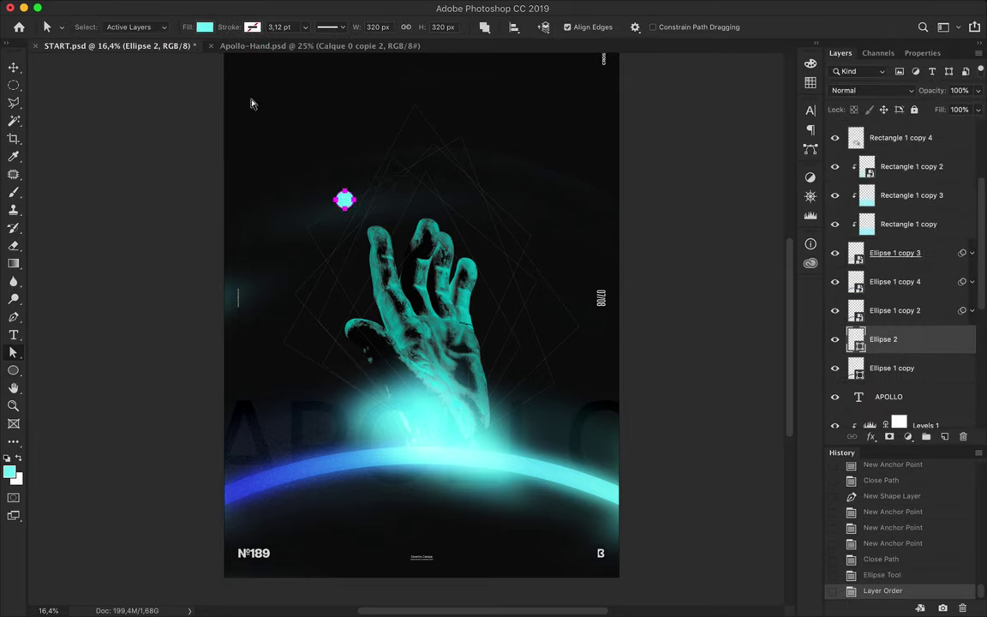
Fill the small circle with a peach preset gradient.
click(204, 27)
click(199, 54)
scroll(418, 120, down, 5)
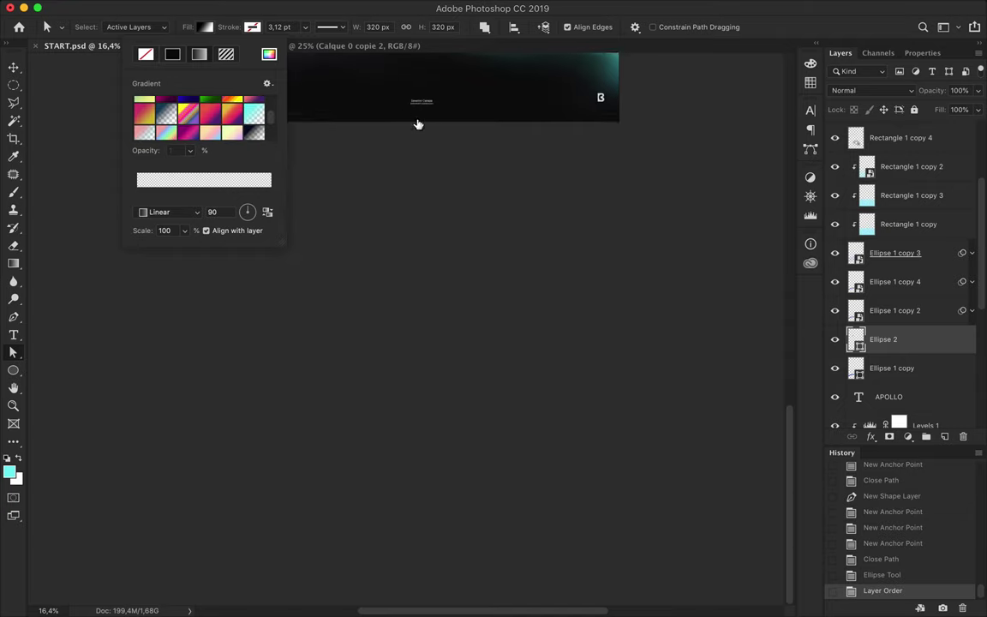
scroll(418, 125, up, 5)
scroll(198, 115, down, 2)
click(254, 128)
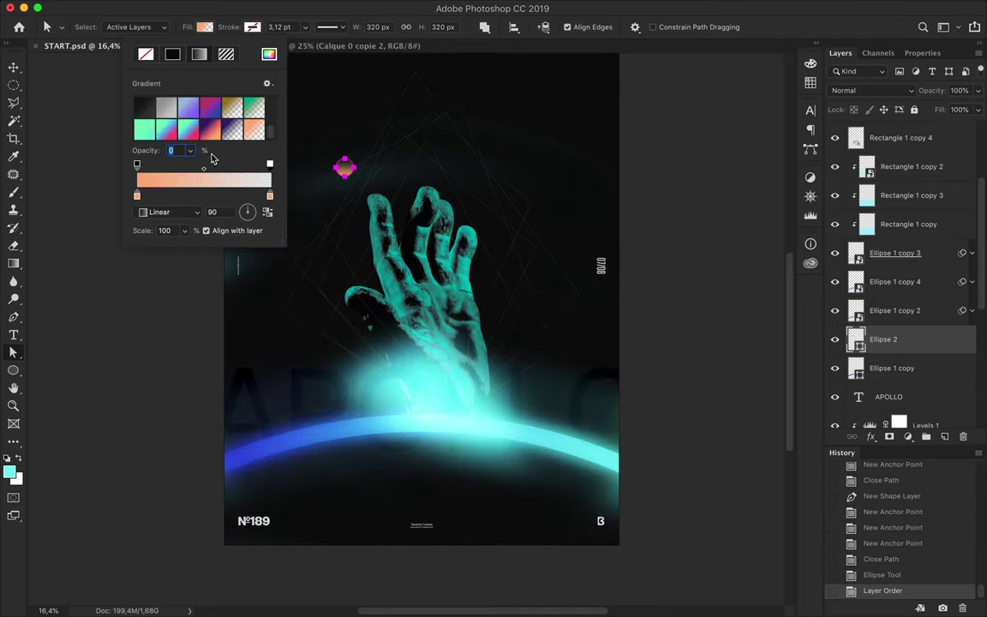
Make the gradient's left stop blue and add a coloured middle stop.
double_click(137, 195)
click(811, 83)
click(680, 72)
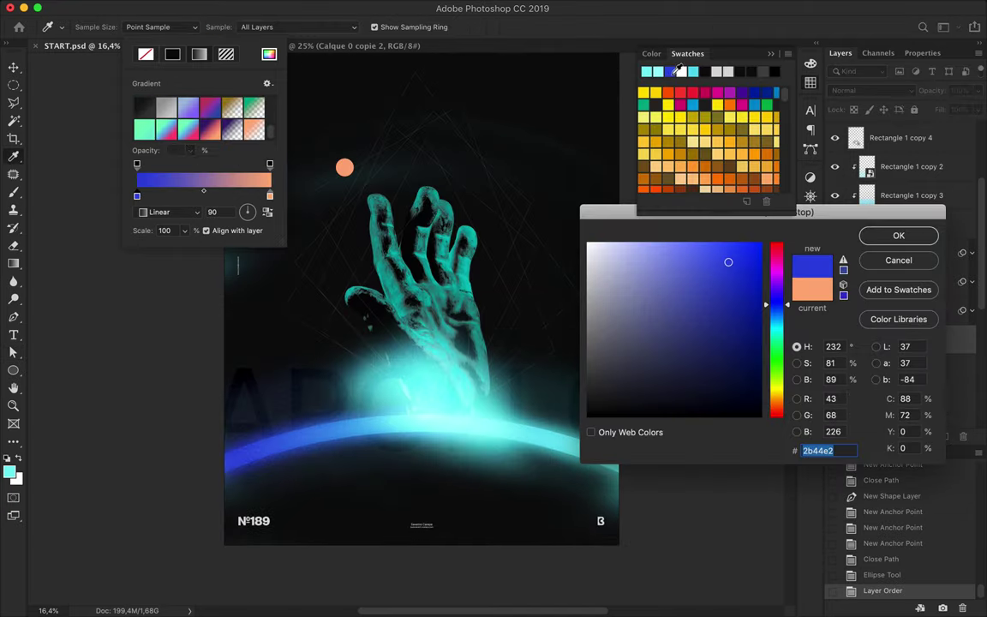
key(Return)
click(203, 195)
double_click(203, 196)
click(692, 71)
key(Return)
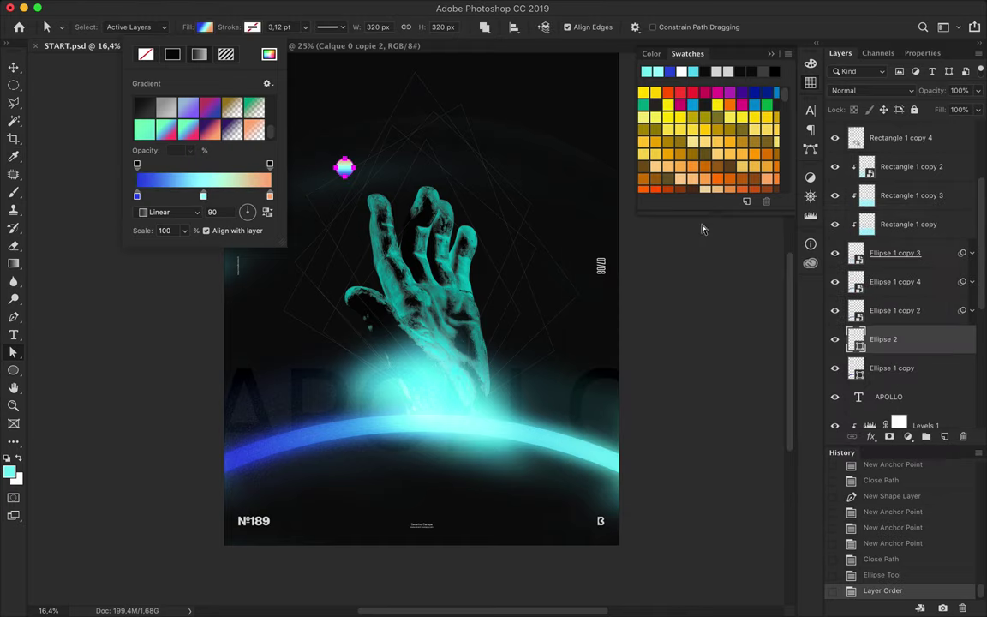
Set the right gradient stop to light cyan 53d9f3.
double_click(270, 195)
drag(245, 178, 200, 178)
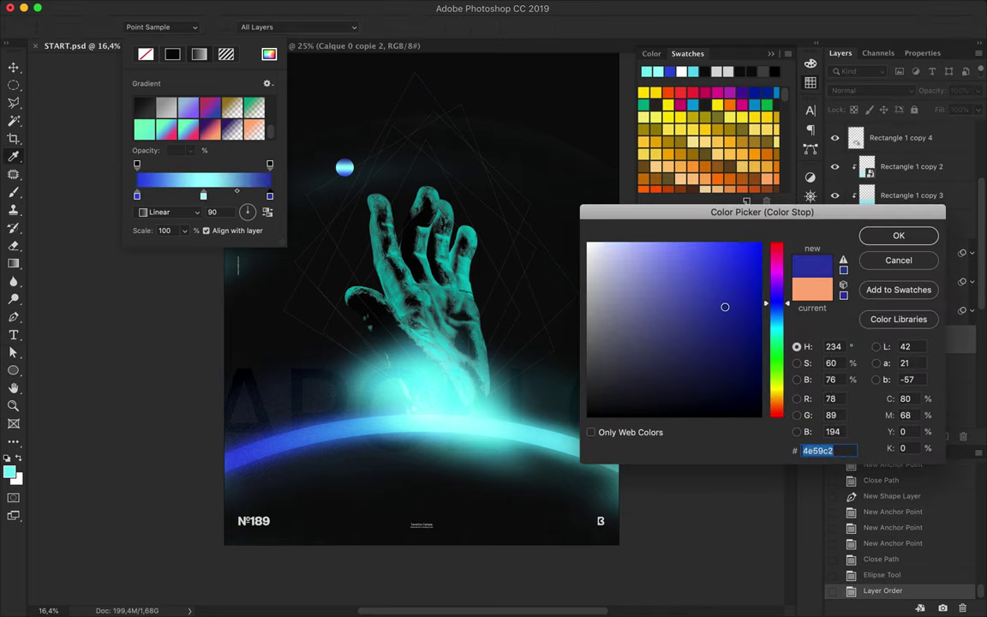
click(916, 238)
double_click(270, 196)
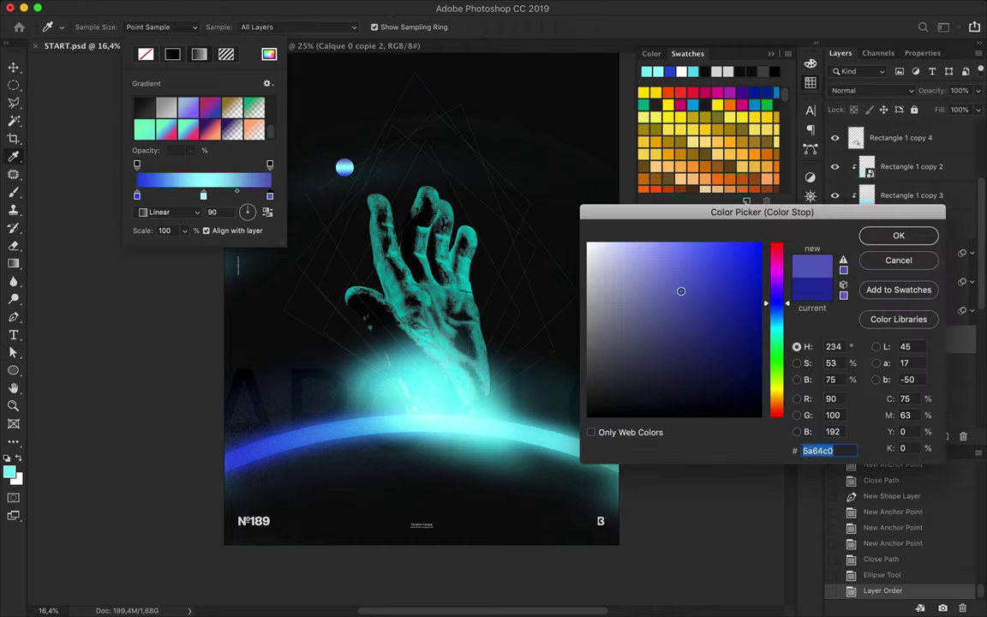
click(695, 72)
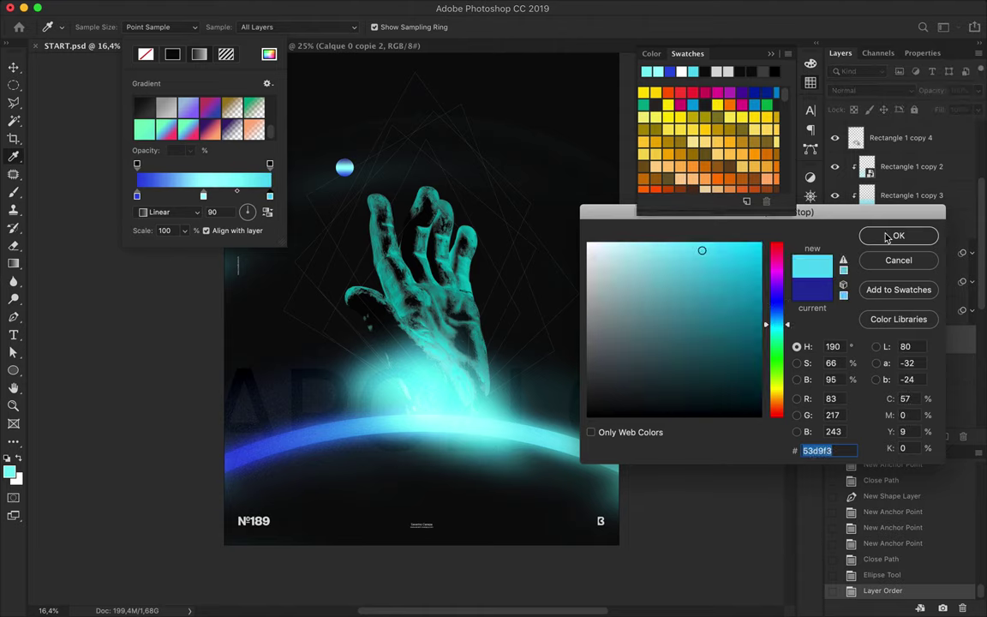
click(891, 237)
Duplicate the orb and place the copy just above the index fingertip.
key(v)
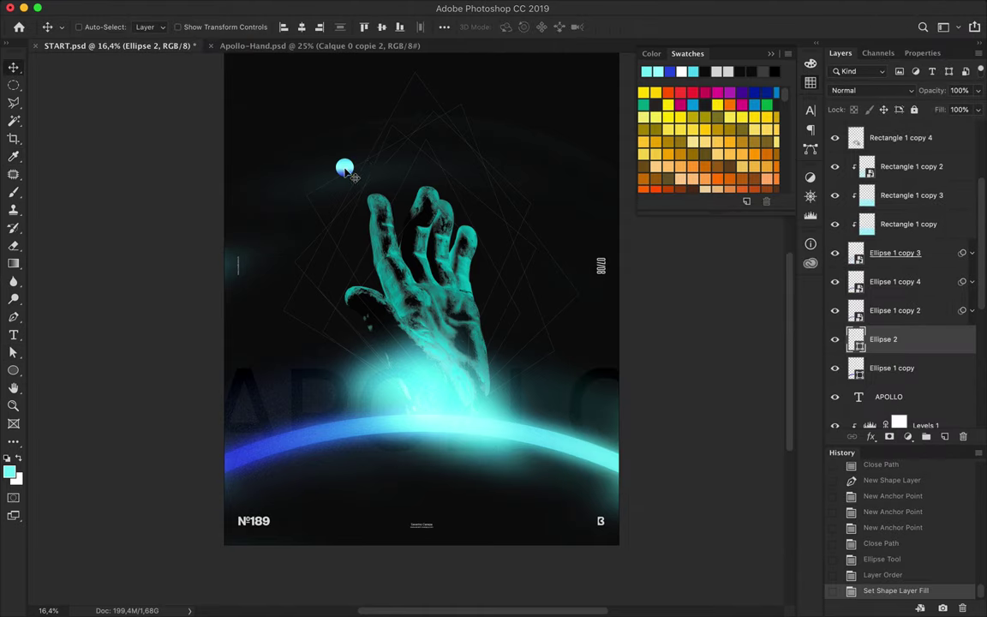
drag(347, 172, 373, 175)
drag(879, 343, 882, 332)
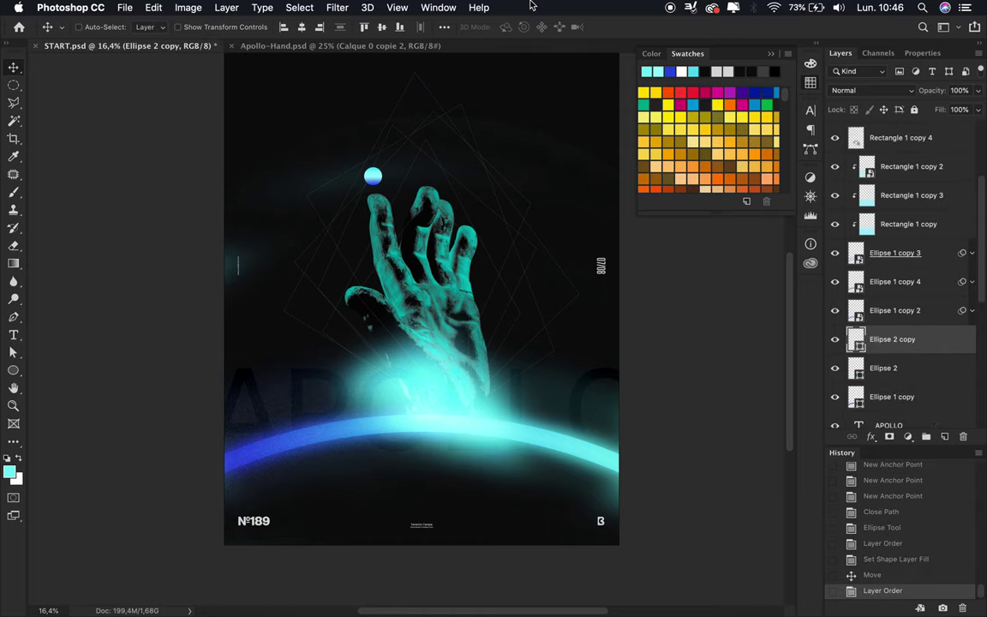
Apply a 53.1 px Gaussian Blur to the orb copy as a smart object.
click(337, 7)
mouse_move(343, 170)
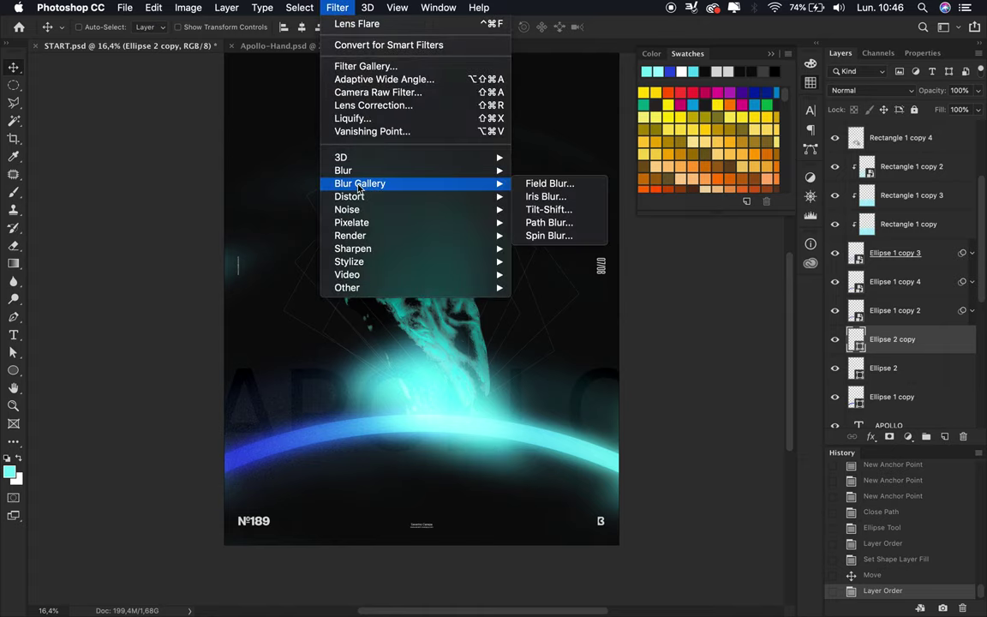
click(540, 184)
click(570, 211)
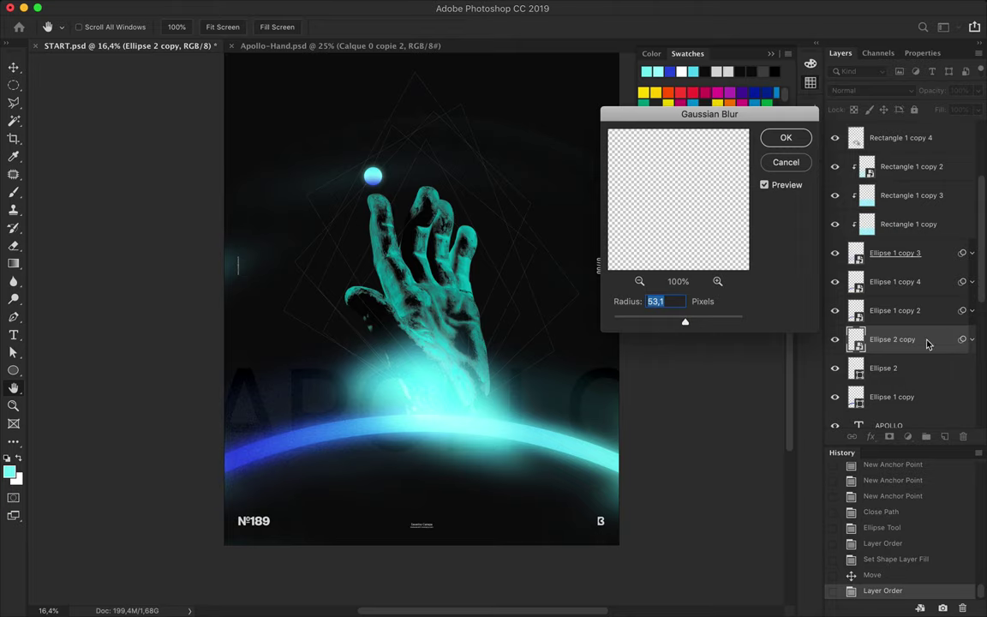
key(Return)
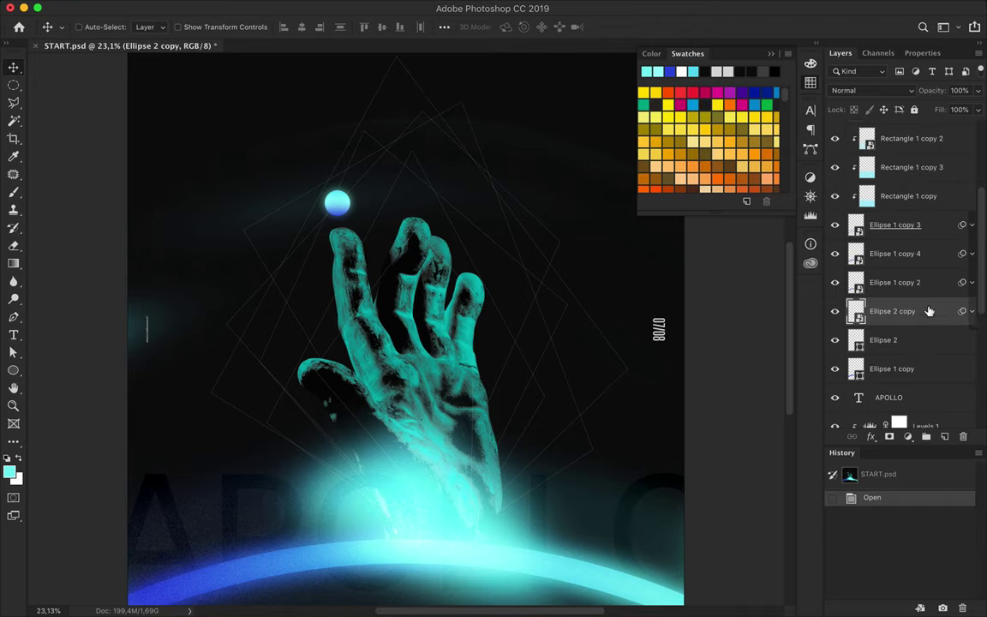
Duplicate the blurred orb, set it to Linear Dodge (Add), and reorder it.
key(ctrl+j)
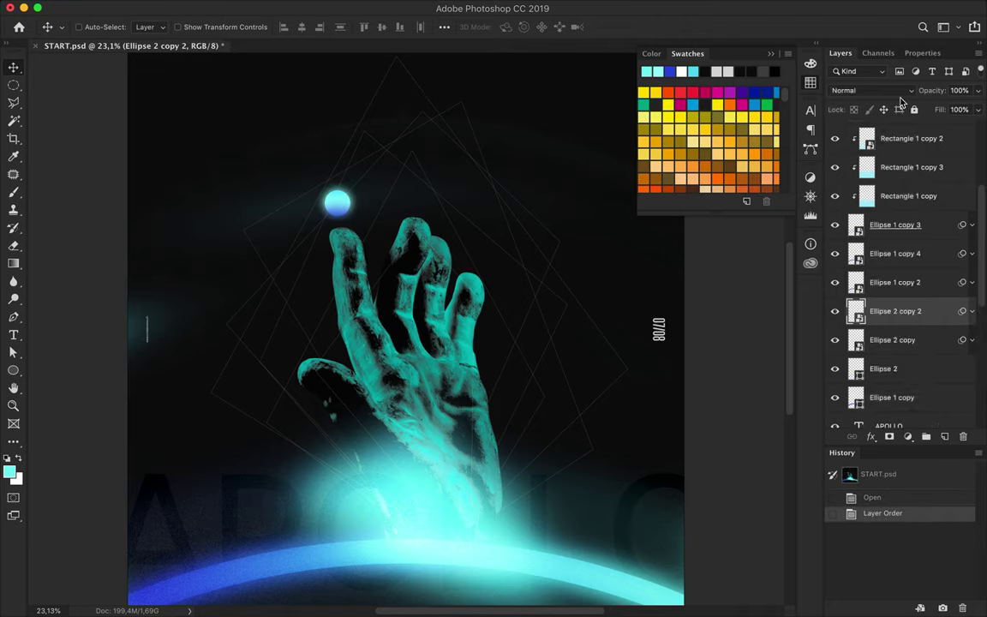
click(872, 90)
click(872, 209)
mouse_move(896, 310)
mouse_down()
mouse_move(892, 348)
mouse_move(908, 283)
mouse_up()
scroll(472, 216, up, 2)
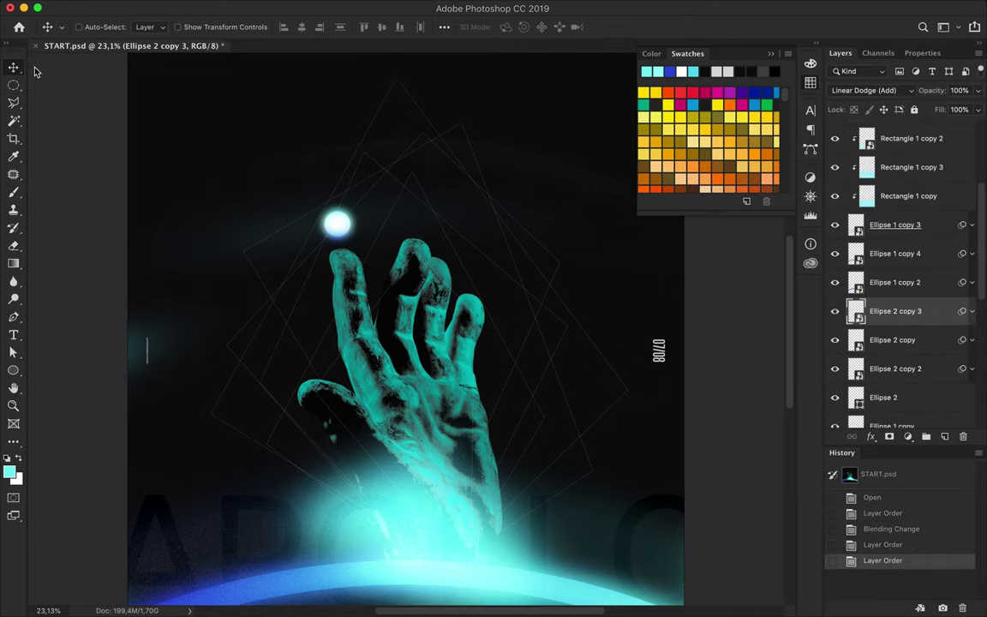
Switch to the Brush tool and browse the brush presets.
key(b)
click(98, 27)
scroll(96, 233, down, 3)
scroll(96, 233, down, 3)
scroll(96, 234, down, 3)
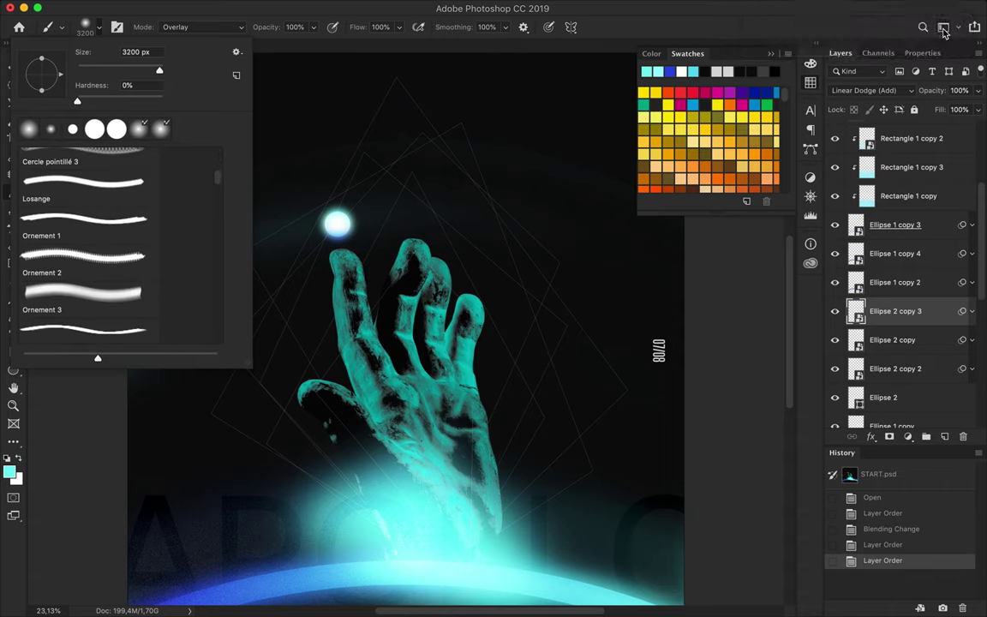
Pick the cluster flou dense brush and add a new empty layer for the particles.
scroll(99, 276, down, 2)
scroll(99, 276, down, 5)
scroll(99, 275, down, 5)
scroll(99, 276, down, 5)
scroll(99, 276, down, 5)
scroll(99, 276, down, 5)
scroll(98, 275, down, 5)
scroll(99, 276, down, 5)
scroll(99, 276, down, 5)
scroll(98, 276, down, 5)
scroll(99, 276, down, 5)
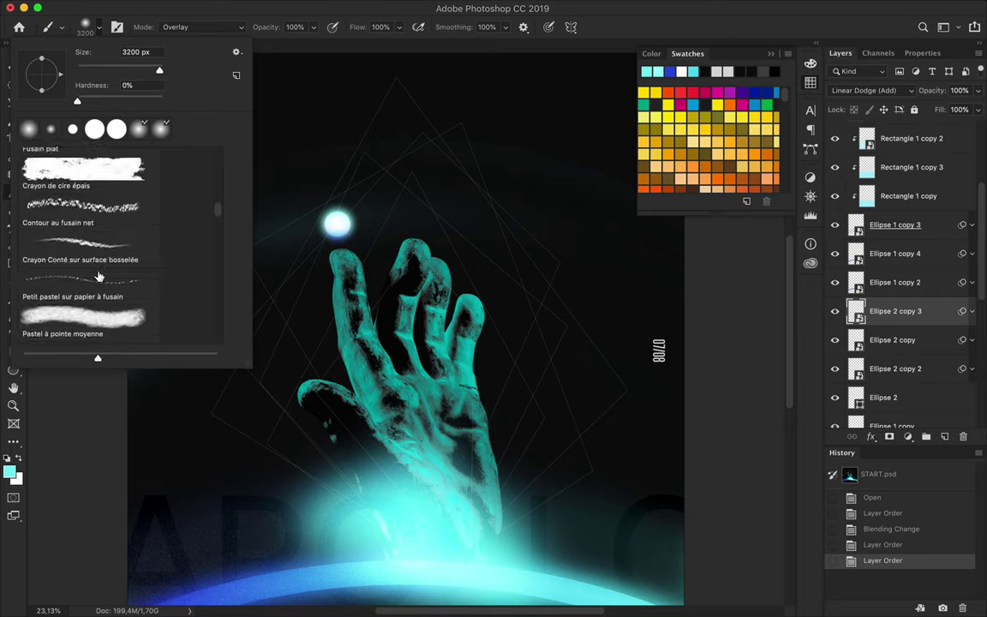
scroll(99, 277, down, 10)
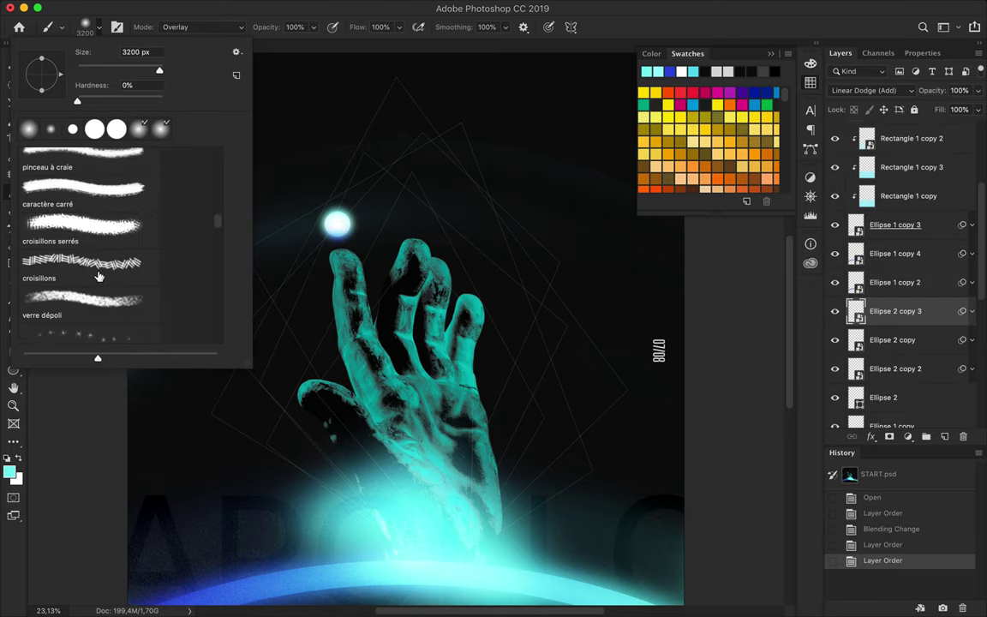
scroll(100, 277, down, 10)
click(97, 178)
key(ctrl+shift+alt+n)
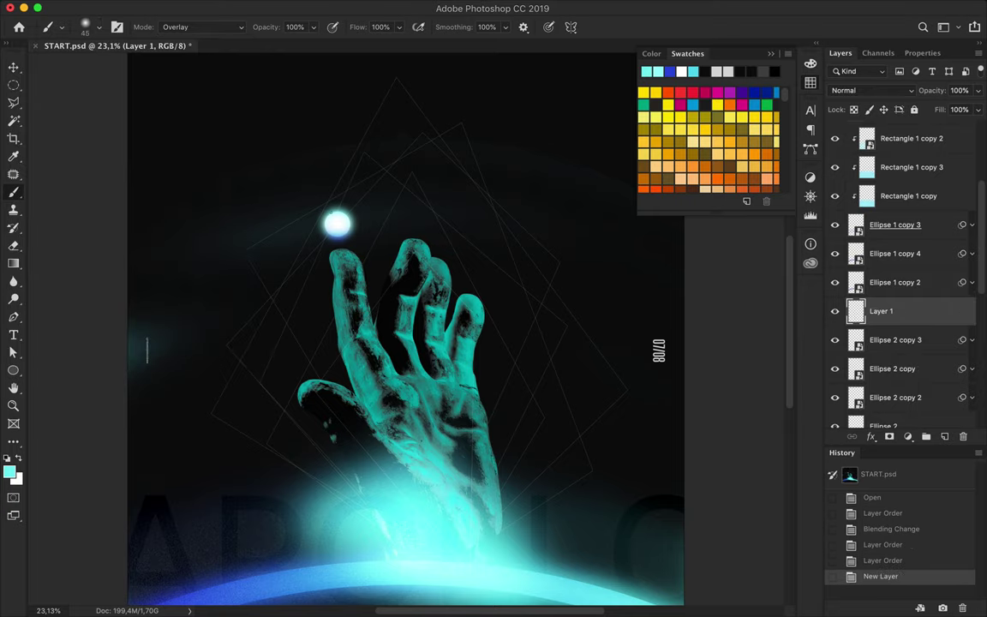
Paint a test particle stroke on the orb's edge.
scroll(305, 180, up, 3)
drag(349, 262, 362, 251)
click(85, 26)
click(346, 278)
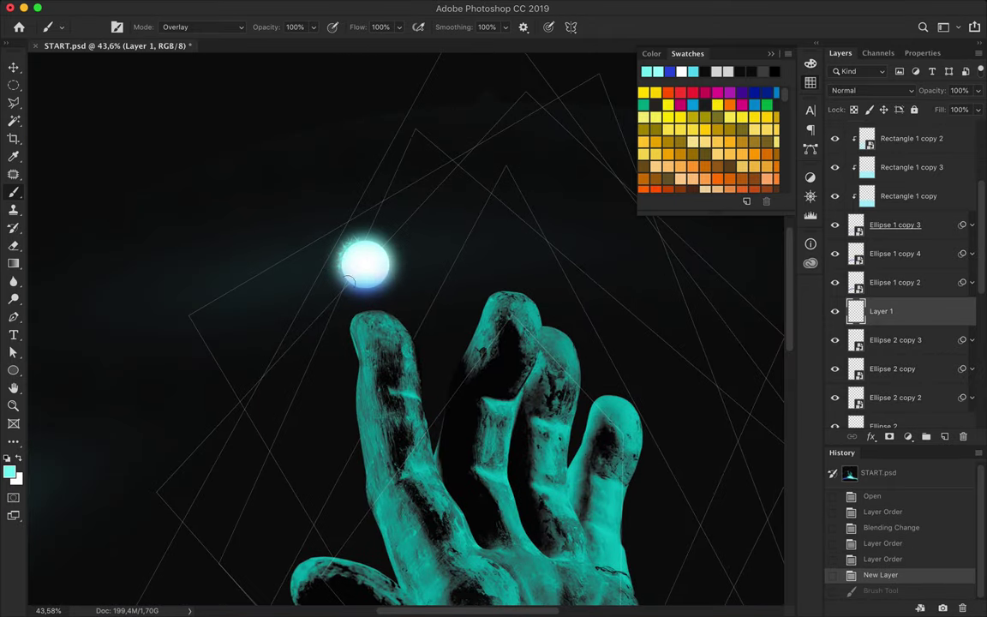
Switch to the GM Dust Particles brush and stamp particles around the glowing orb.
click(85, 27)
scroll(114, 231, down, 5)
scroll(114, 231, down, 5)
scroll(114, 232, down, 5)
scroll(114, 232, down, 5)
scroll(114, 231, down, 5)
scroll(111, 223, down, 5)
scroll(109, 215, down, 5)
scroll(109, 213, down, 5)
scroll(109, 214, down, 5)
scroll(110, 214, down, 5)
scroll(110, 214, down, 5)
scroll(109, 214, down, 5)
scroll(109, 213, down, 3)
click(103, 198)
click(364, 248)
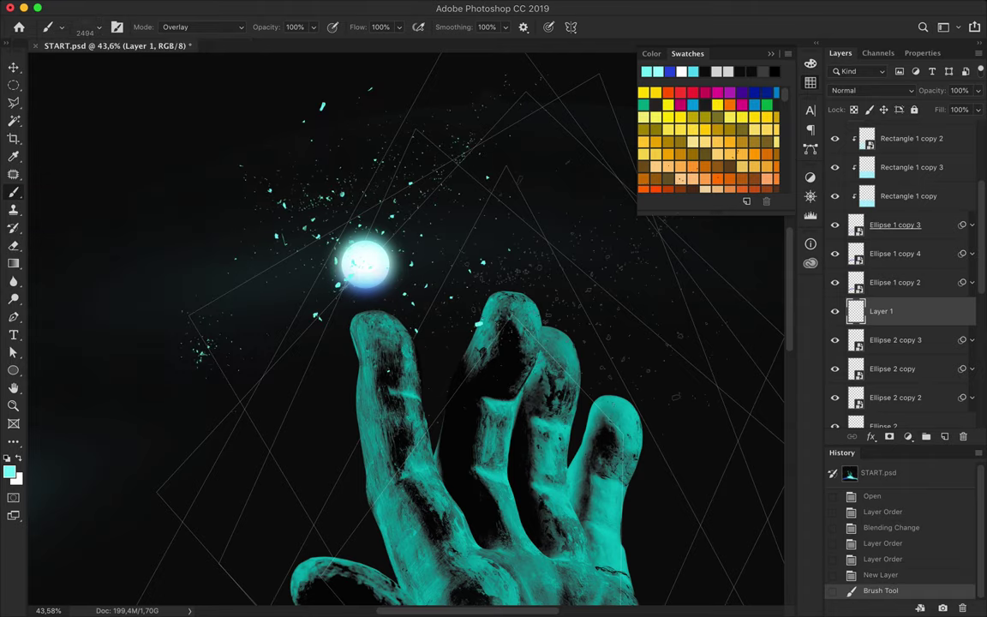
Fit the poster on screen and stamp another particle brush along the lower glow.
key(ctrl+0)
key(v)
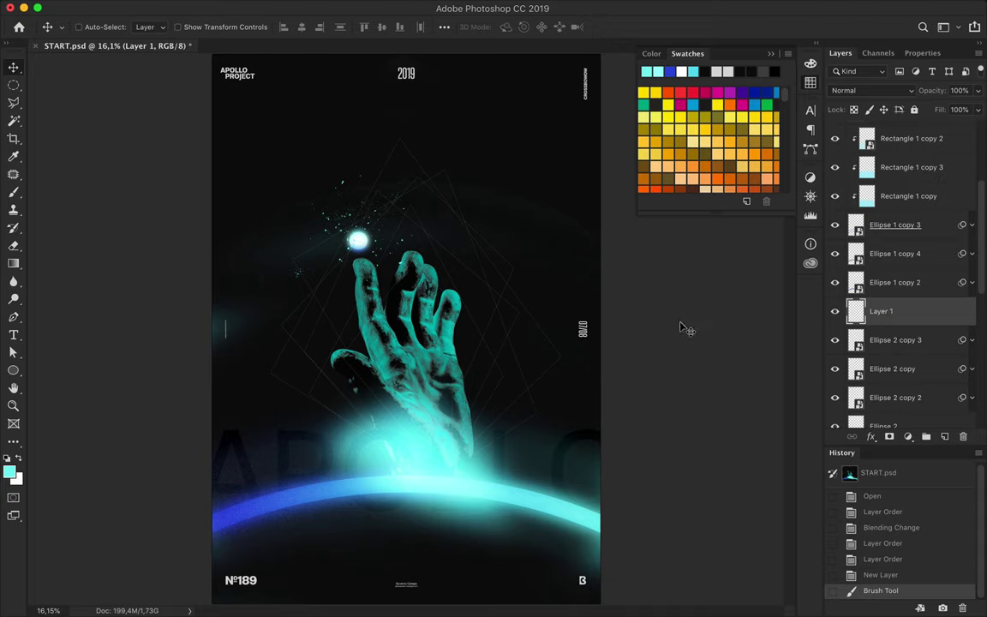
key(b)
click(90, 29)
click(97, 229)
click(428, 505)
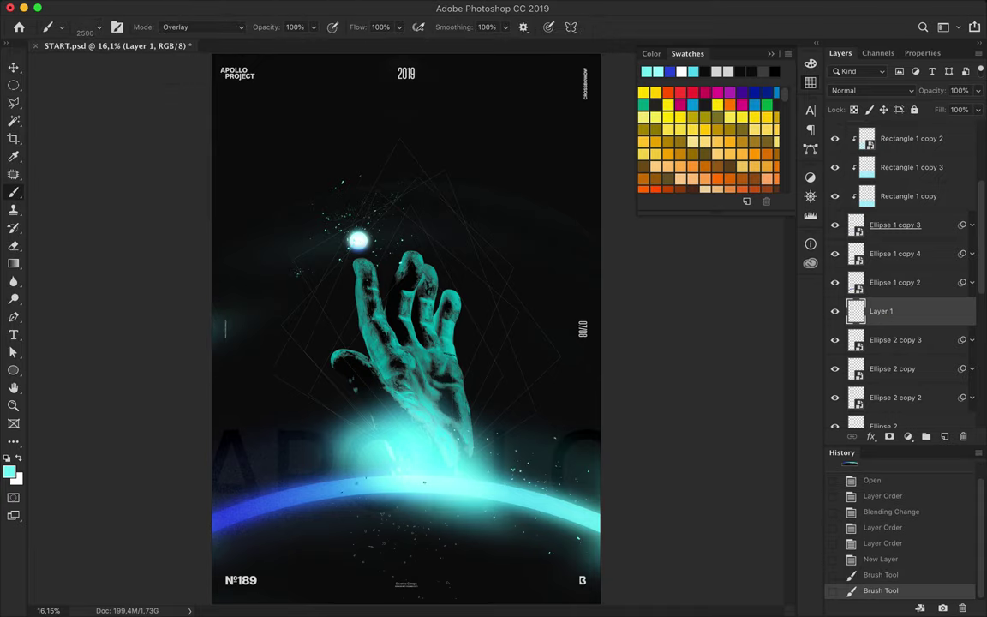
With a slightly different particle brush, stamp particles at the lower left instead of the right edge.
click(101, 32)
click(105, 210)
click(583, 343)
key(ctrl+z)
click(279, 484)
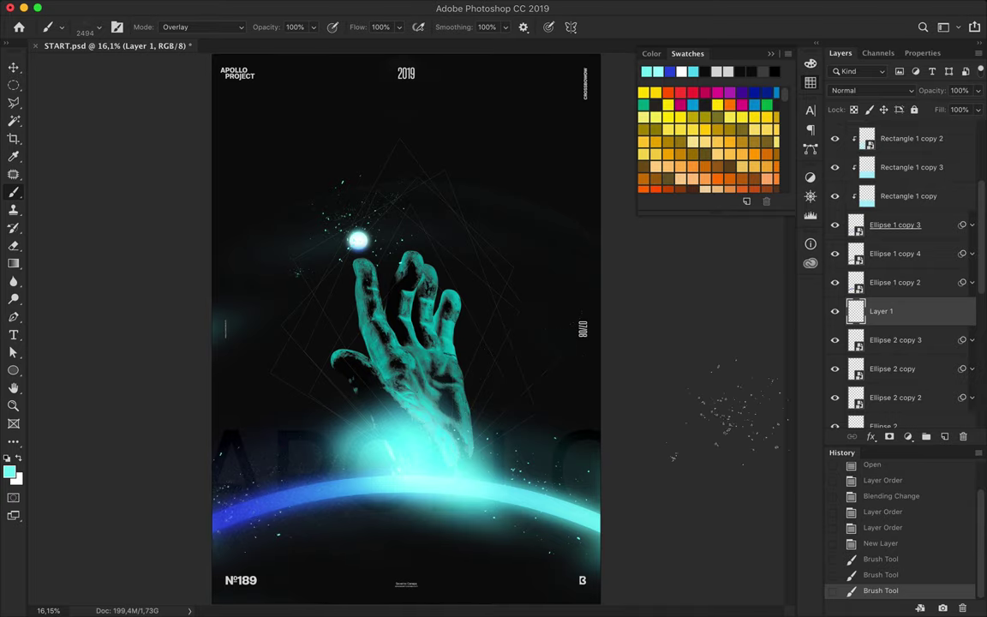
key(v)
ctrl+click(369, 280)
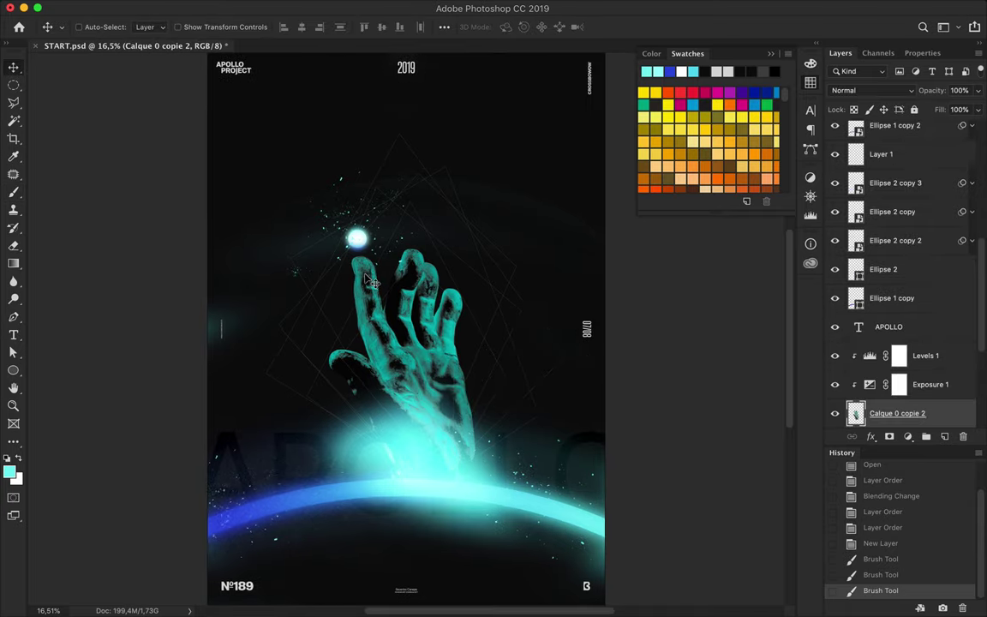
Dodge the fingertip beneath the orb repeatedly and lighten more of the hand nearby.
key(o)
click(357, 239)
click(358, 240)
click(358, 239)
click(358, 239)
click(357, 239)
click(356, 239)
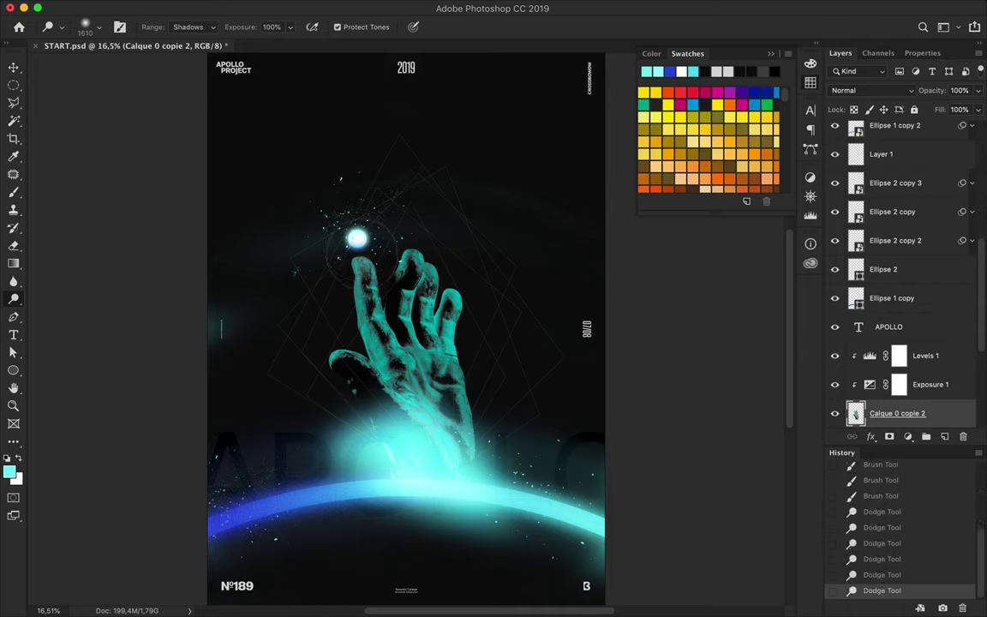
click(358, 239)
click(358, 239)
click(420, 228)
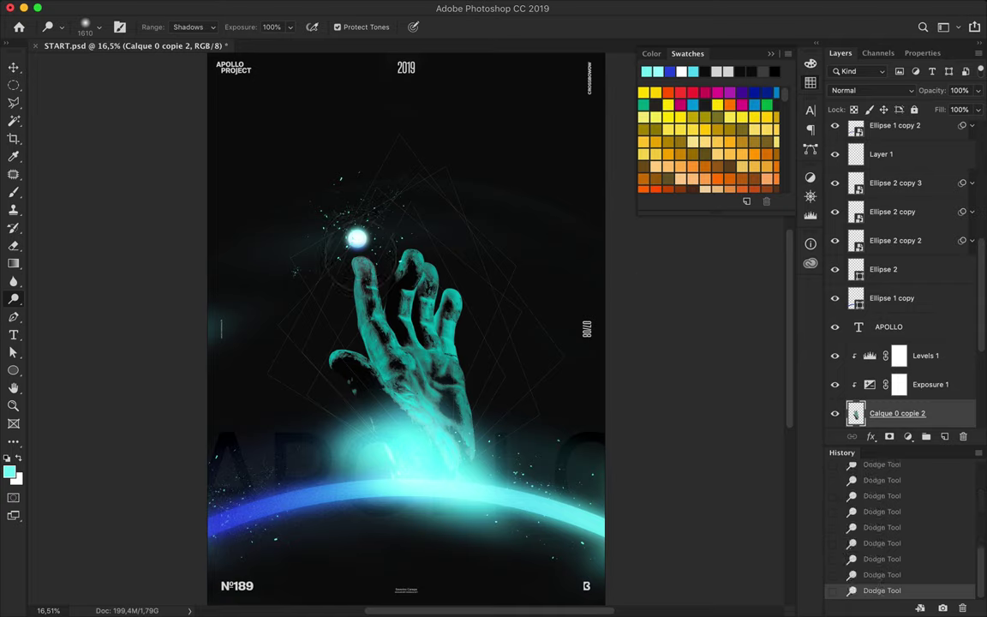
Revert to an earlier dodging state in History and re-lighten the fingertip under the orb.
key(b)
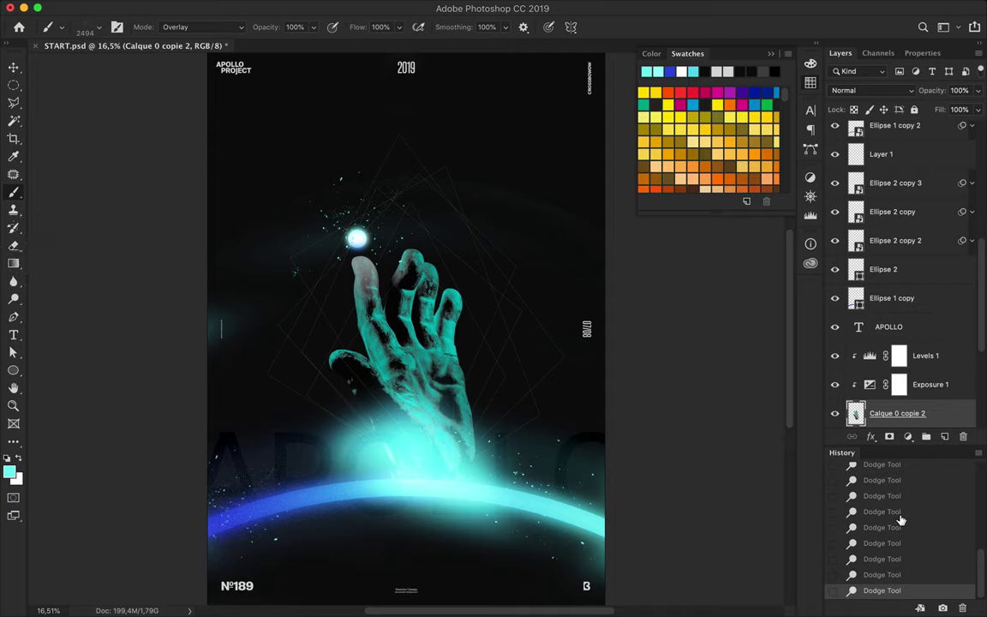
scroll(901, 531, up, 2)
click(902, 567)
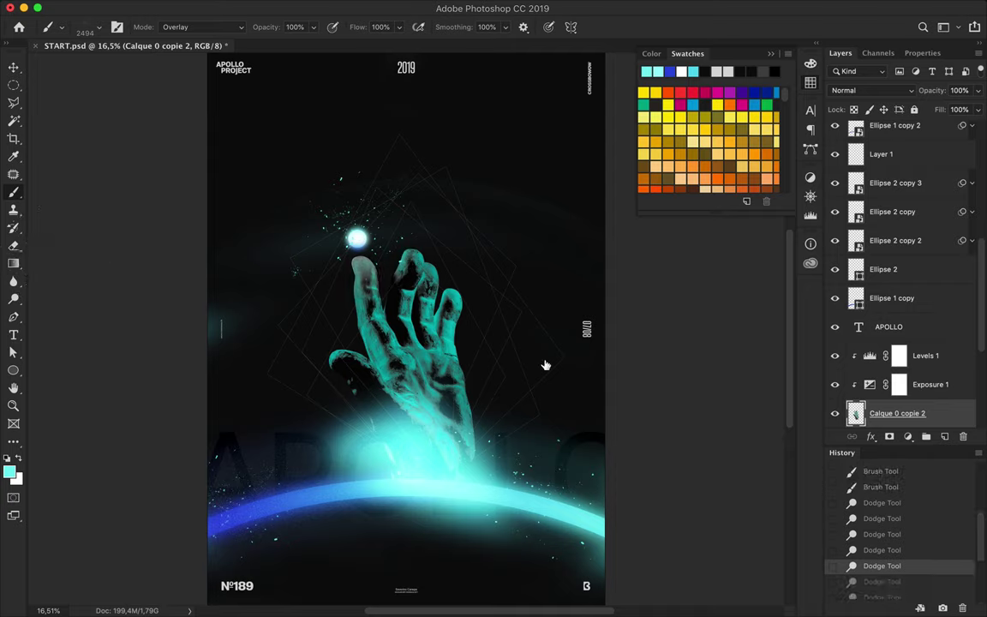
click(14, 298)
click(355, 257)
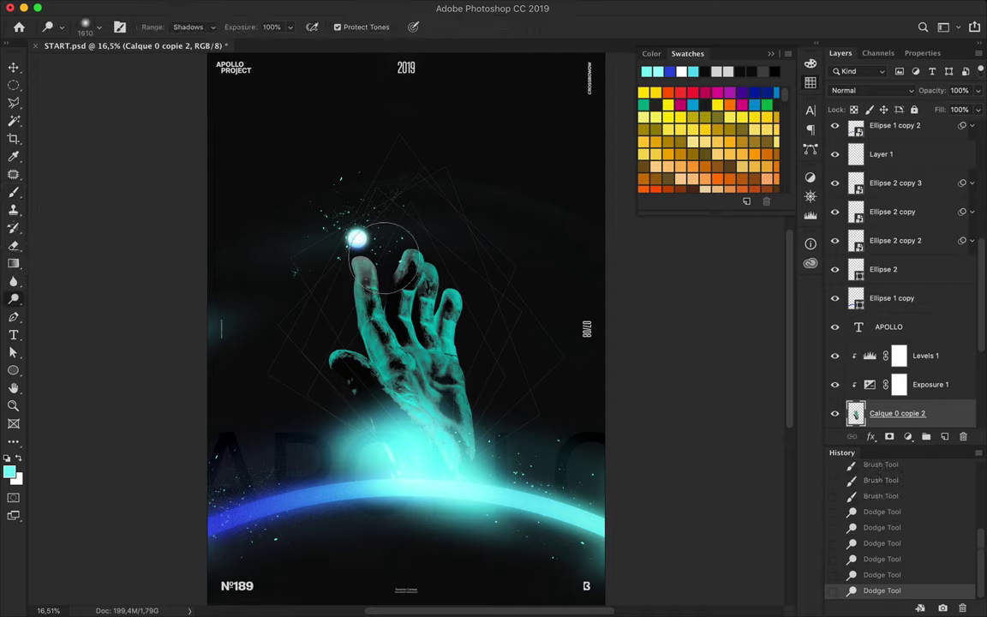
key(v)
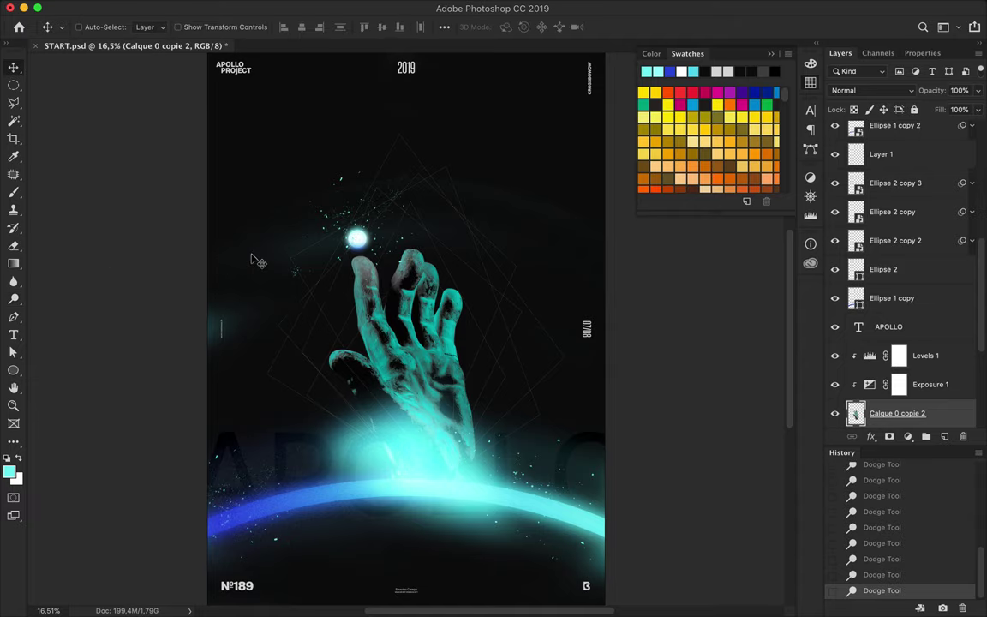
scroll(197, 242, down, 1)
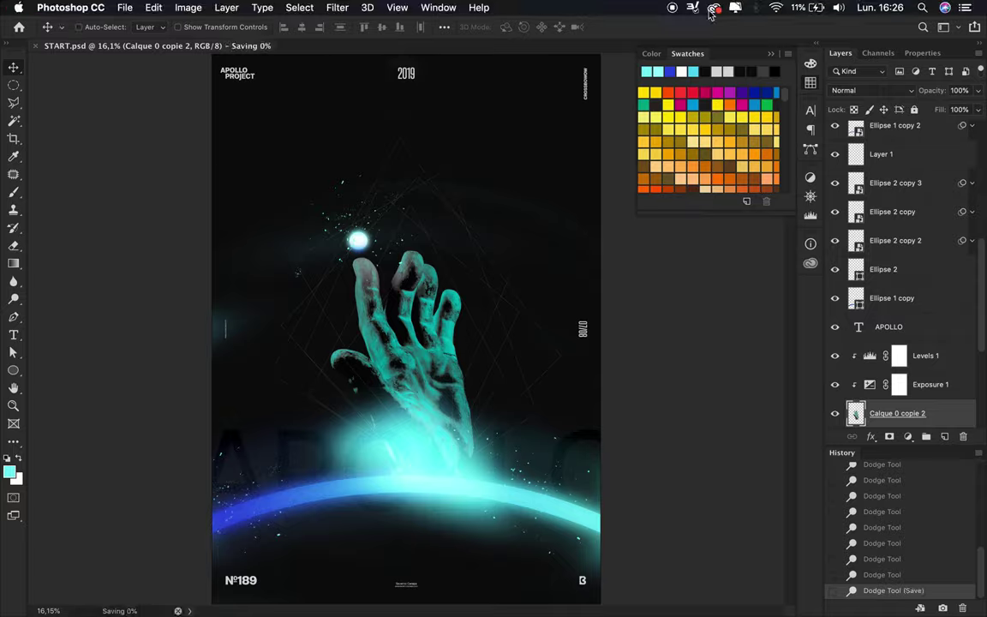